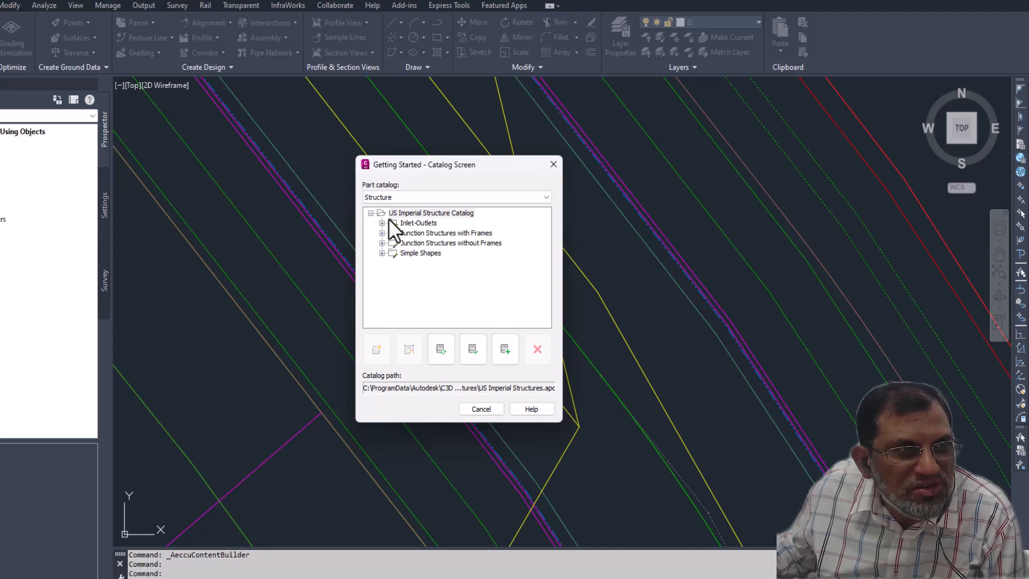
- Examine the parts in the Inlet-Outlets chapter of the US Imperial Structure Catalog, including the concrete end section and headwalls
{"action": "left_click", "coordinate": [457, 214]}
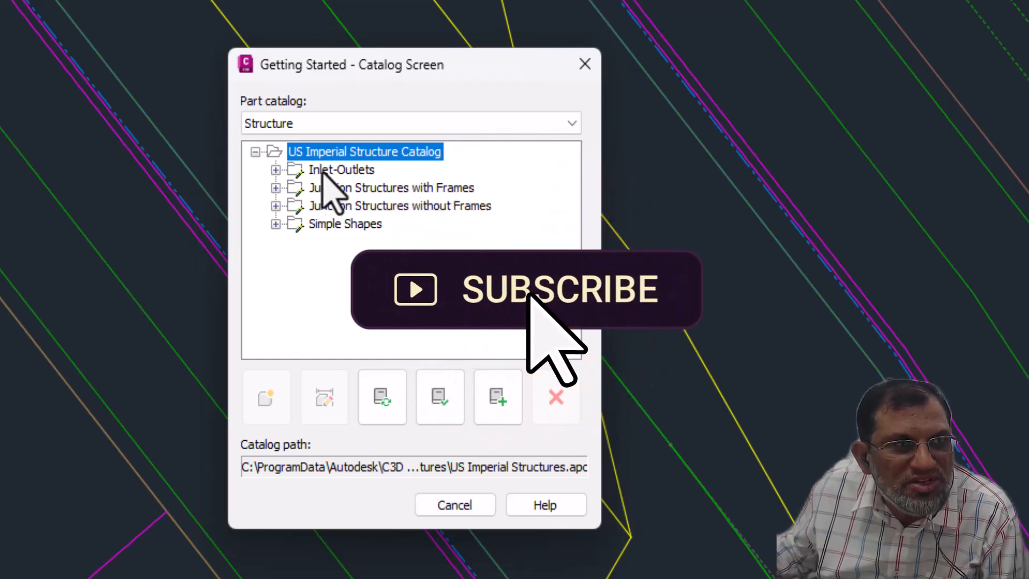
{"action": "left_click", "coordinate": [275, 169]}
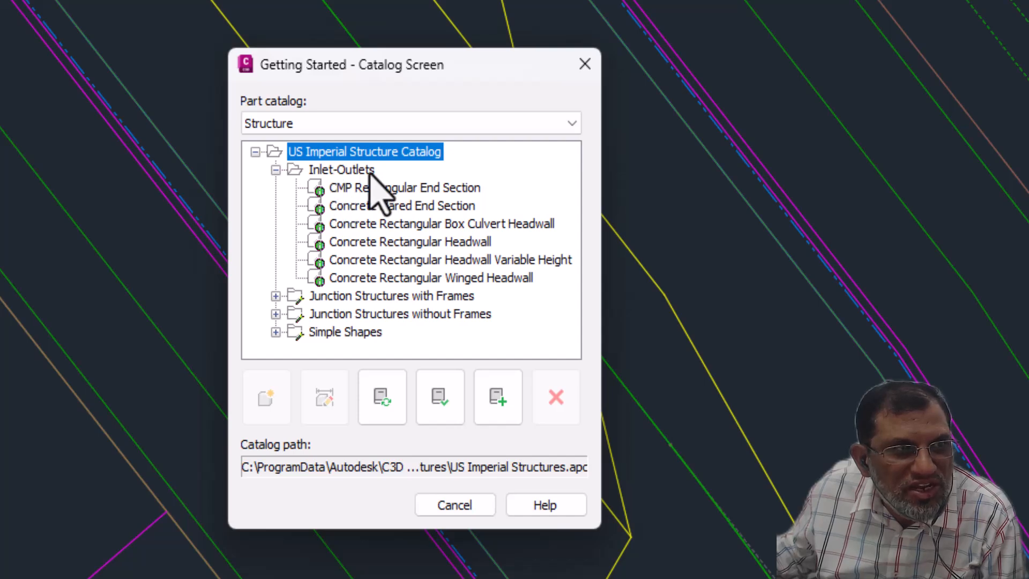
{"action": "left_click", "coordinate": [379, 209]}
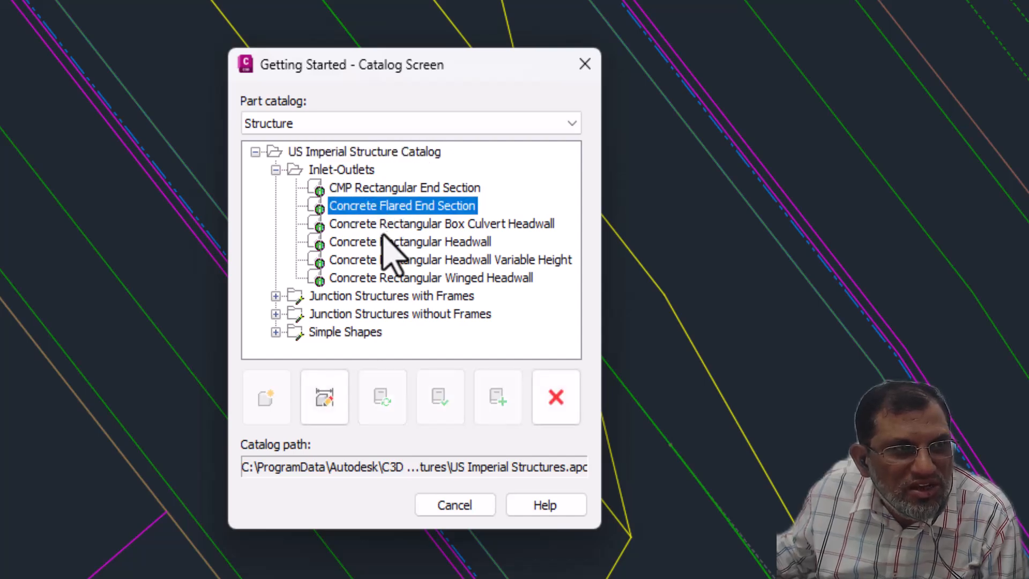
{"action": "left_click", "coordinate": [384, 226]}
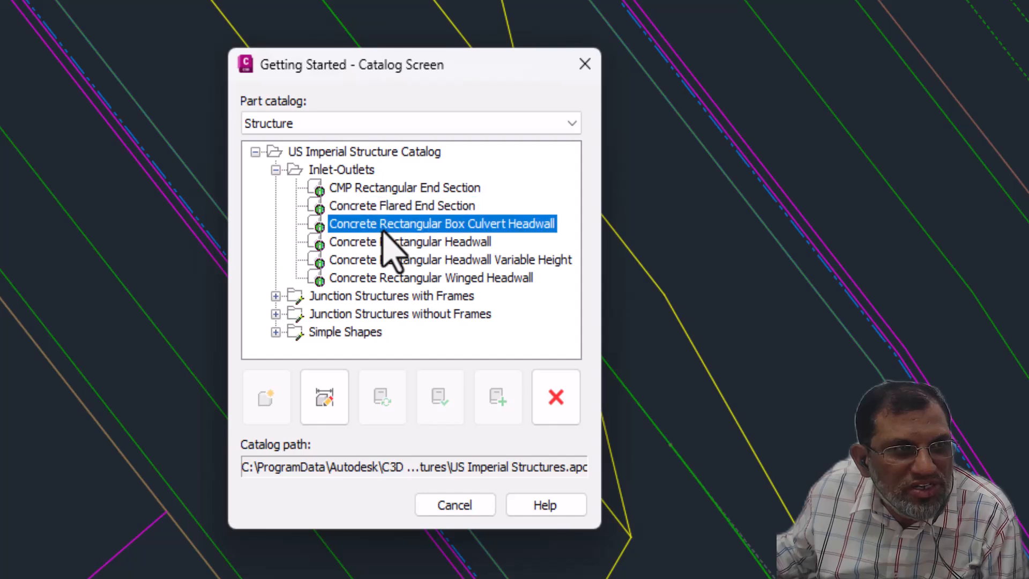
{"action": "left_click", "coordinate": [388, 242]}
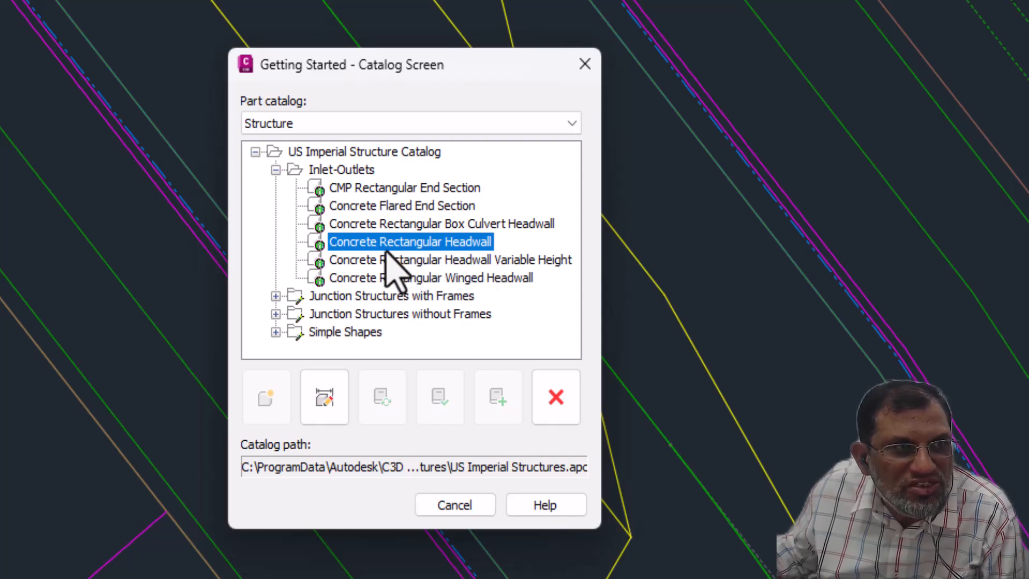
{"action": "left_click", "coordinate": [276, 169]}
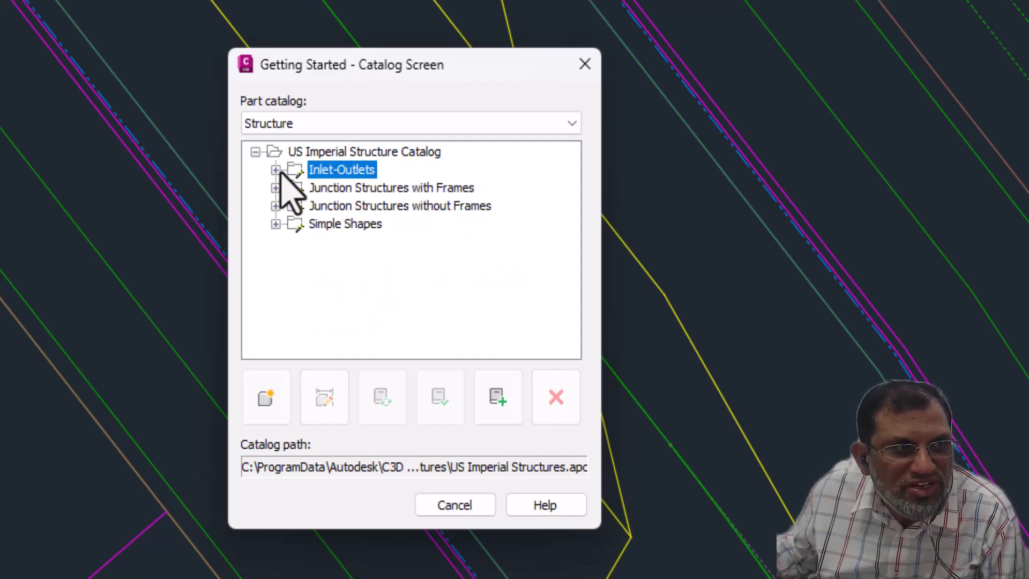
- Examine the cylindrical and rectangular parts in the Junction Structures with Frames chapter of the catalog
{"action": "left_click", "coordinate": [314, 190]}
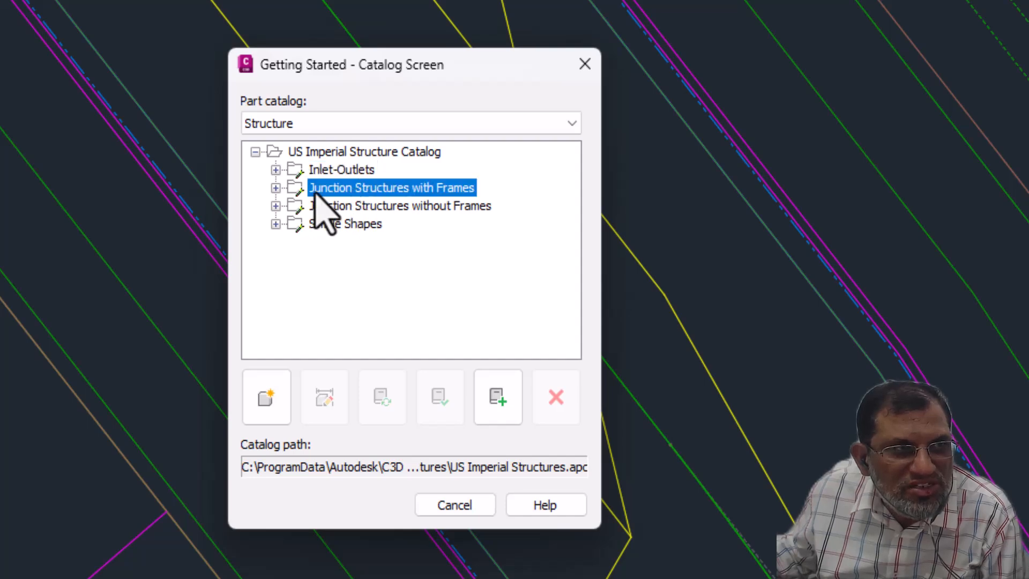
{"action": "left_click", "coordinate": [275, 188]}
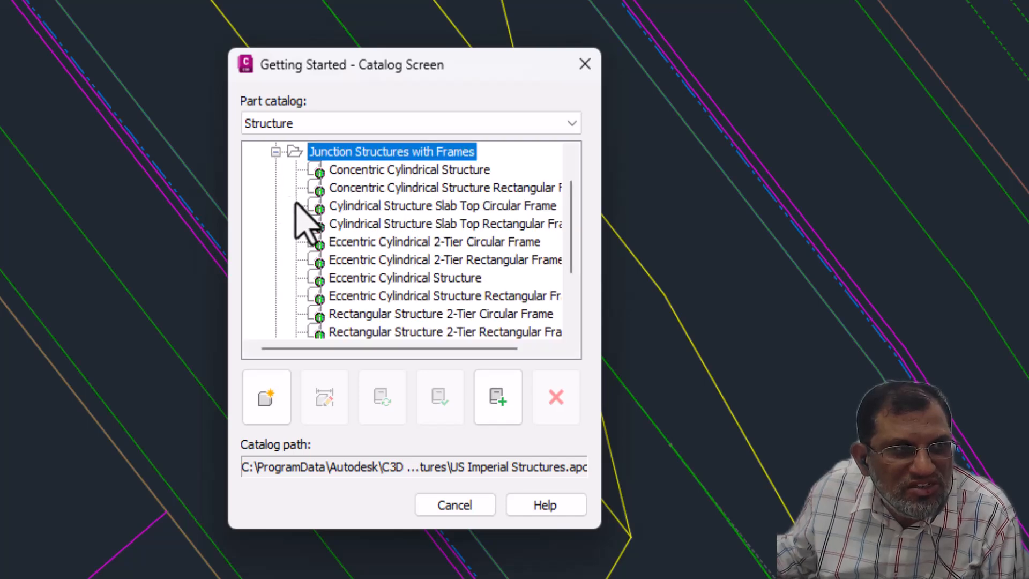
{"action": "left_click", "coordinate": [373, 227]}
{"action": "left_click", "coordinate": [379, 207]}
{"action": "left_click", "coordinate": [390, 240]}
{"action": "left_click", "coordinate": [398, 261]}
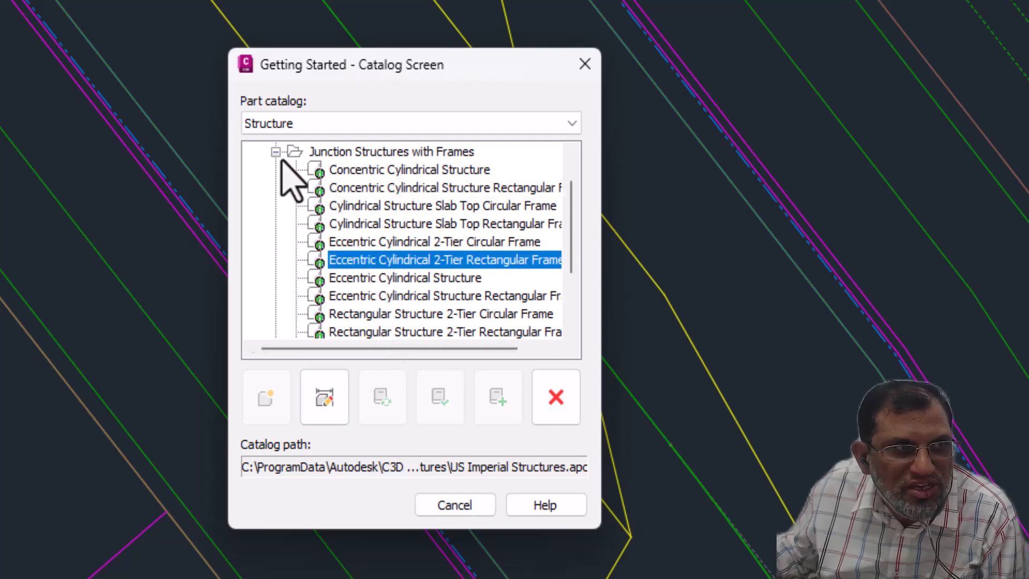
{"action": "scroll", "coordinate": [410, 224], "scroll_direction": "up", "scroll_amount": 1}
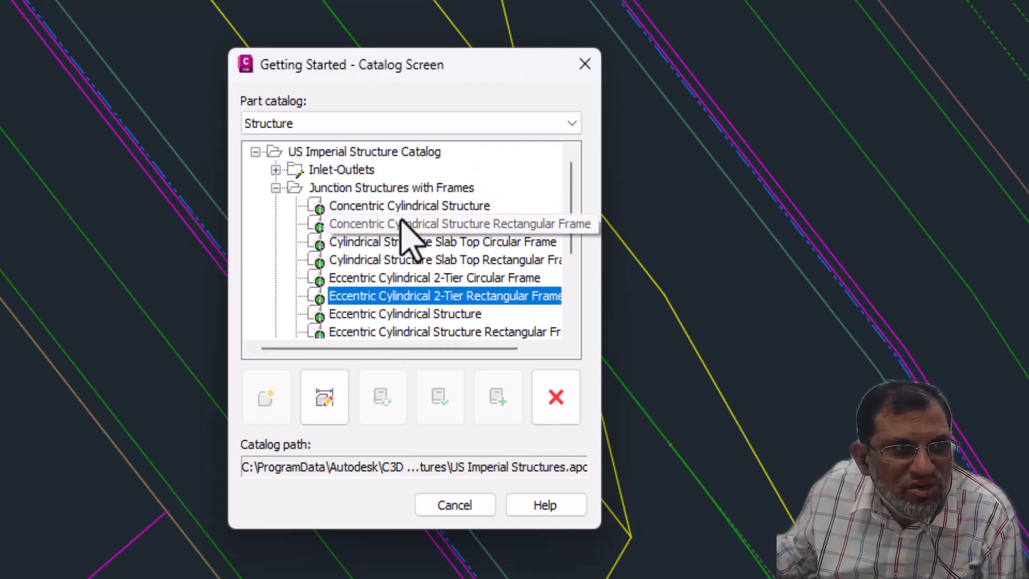
{"action": "scroll", "coordinate": [410, 236], "scroll_direction": "down", "scroll_amount": 1}
{"action": "scroll", "coordinate": [365, 209], "scroll_direction": "up", "scroll_amount": 1}
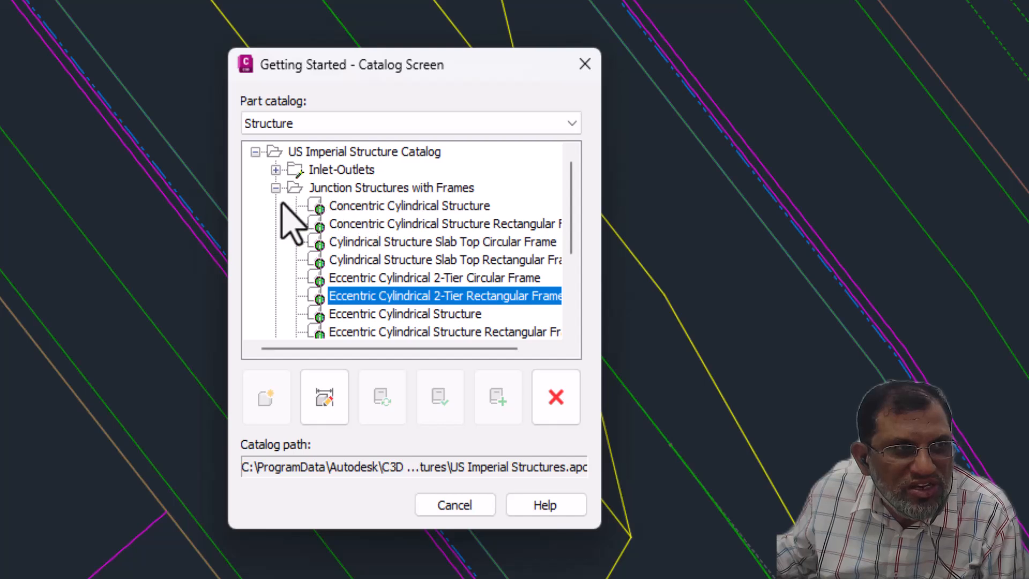
{"action": "left_click", "coordinate": [275, 188]}
- Examine the concentric, cylindrical and rectangular parts in the Junction Structures without Frames chapter
{"action": "left_click", "coordinate": [328, 211]}
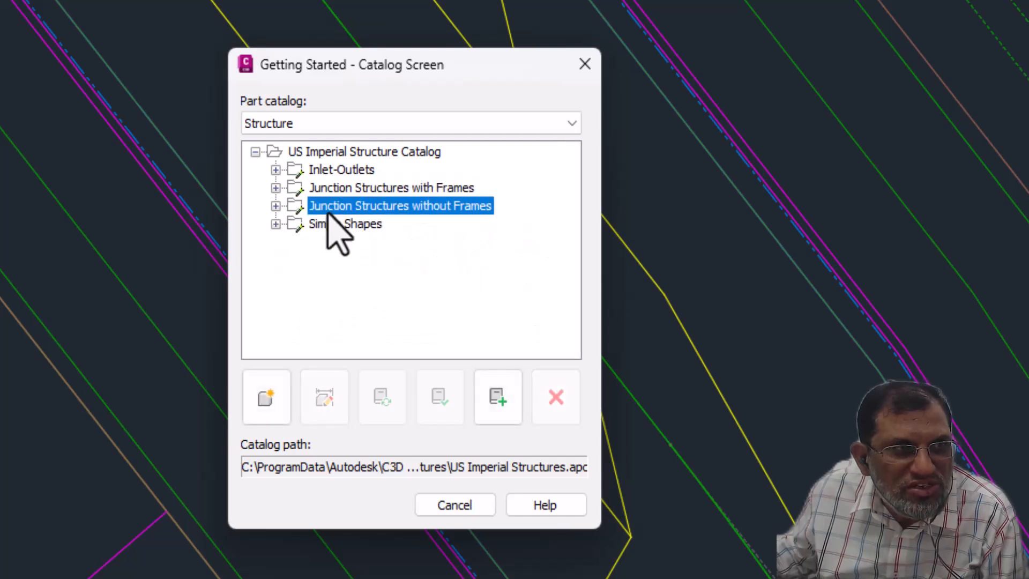
{"action": "left_click", "coordinate": [276, 206]}
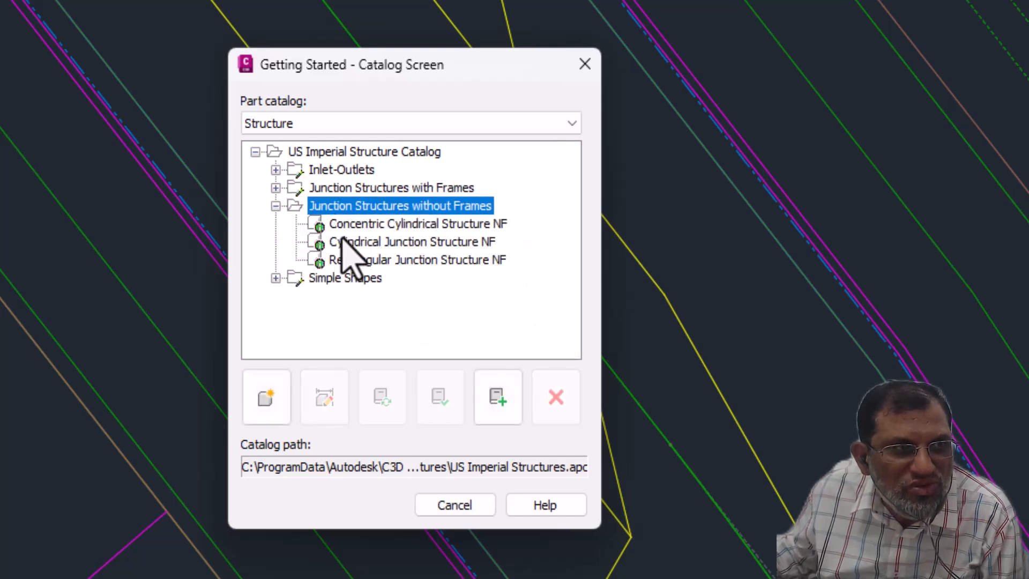
{"action": "left_click", "coordinate": [401, 225]}
{"action": "left_click", "coordinate": [400, 242]}
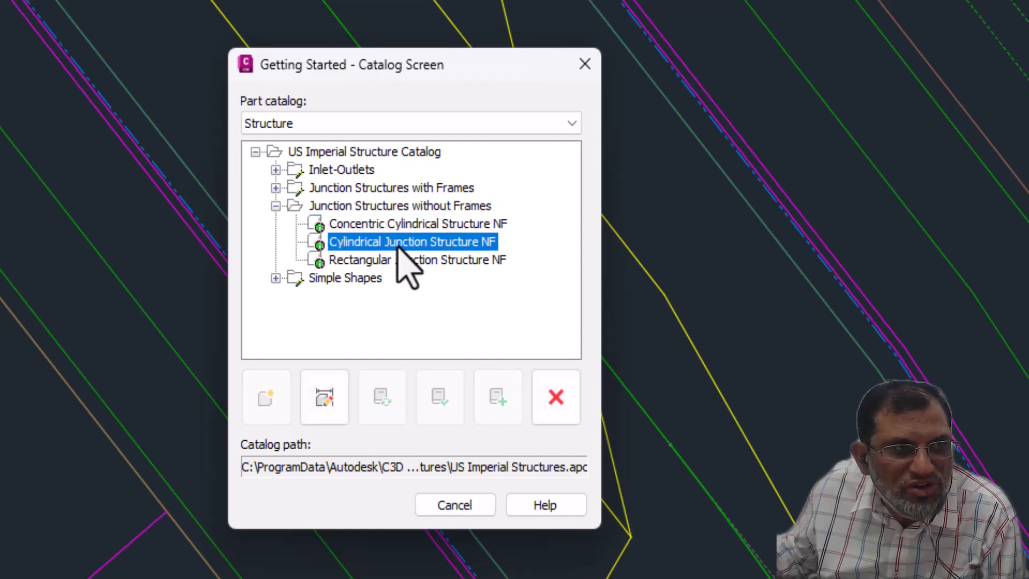
{"action": "left_click", "coordinate": [400, 260]}
{"action": "left_click", "coordinate": [387, 224]}
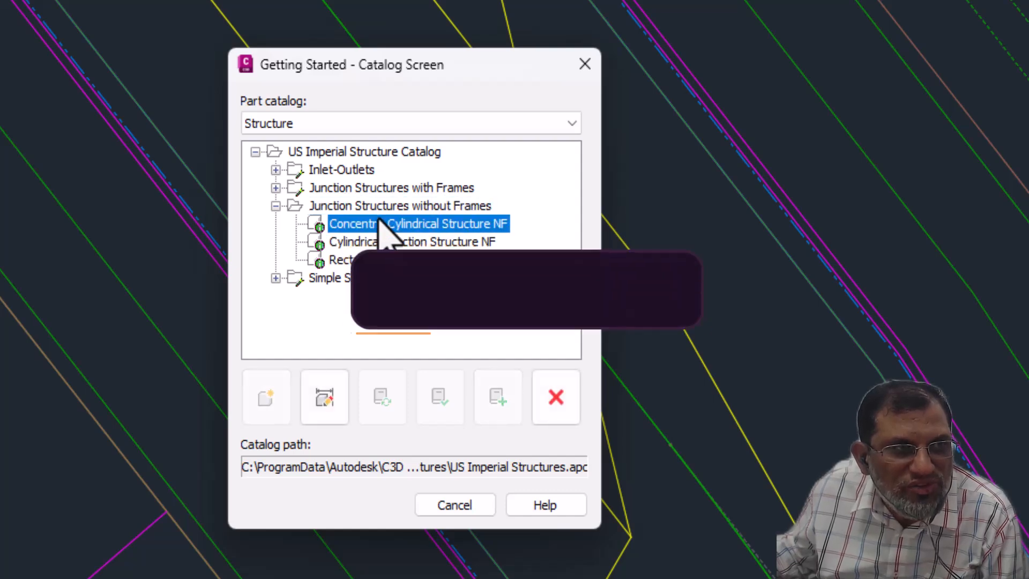
{"action": "left_click", "coordinate": [377, 208]}
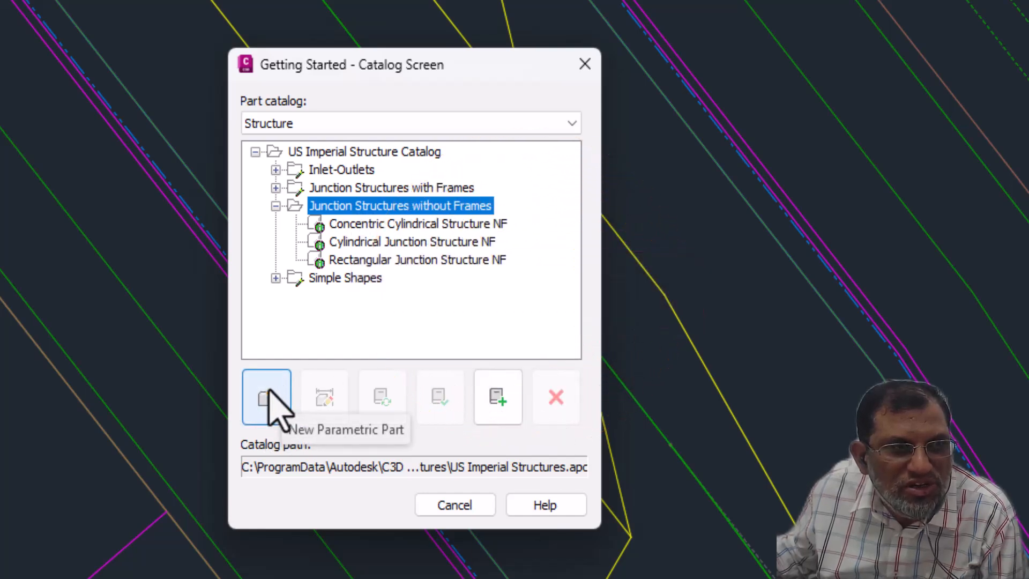
{"action": "left_click", "coordinate": [275, 205]}
- Examine the Simple Box and Simple Cylinder parts in the Simple Shapes chapter
{"action": "left_click", "coordinate": [275, 225]}
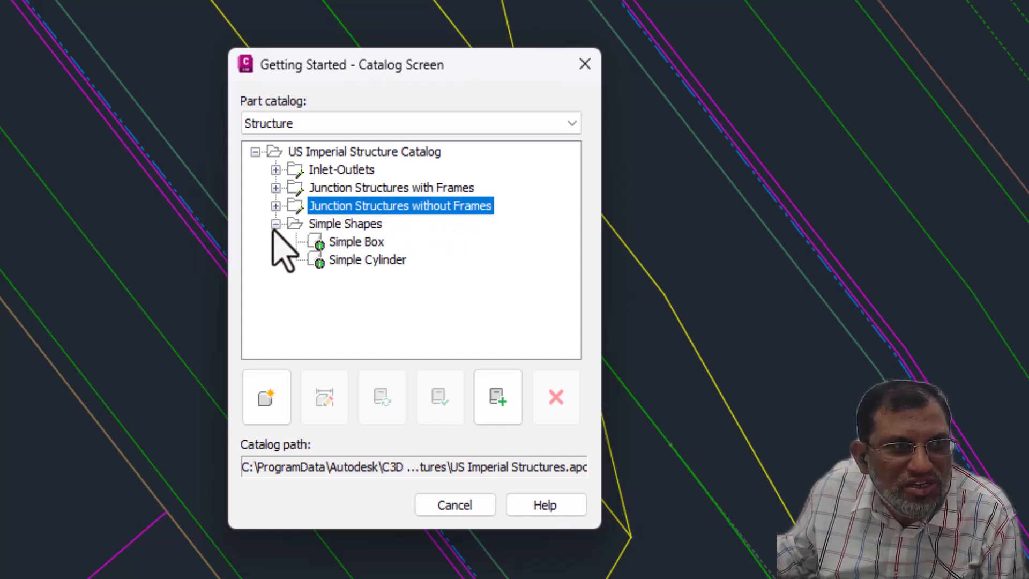
{"action": "left_click", "coordinate": [356, 243]}
{"action": "left_click", "coordinate": [364, 260]}
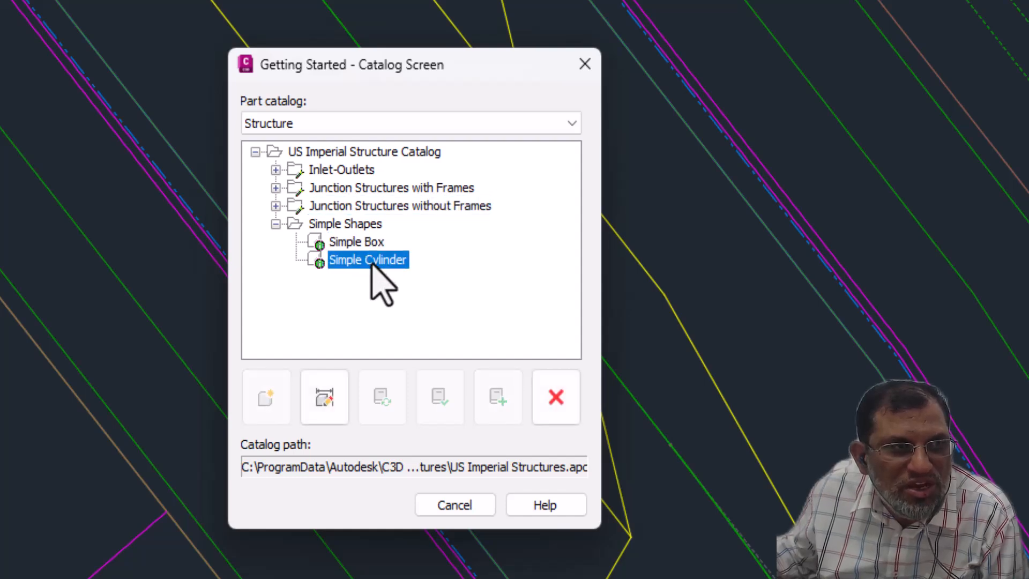
{"action": "left_click", "coordinate": [363, 244]}
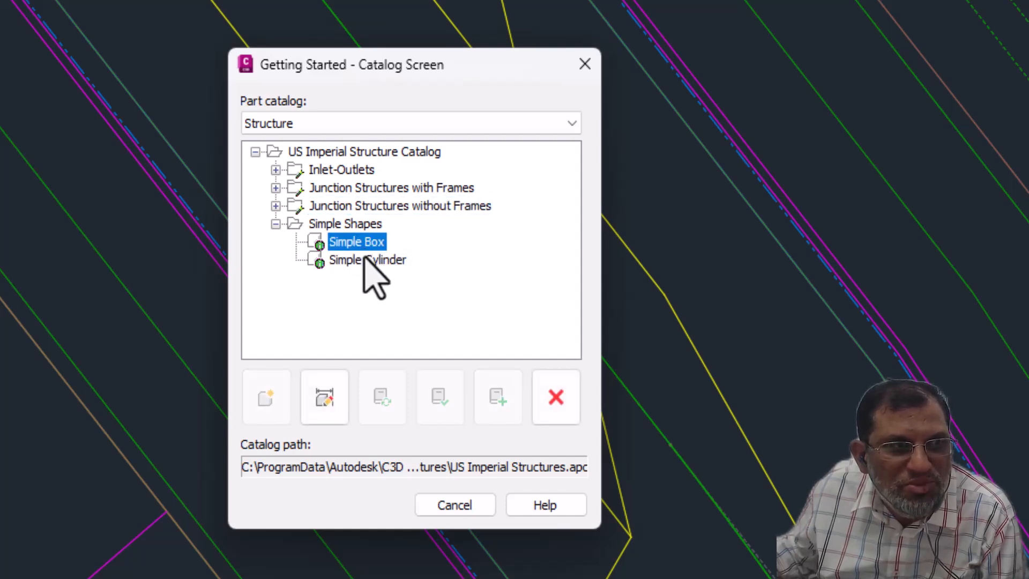
{"action": "left_click", "coordinate": [366, 260]}
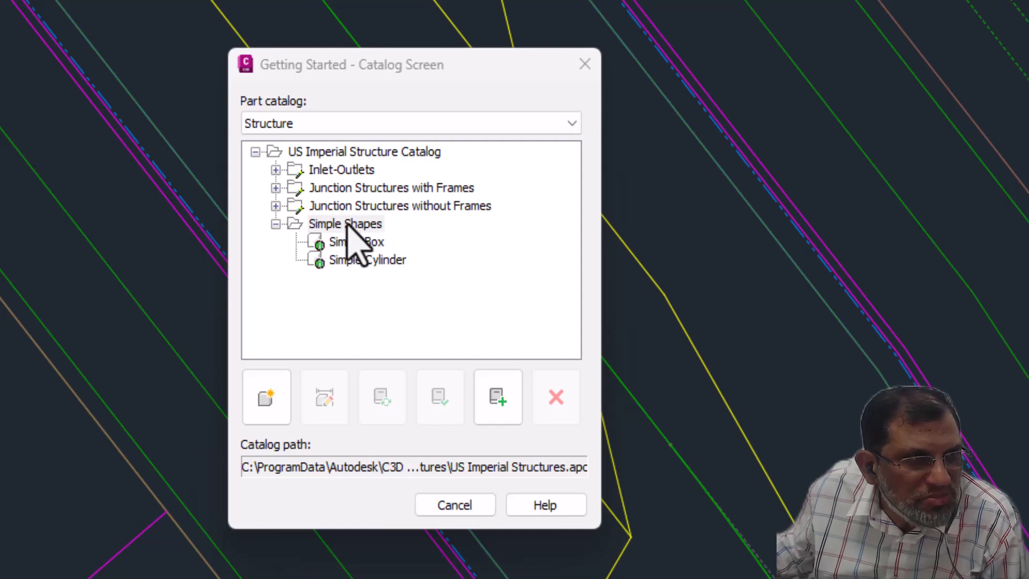
- Create a new part in the Simple Shapes chapter, named "Naya Part" and described as "Naya Part Structure"
{"action": "left_click", "coordinate": [264, 401]}
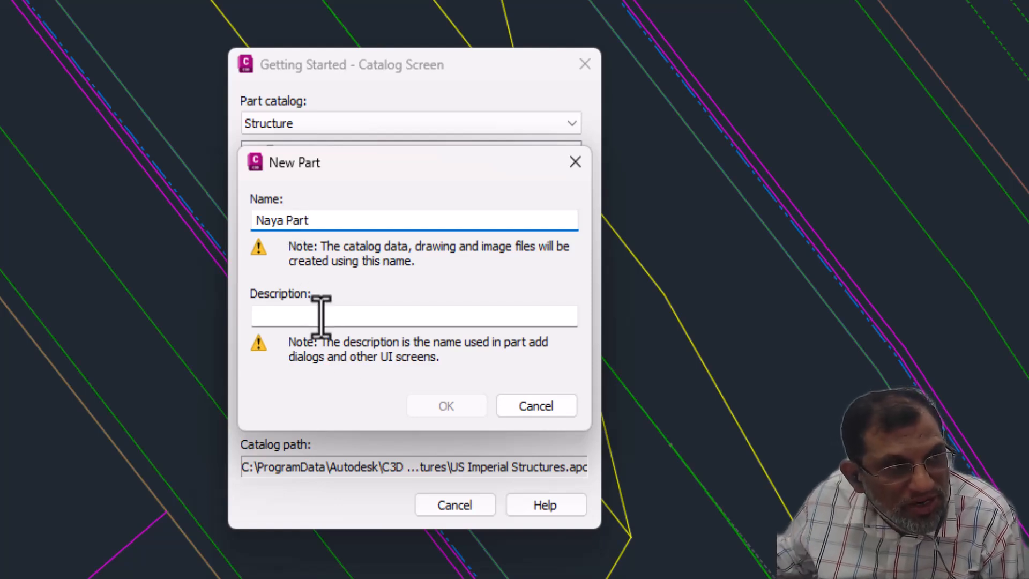
{"action": "left_click", "coordinate": [285, 321]}
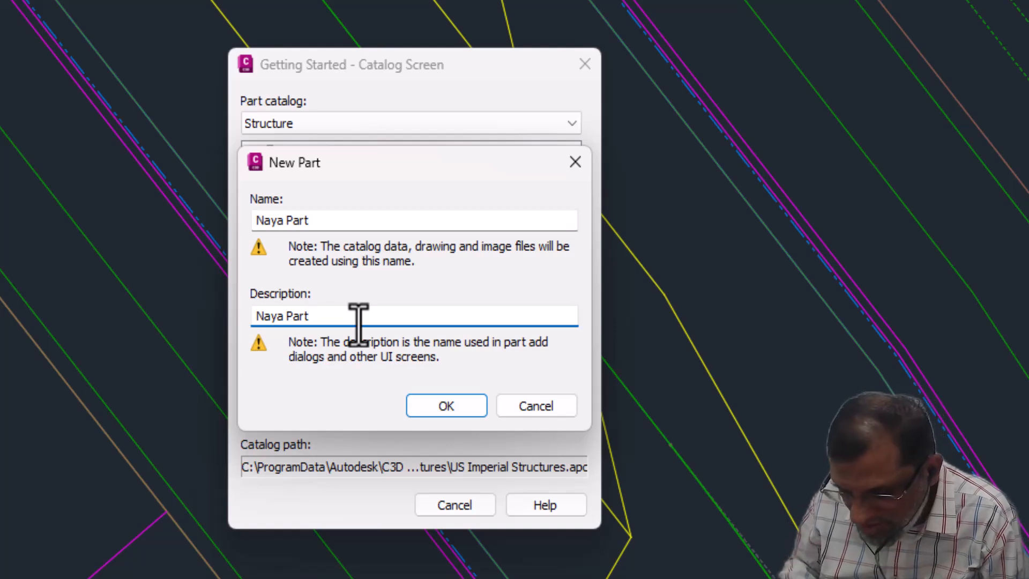
{"action": "type", "text": "Structu"}
{"action": "type", "text": "re"}
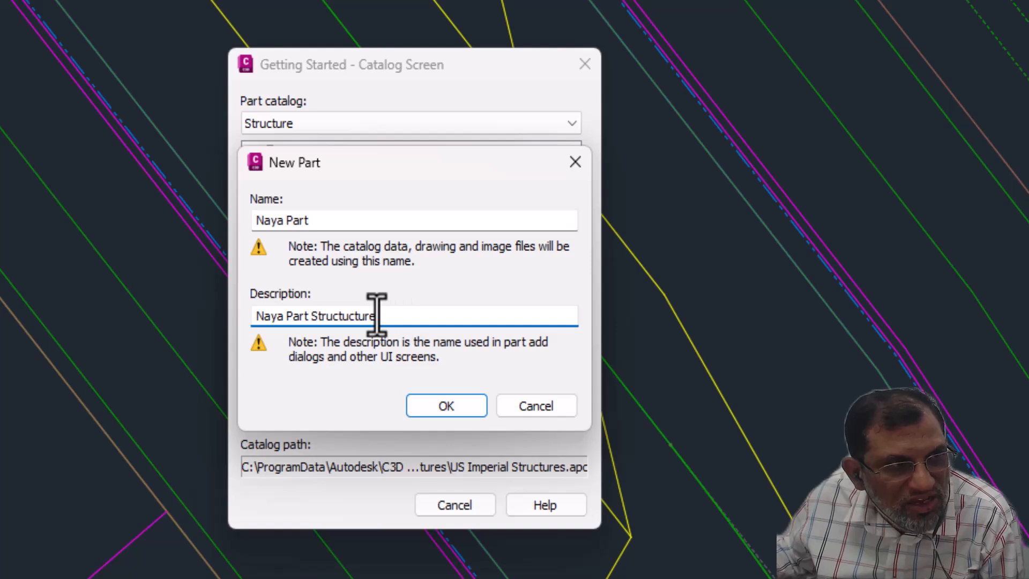
{"action": "key", "text": "BackSpace"}
{"action": "key", "text": "BackSpace"}
{"action": "key", "text": "BackSpace"}
{"action": "key", "text": "BackSpace"}
{"action": "key", "text": "BackSpace"}
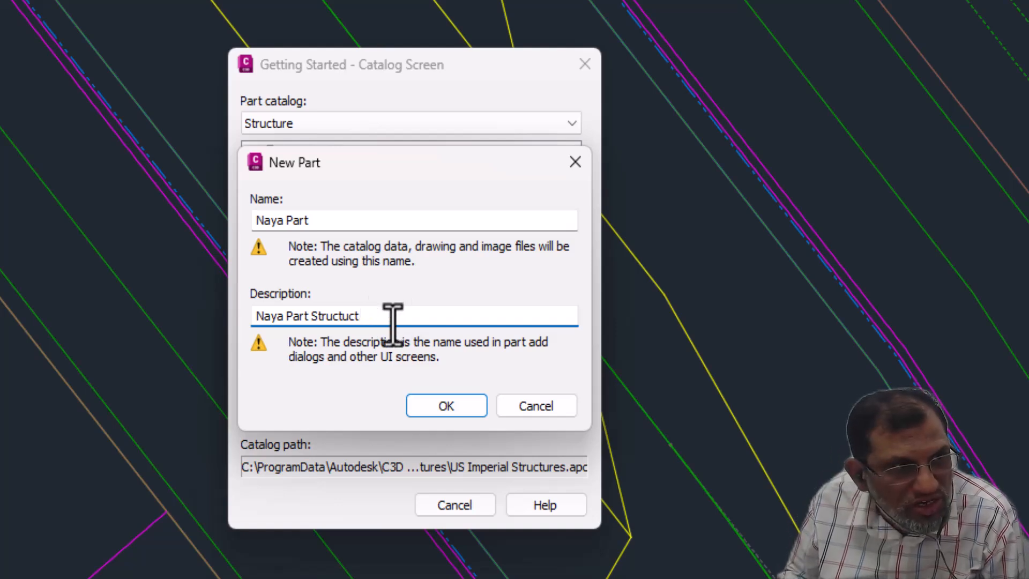
{"action": "type", "text": "e"}
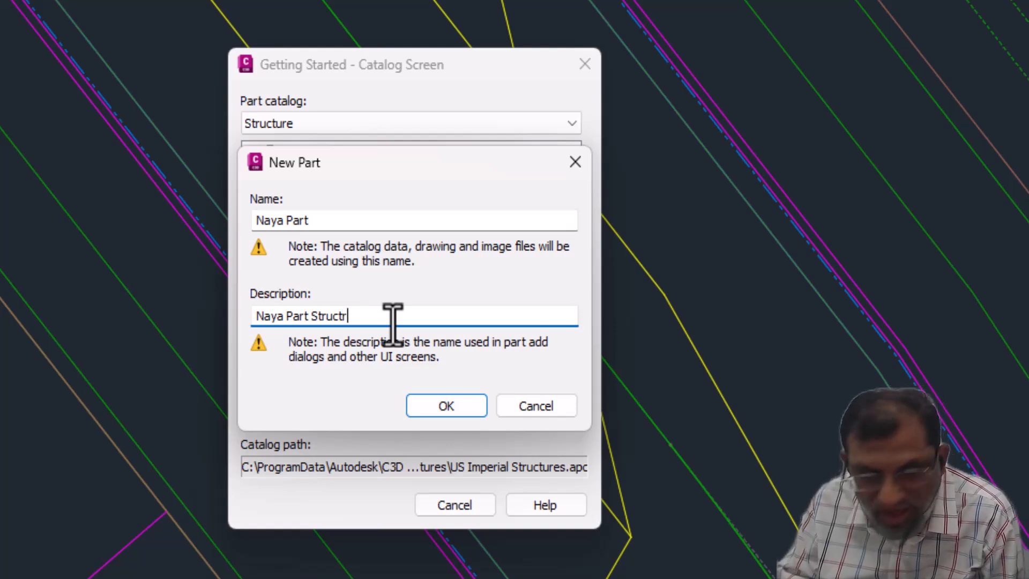
{"action": "left_click", "coordinate": [347, 316]}
{"action": "key", "text": "BackSpace"}
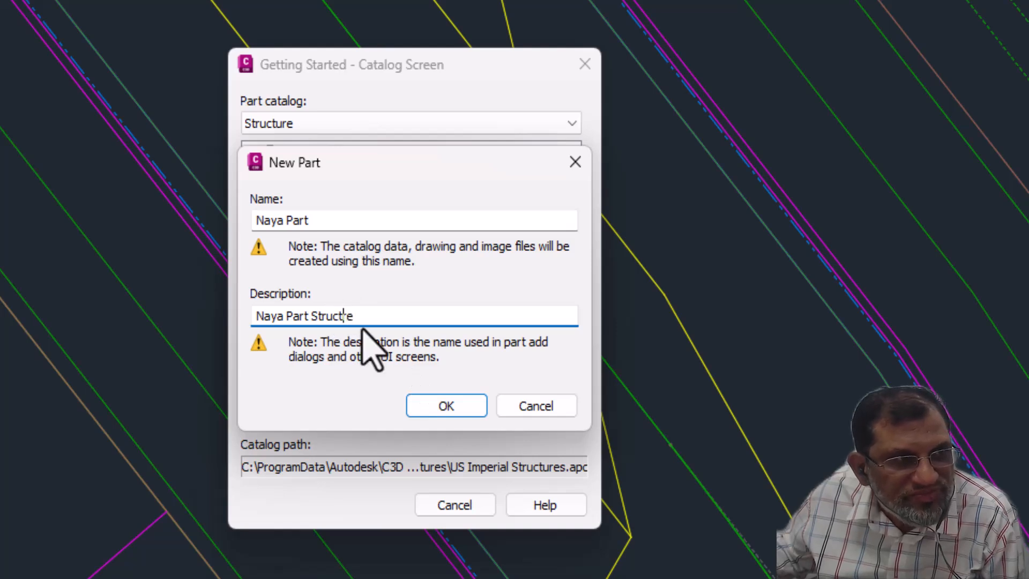
{"action": "left_click", "coordinate": [444, 409]}
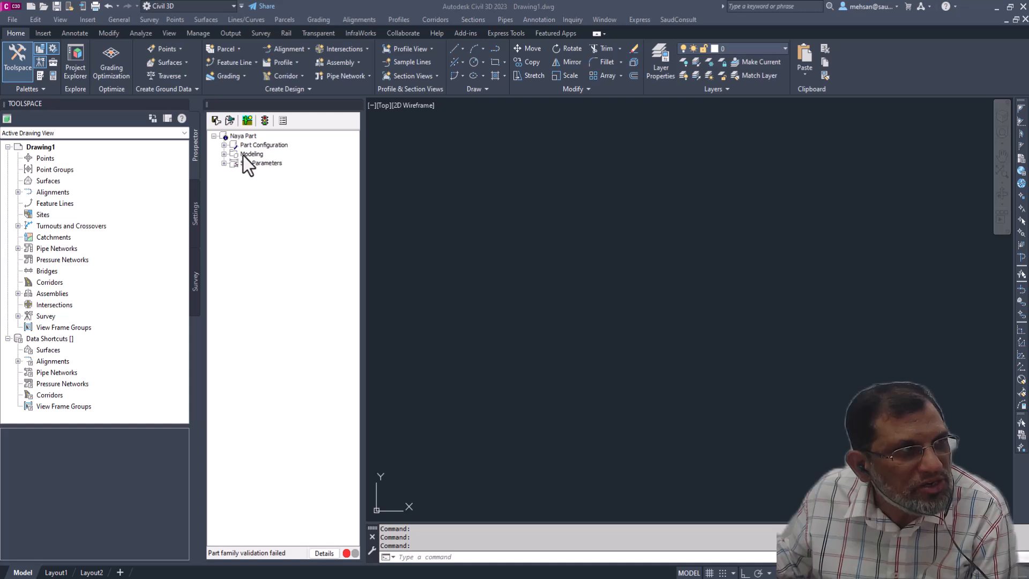
- Examine the contents of the Part Configuration, Modeling and Size Parameters sections of Naya Part
{"action": "left_click", "coordinate": [224, 148]}
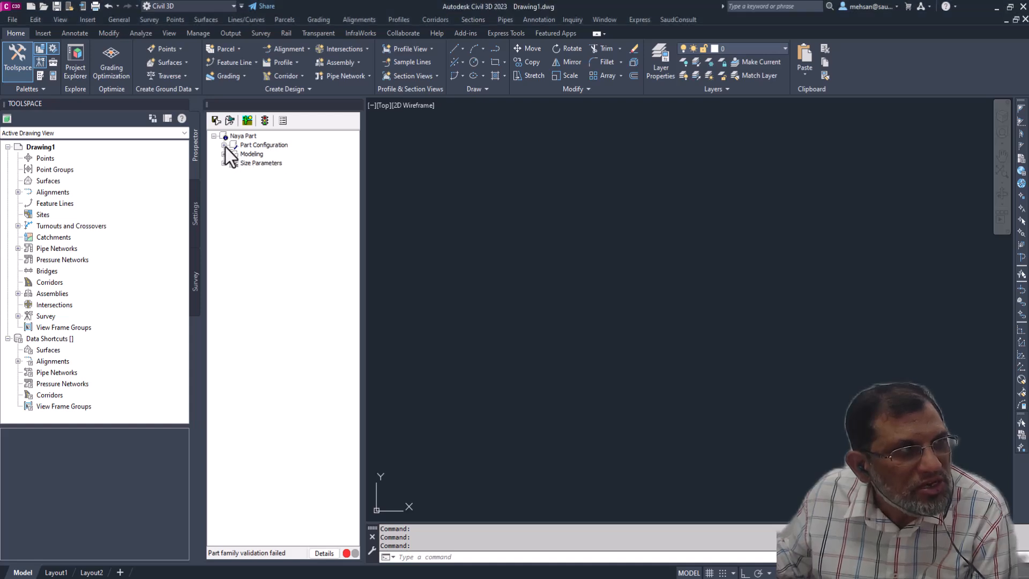
{"action": "left_click", "coordinate": [224, 145]}
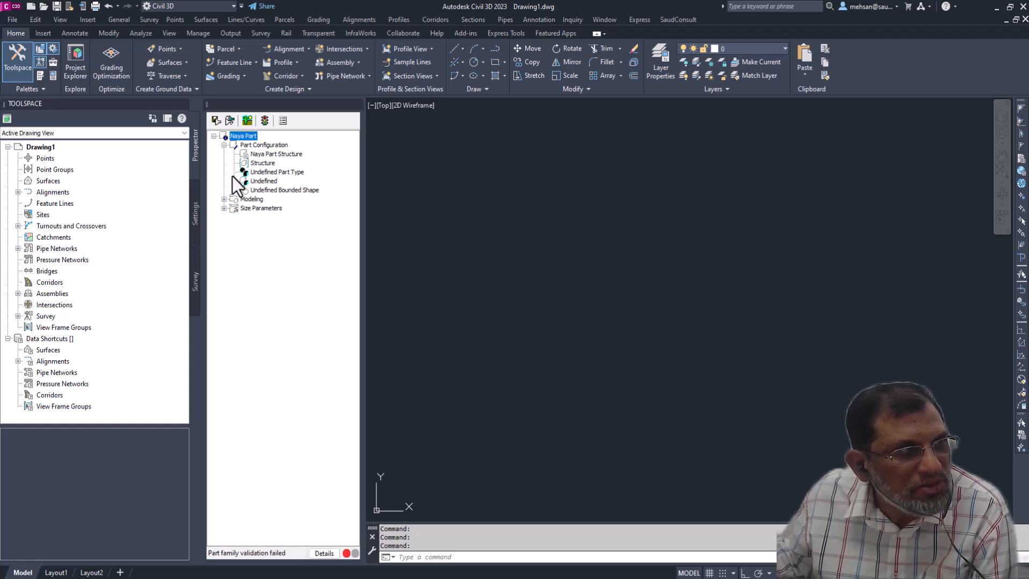
{"action": "left_click", "coordinate": [223, 146]}
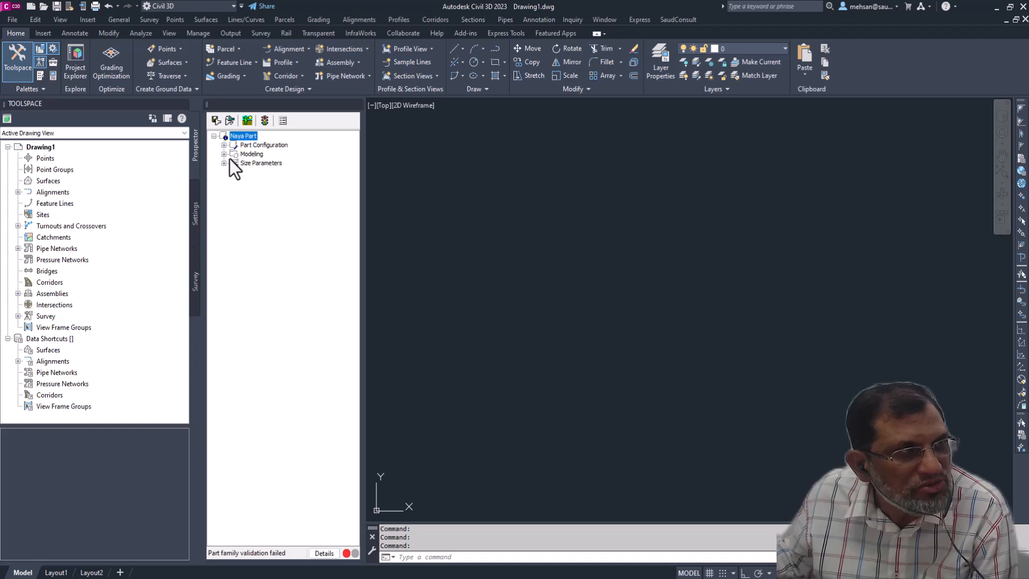
{"action": "left_click", "coordinate": [224, 155]}
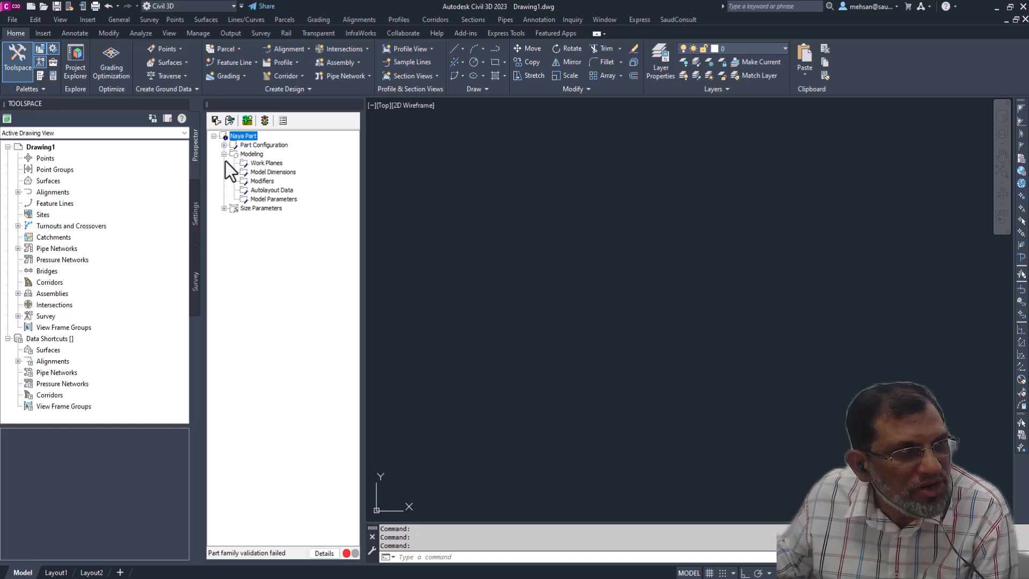
{"action": "left_click", "coordinate": [224, 208]}
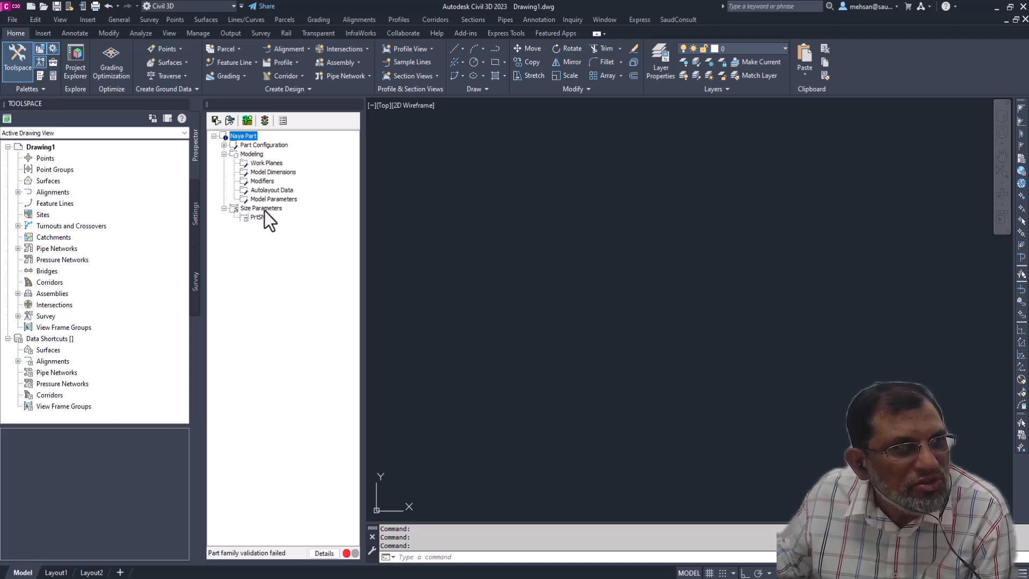
- Save the Naya Part family and view the options for saving it as another part, without making a copy
{"action": "left_click", "coordinate": [217, 124]}
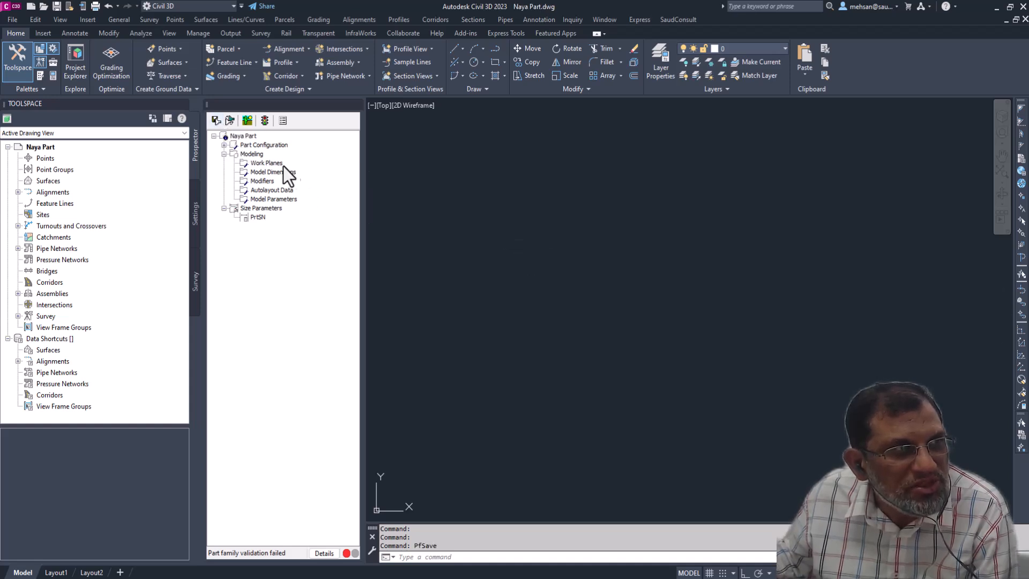
{"action": "left_click", "coordinate": [230, 120]}
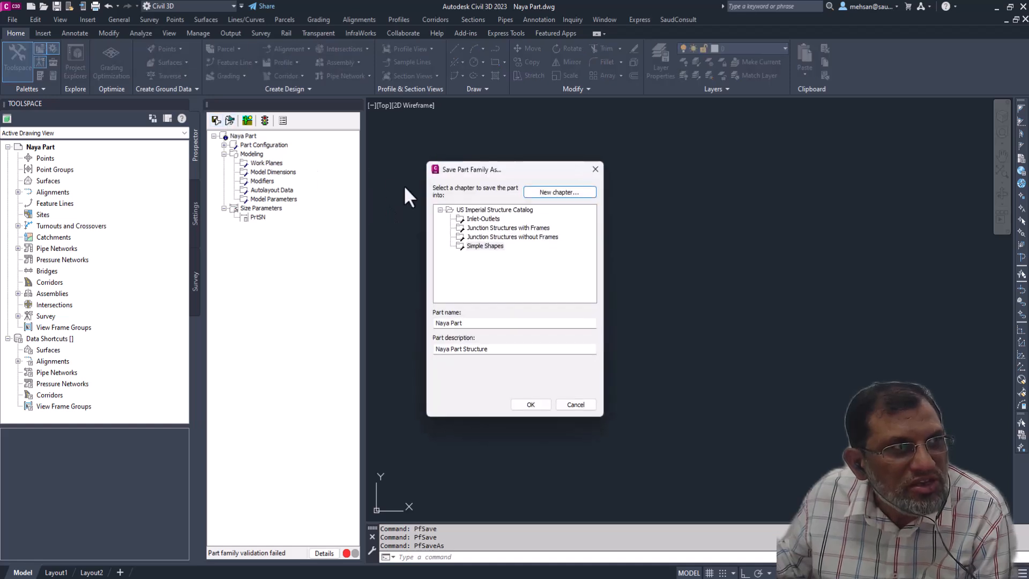
{"action": "left_click", "coordinate": [590, 174]}
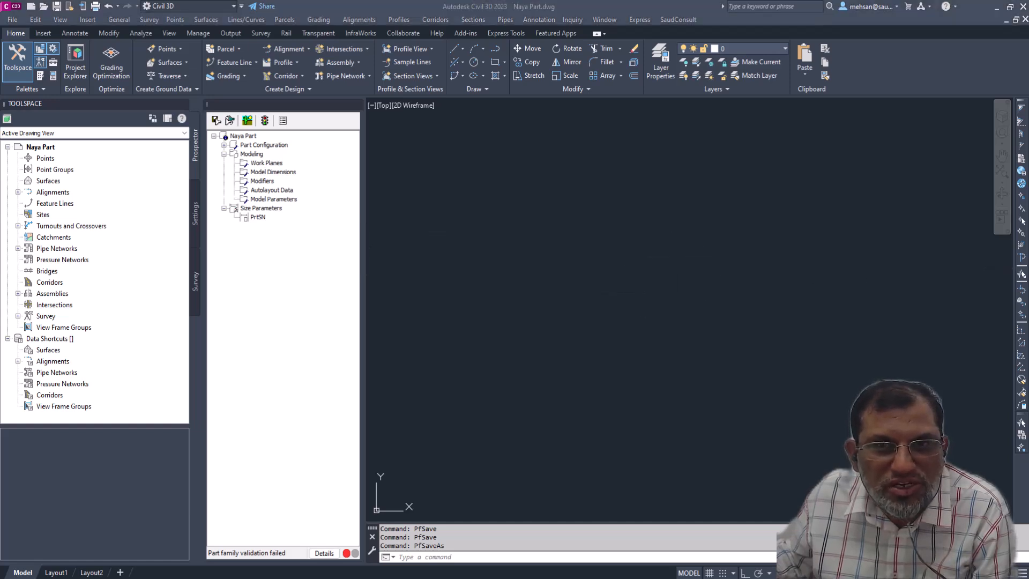
- Examine the available part type options in Naya Part's Part Configuration, keeping Undefined Part Type
{"action": "right_click", "coordinate": [260, 165]}
{"action": "left_click", "coordinate": [263, 163]}
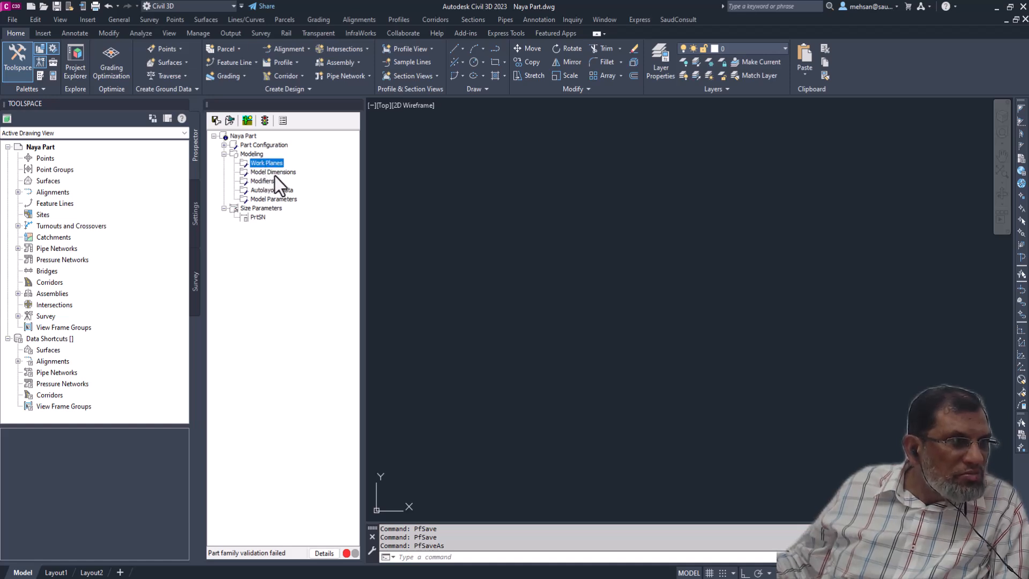
{"action": "left_click", "coordinate": [248, 208]}
{"action": "left_click", "coordinate": [224, 155]}
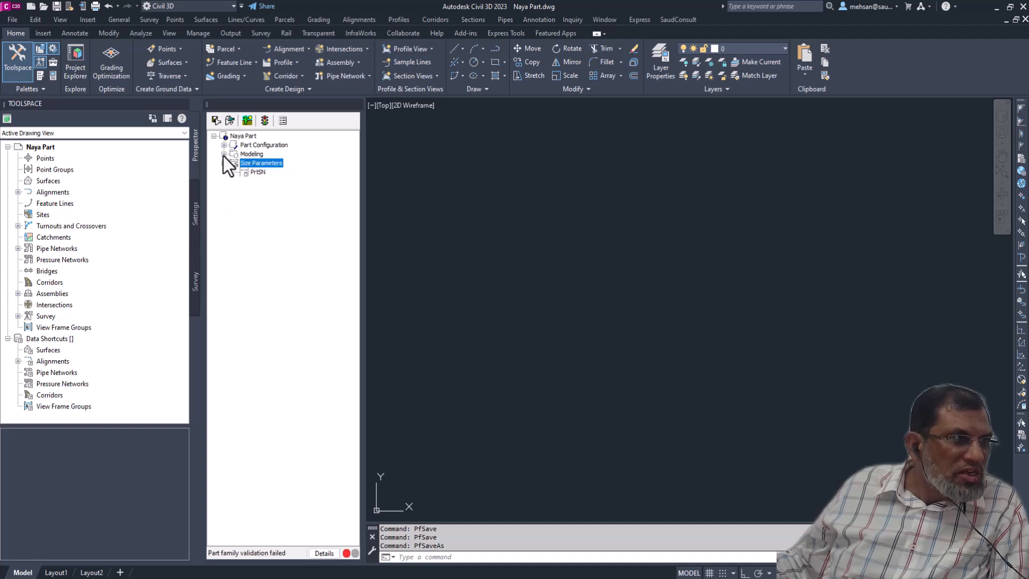
{"action": "left_click", "coordinate": [223, 146]}
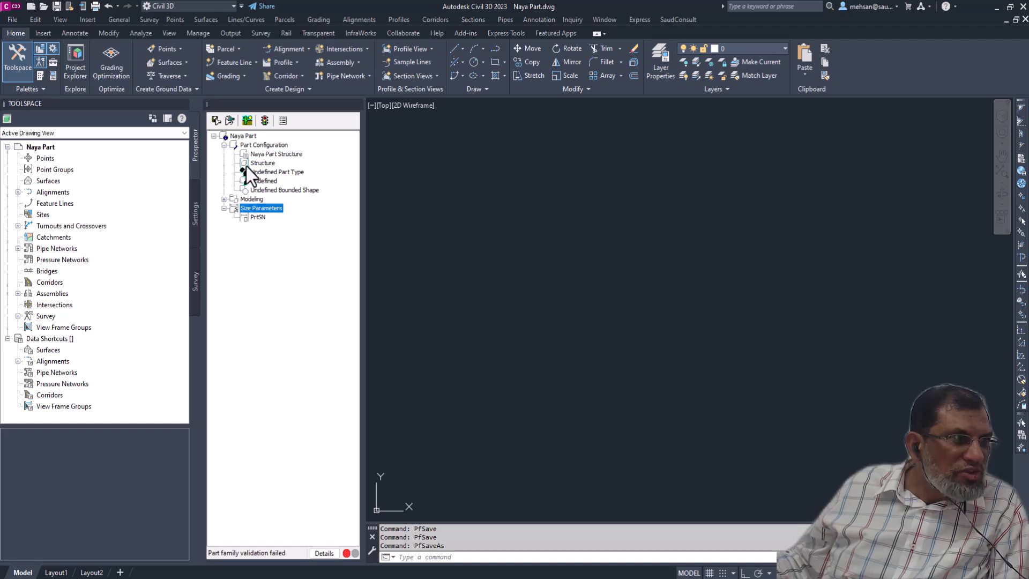
{"action": "left_click", "coordinate": [262, 164]}
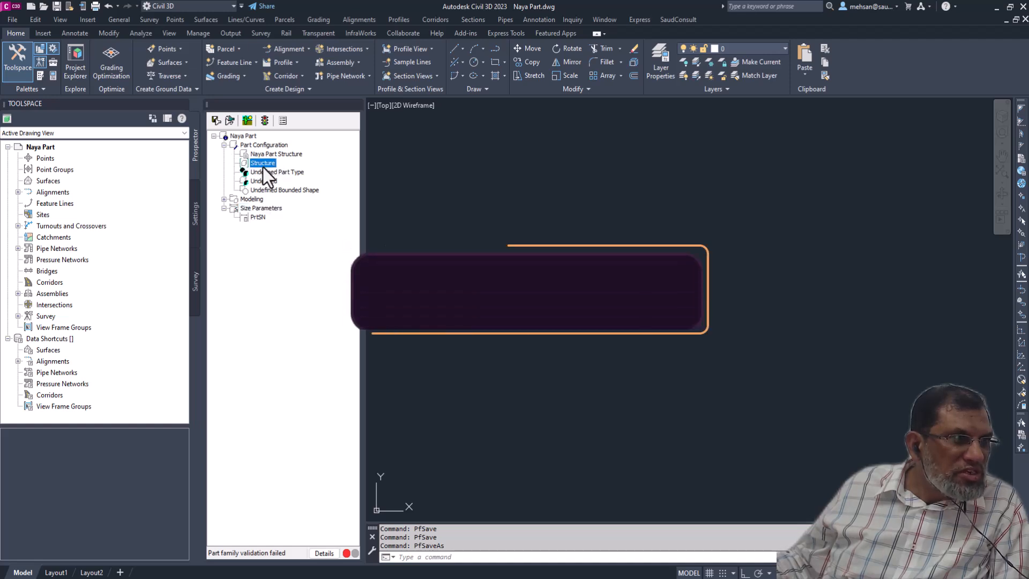
{"action": "left_click", "coordinate": [275, 172]}
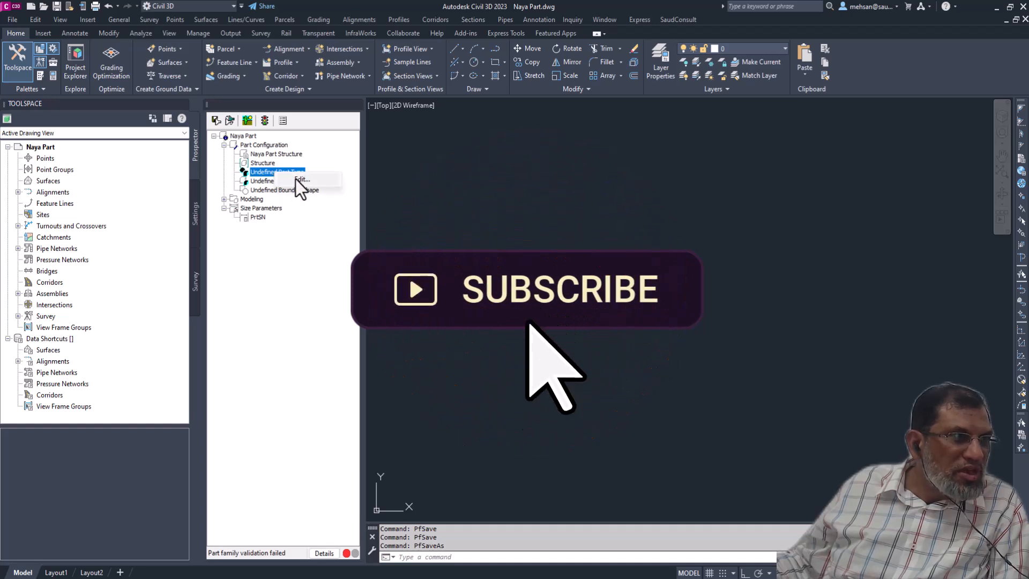
{"action": "left_click", "coordinate": [316, 173]}
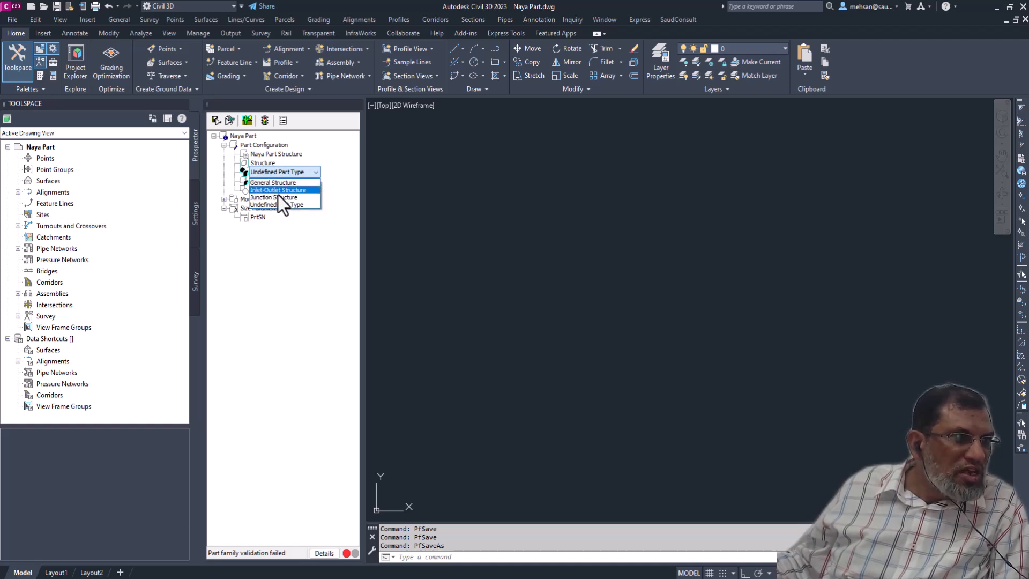
{"action": "left_click", "coordinate": [288, 205]}
- Check the undefined subtype field and the bounded shape options in Part Configuration, leaving both undefined
{"action": "left_click", "coordinate": [270, 181]}
{"action": "right_click", "coordinate": [271, 181]}
{"action": "left_click", "coordinate": [298, 188]}
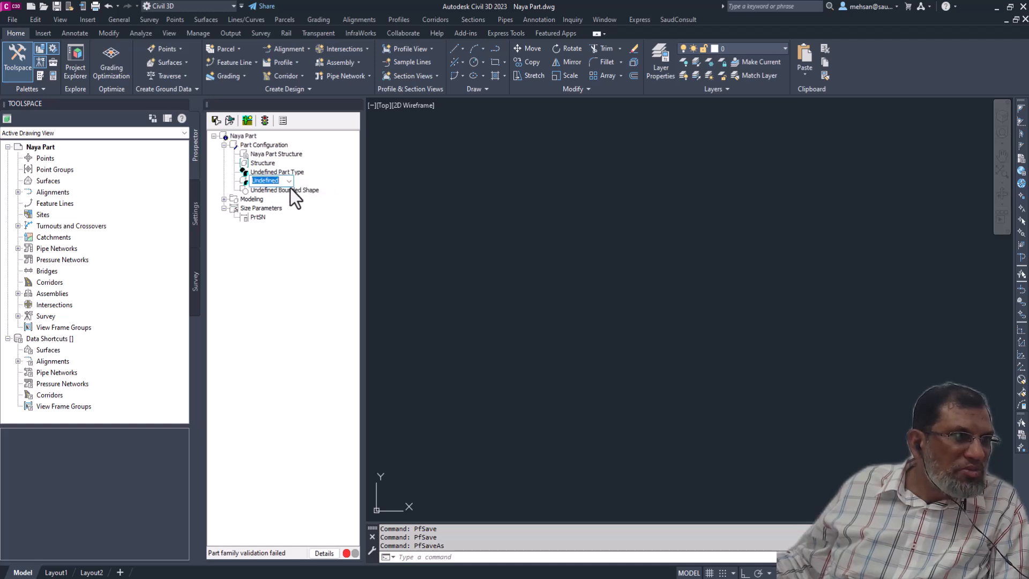
{"action": "left_click", "coordinate": [288, 182]}
{"action": "left_click", "coordinate": [288, 183]}
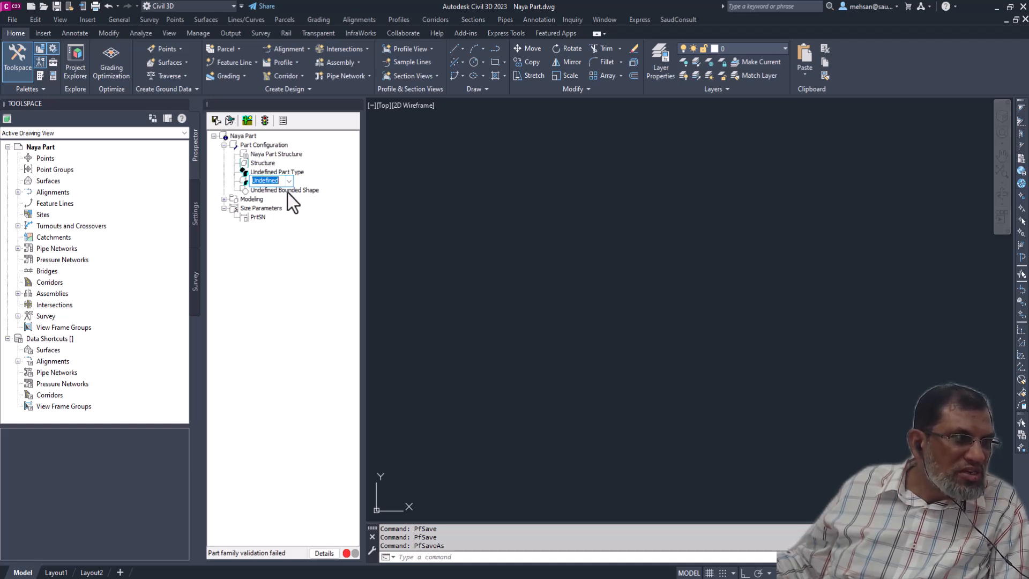
{"action": "left_click", "coordinate": [287, 192]}
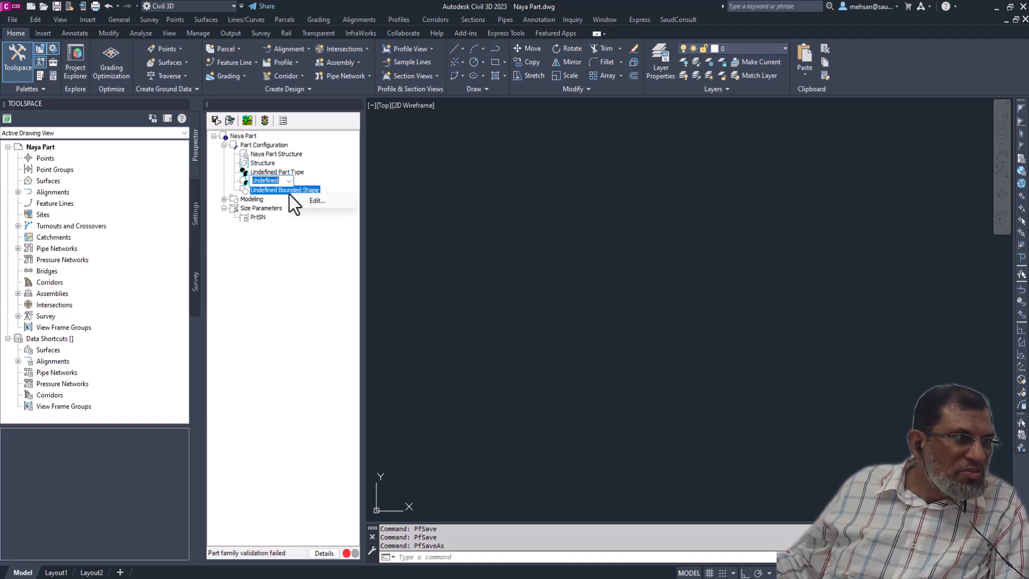
{"action": "left_click", "coordinate": [323, 190]}
{"action": "left_click", "coordinate": [330, 191]}
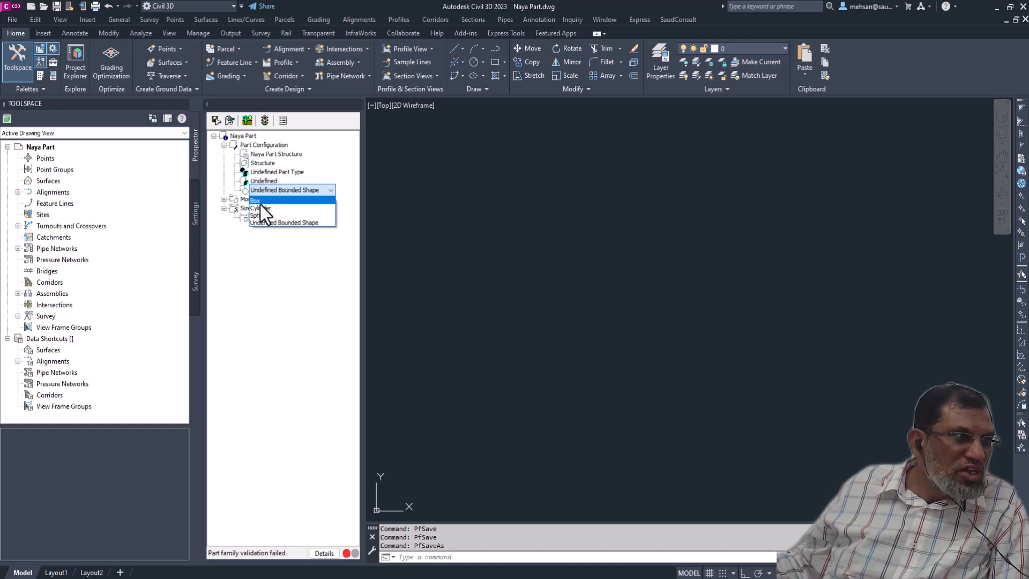
{"action": "left_click", "coordinate": [266, 237]}
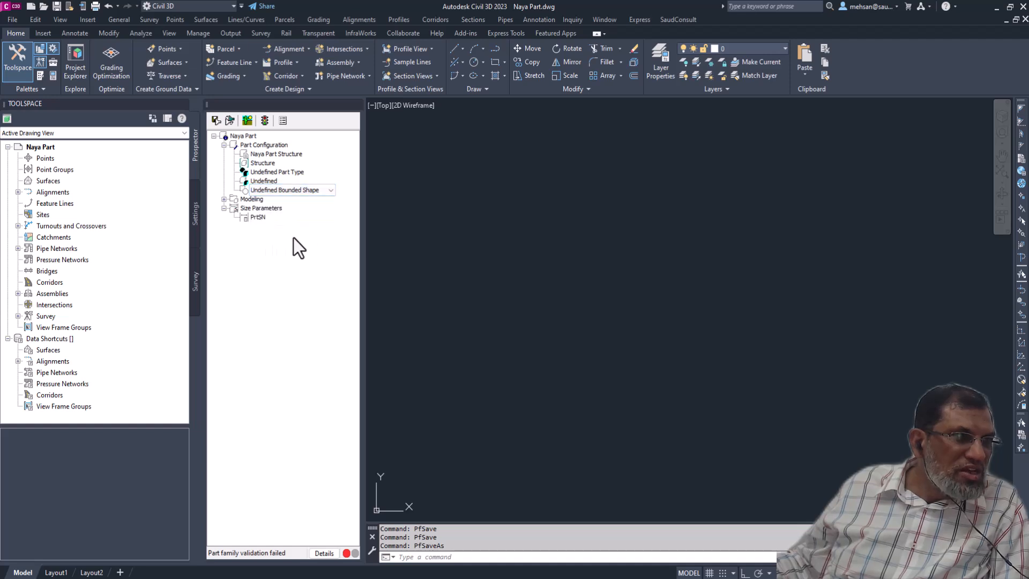
- Review the contents of the Modeling section and collapse Size Parameters
{"action": "left_click", "coordinate": [224, 199]}
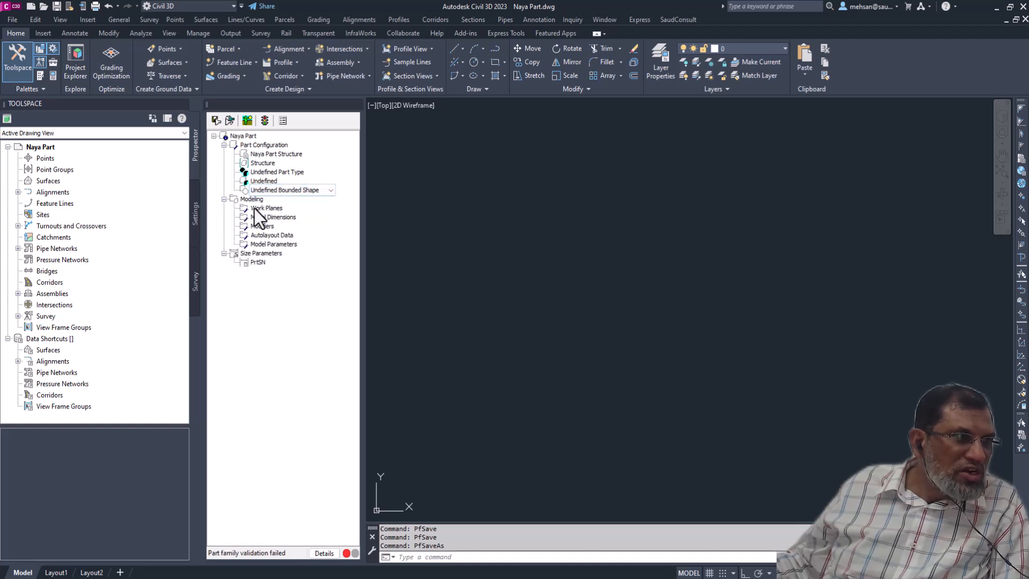
{"action": "left_click", "coordinate": [224, 199]}
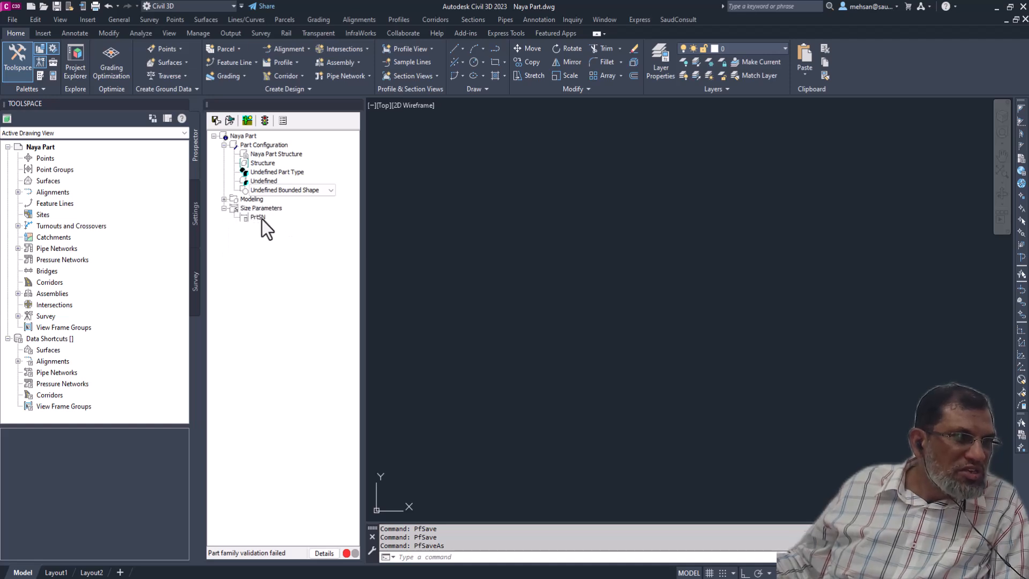
{"action": "left_click", "coordinate": [224, 208]}
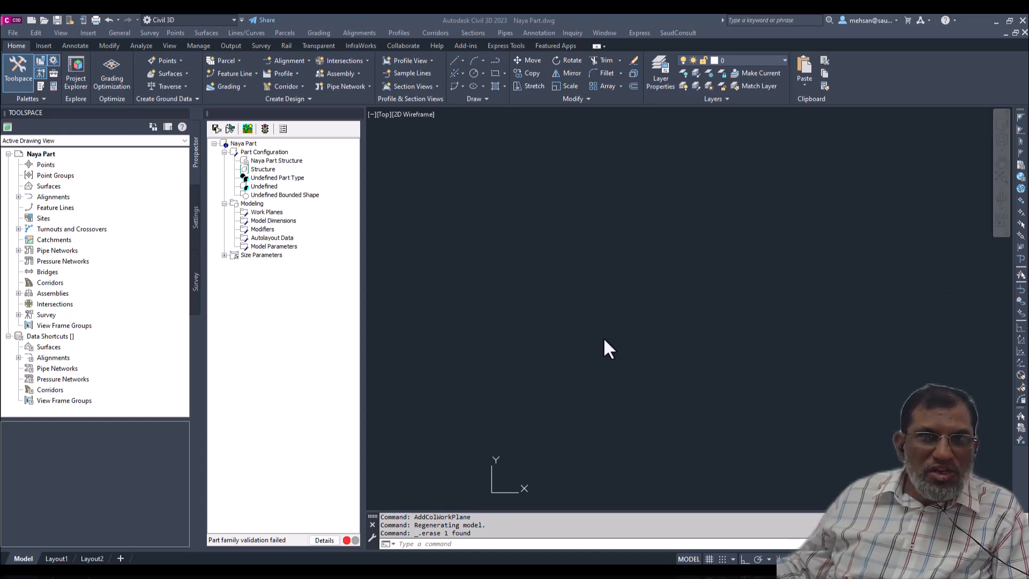
- Add a Top work plane named "Rim Plane" to the part's Modeling section
{"action": "left_click", "coordinate": [262, 212]}
{"action": "right_click", "coordinate": [272, 213]}
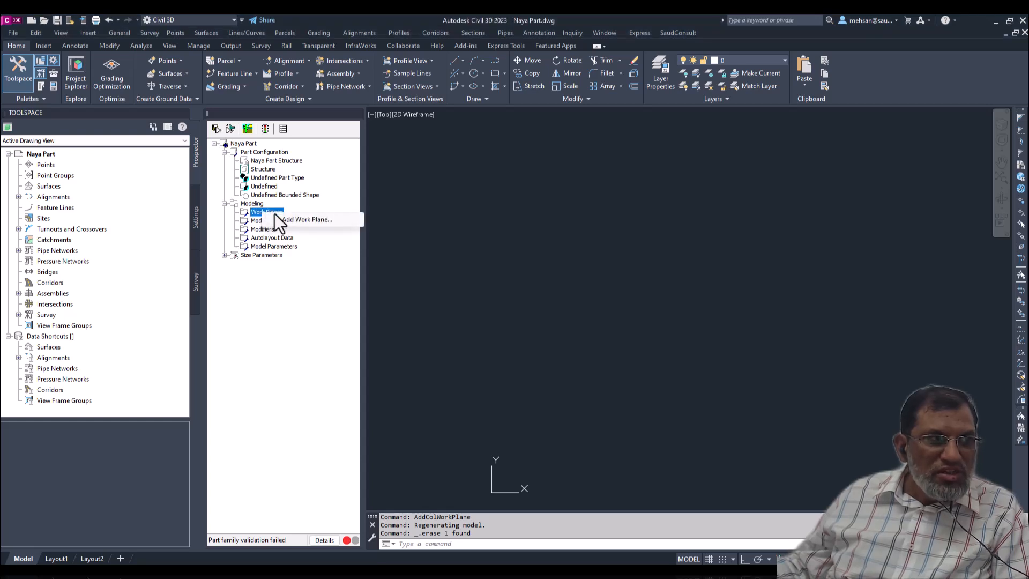
{"action": "left_click", "coordinate": [295, 219]}
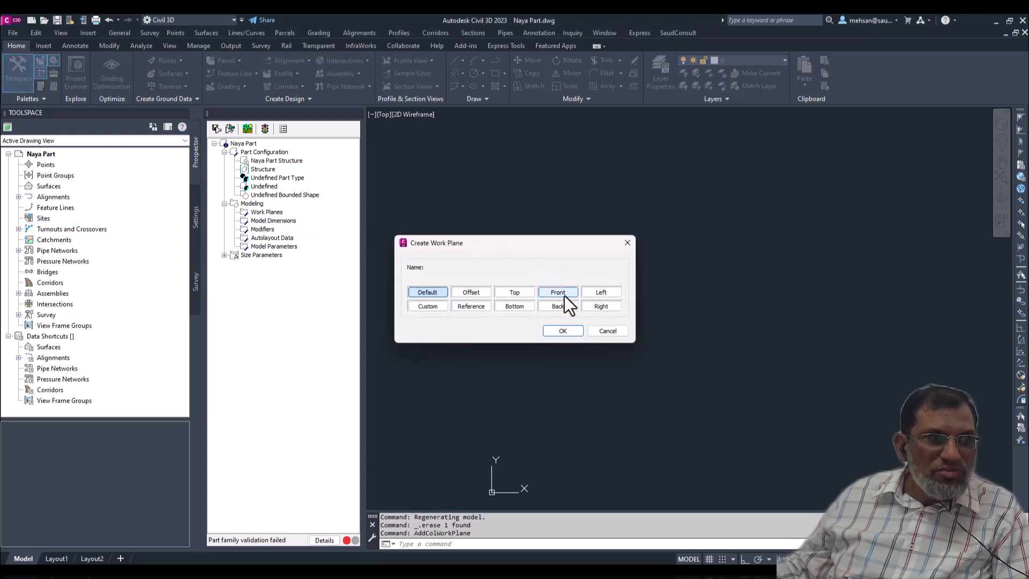
{"action": "left_click", "coordinate": [510, 291]}
{"action": "left_click_drag", "start_coordinate": [448, 279], "coordinate": [393, 274]}
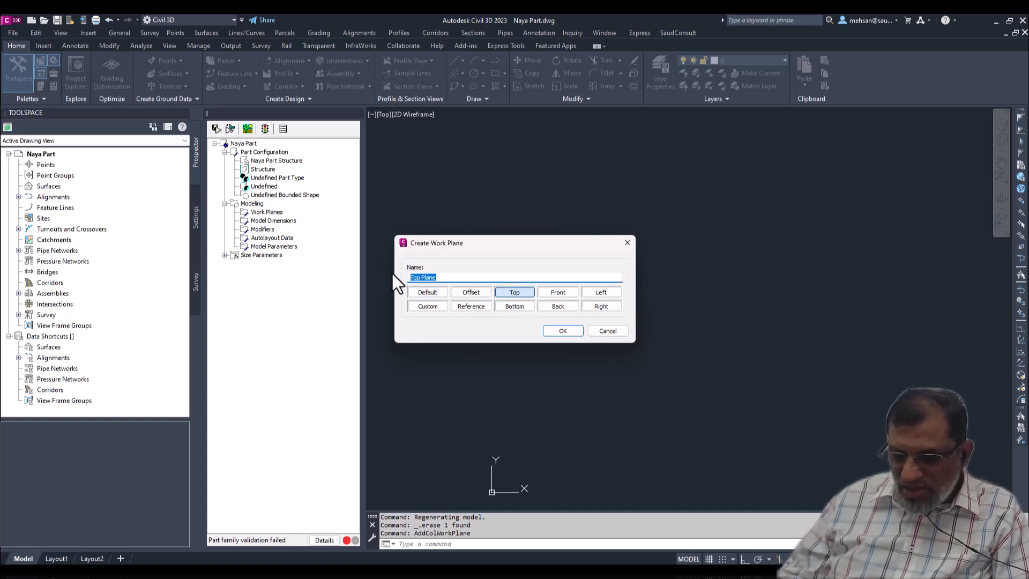
{"action": "type", "text": "R"}
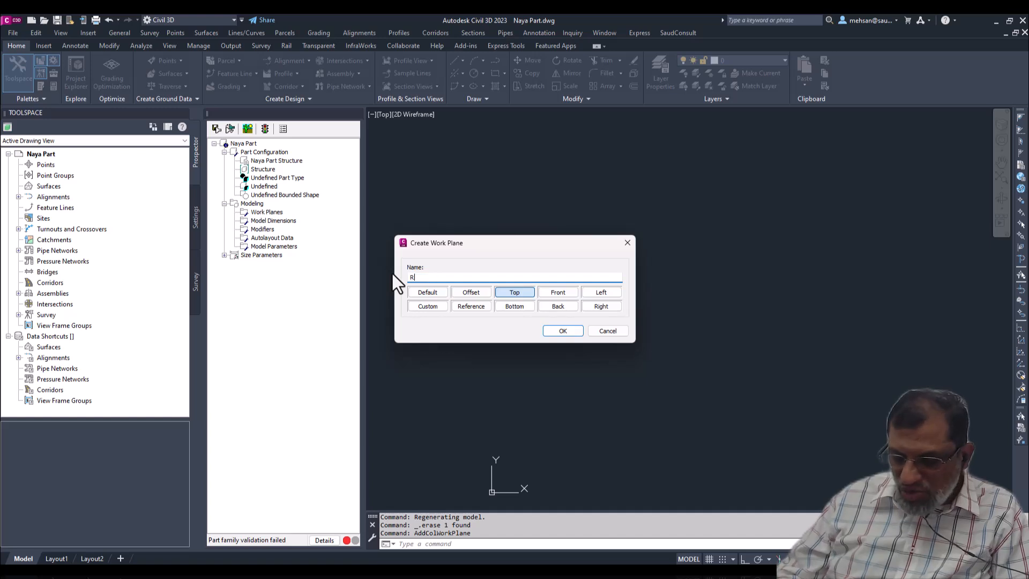
{"action": "type", "text": "I"}
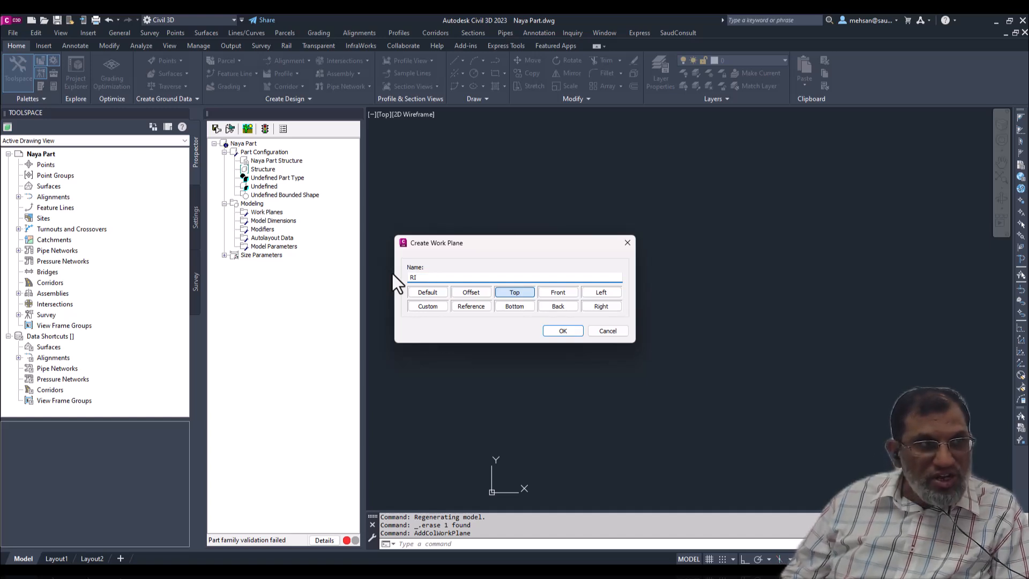
{"action": "type", "text": "M Plane"}
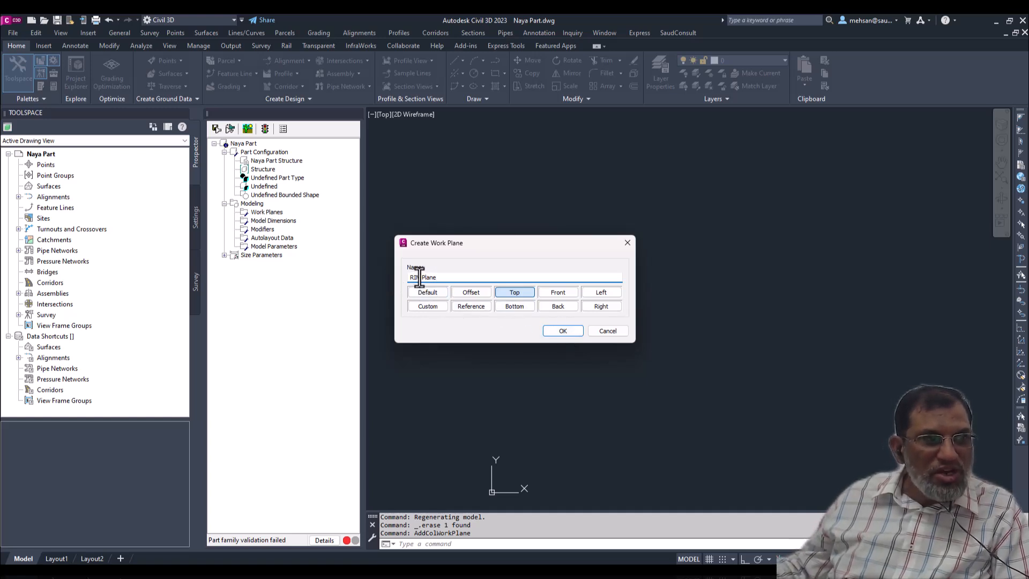
{"action": "key", "text": "BackSpace"}
{"action": "key", "text": "BackSpace"}
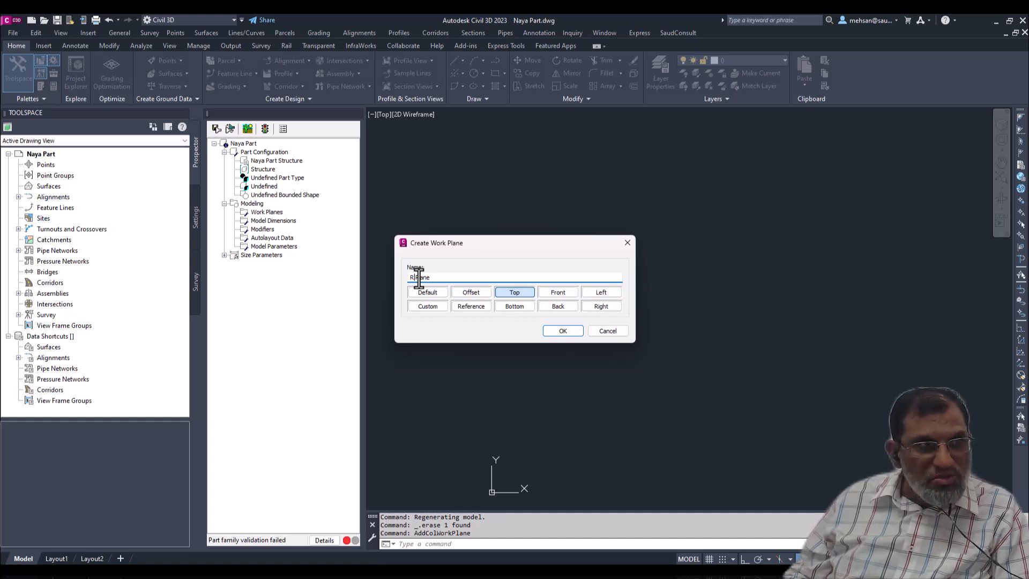
{"action": "type", "text": "im"}
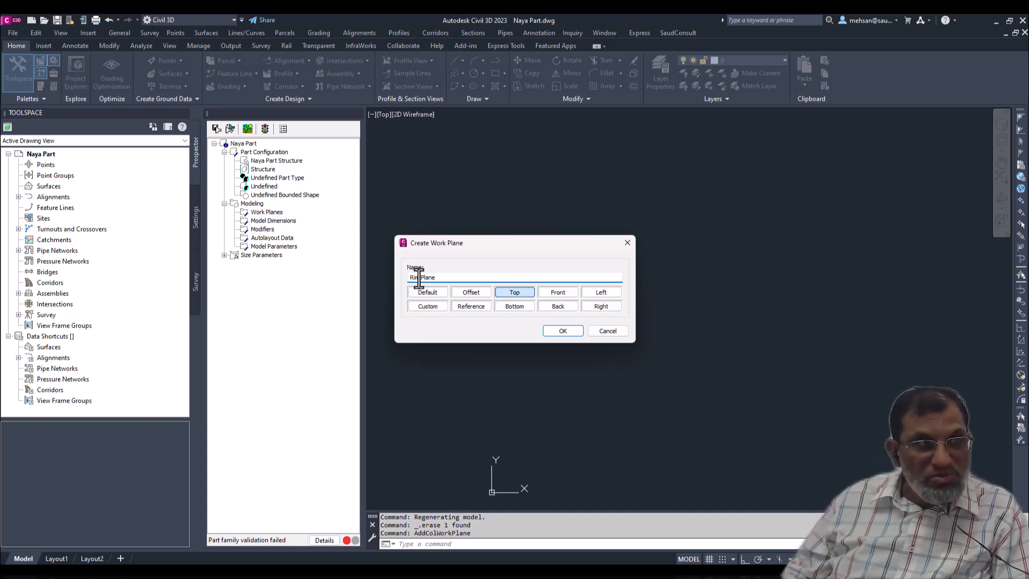
{"action": "left_click", "coordinate": [561, 329]}
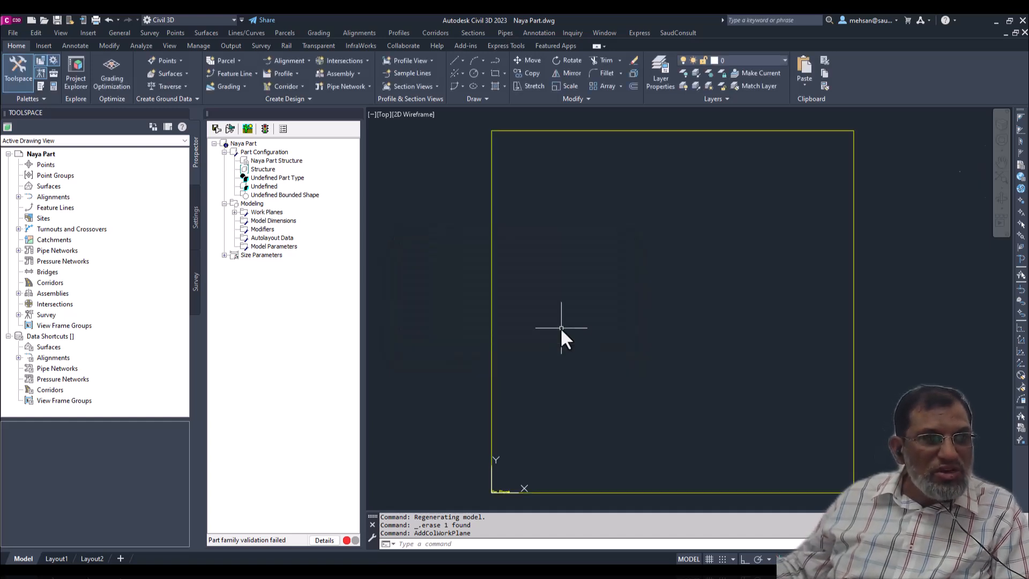
- Examine the Rim Plane's outline and name label in the drawing
{"action": "scroll", "coordinate": [506, 492], "scroll_direction": "up", "scroll_amount": 4}
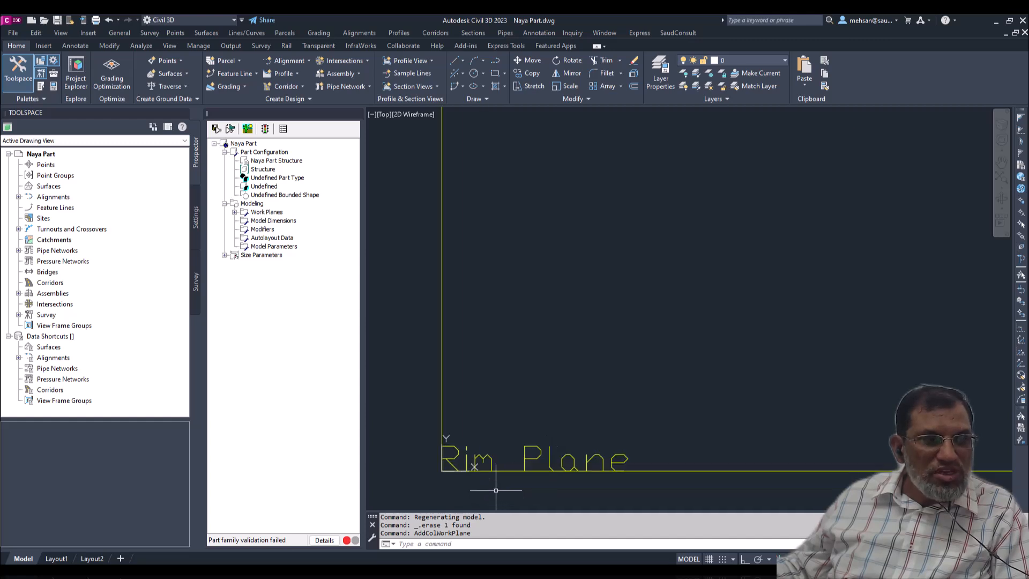
{"action": "scroll", "coordinate": [490, 467], "scroll_direction": "down", "scroll_amount": 5}
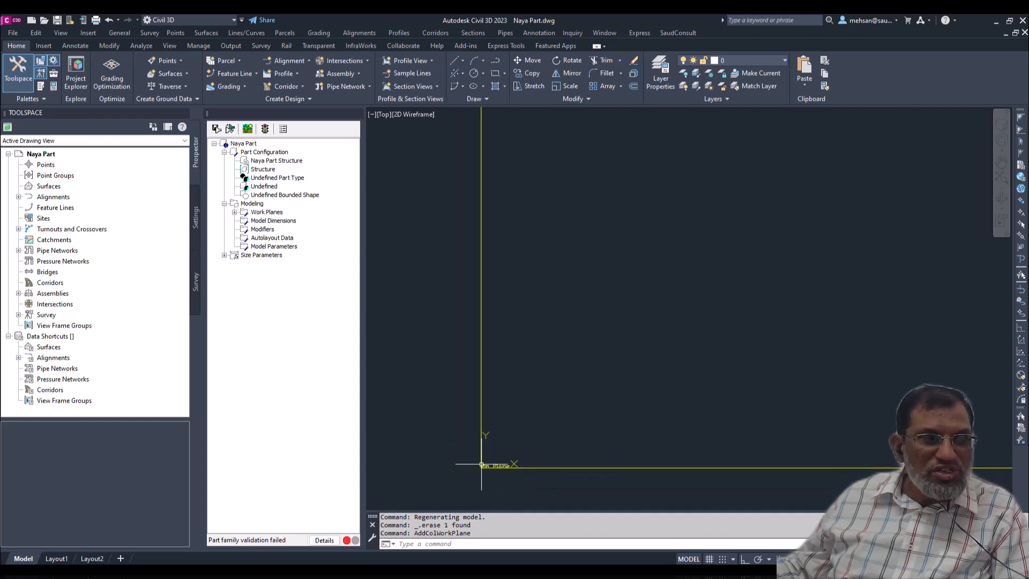
{"action": "scroll", "coordinate": [489, 394], "scroll_direction": "up", "scroll_amount": 4}
{"action": "scroll", "coordinate": [536, 389], "scroll_direction": "down", "scroll_amount": 3}
{"action": "scroll", "coordinate": [519, 413], "scroll_direction": "up", "scroll_amount": 4}
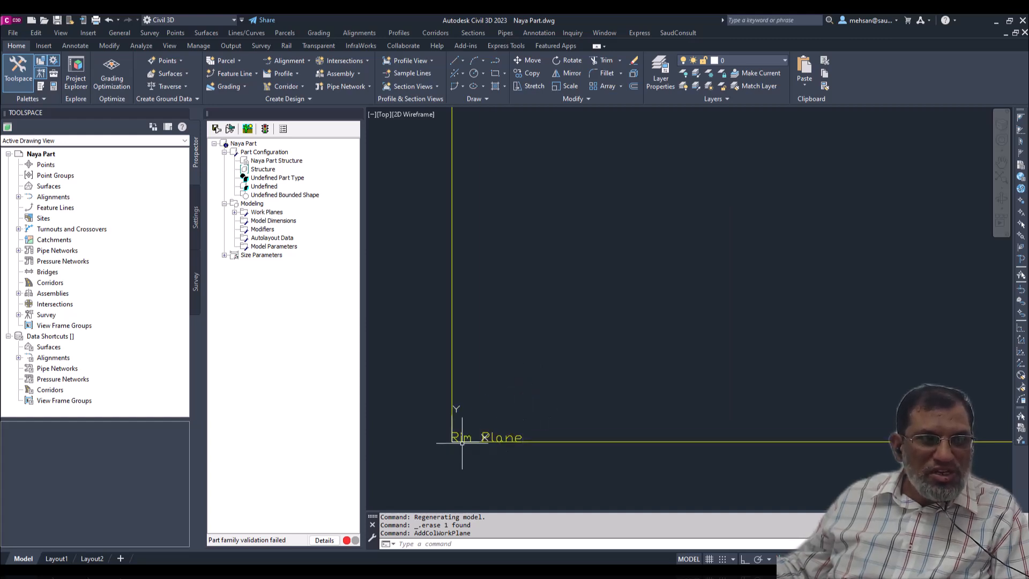
{"action": "scroll", "coordinate": [496, 426], "scroll_direction": "down", "scroll_amount": 2}
{"action": "scroll", "coordinate": [496, 426], "scroll_direction": "down", "scroll_amount": 3}
{"action": "scroll", "coordinate": [493, 423], "scroll_direction": "down", "scroll_amount": 3}
{"action": "scroll", "coordinate": [480, 441], "scroll_direction": "up", "scroll_amount": 3}
{"action": "scroll", "coordinate": [482, 432], "scroll_direction": "up", "scroll_amount": 2}
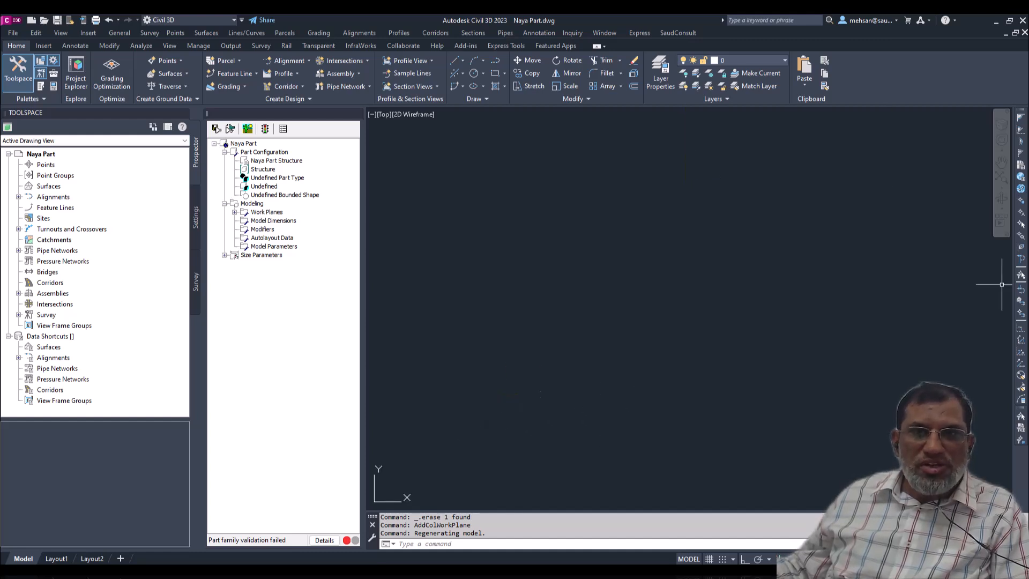
- Examine the geometry and profile types that can be added to the Rim Plane under Work Planes
{"action": "left_click", "coordinate": [233, 214]}
{"action": "left_click", "coordinate": [235, 212]}
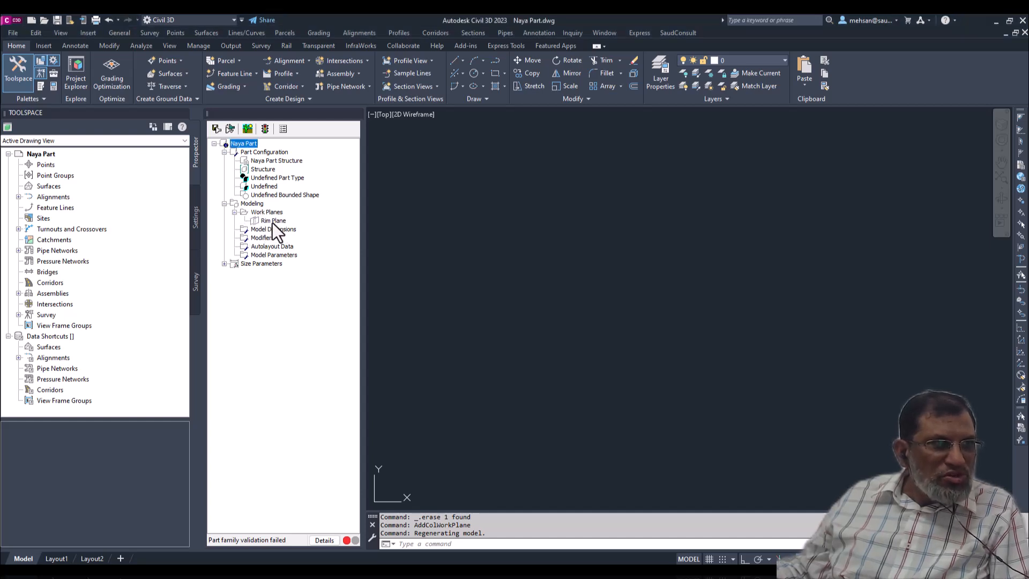
{"action": "left_click", "coordinate": [272, 221]}
{"action": "right_click", "coordinate": [272, 223]}
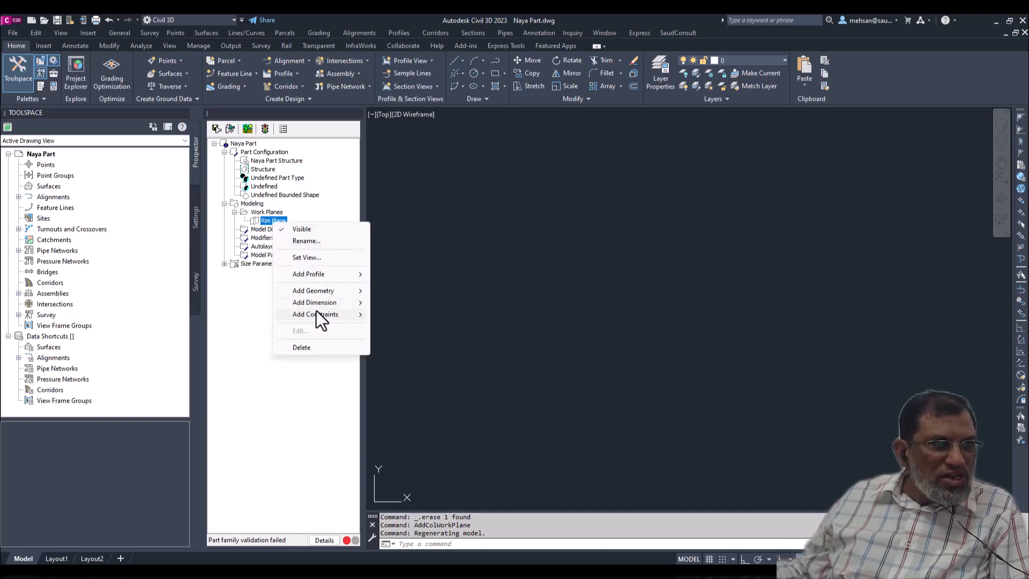
{"action": "mouse_move", "coordinate": [321, 294]}
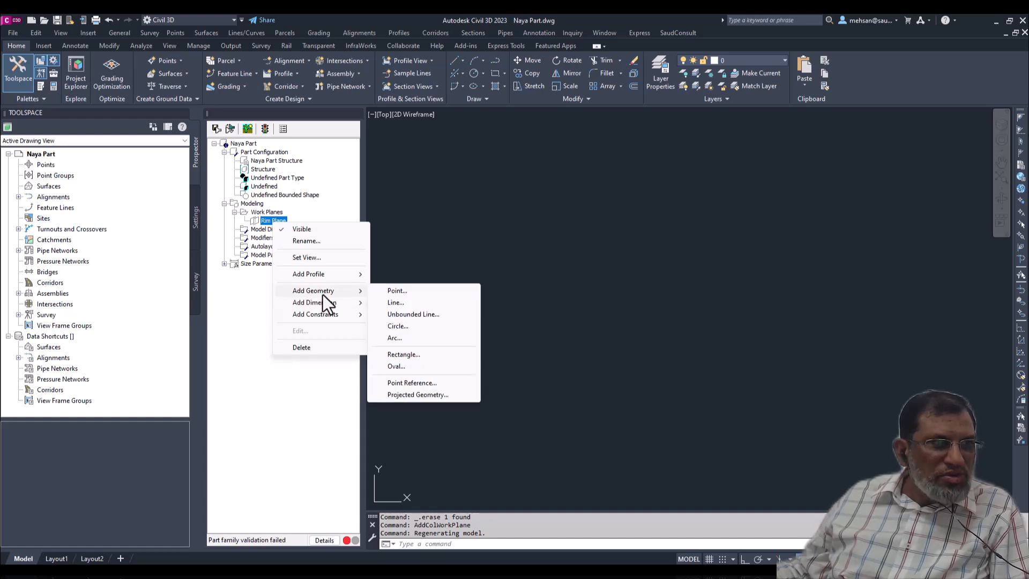
{"action": "mouse_move", "coordinate": [325, 275]}
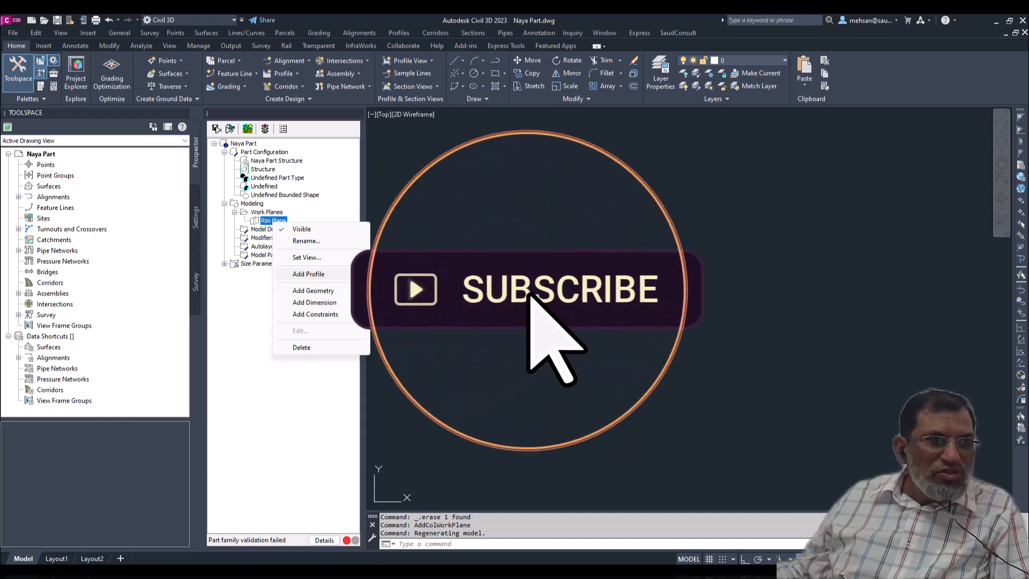
{"action": "left_click", "coordinate": [422, 275]}
{"action": "scroll", "coordinate": [616, 231], "scroll_direction": "up", "scroll_amount": 5}
{"action": "scroll", "coordinate": [623, 228], "scroll_direction": "up", "scroll_amount": 2}
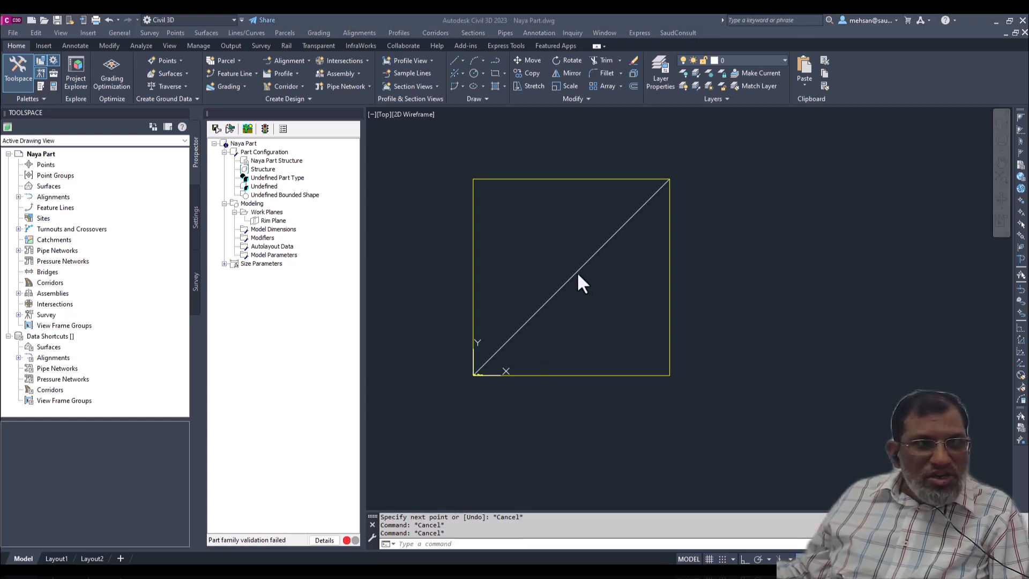
- Add a circular profile about 18.5 in diameter to the Rim Plane, centred on the diagonal's midpoint, and erase the diagonal line
{"action": "right_click", "coordinate": [269, 220]}
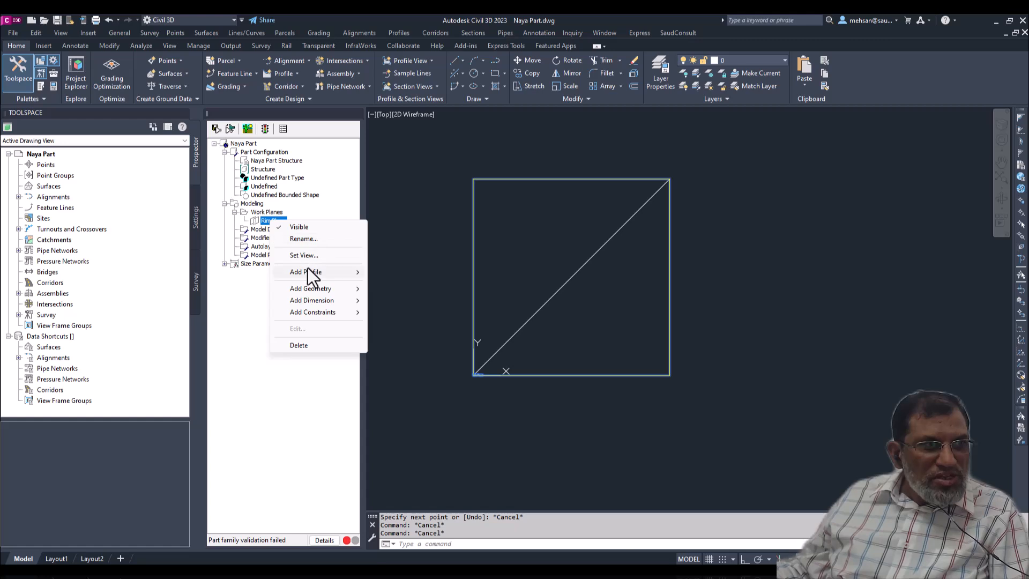
{"action": "mouse_move", "coordinate": [310, 271]}
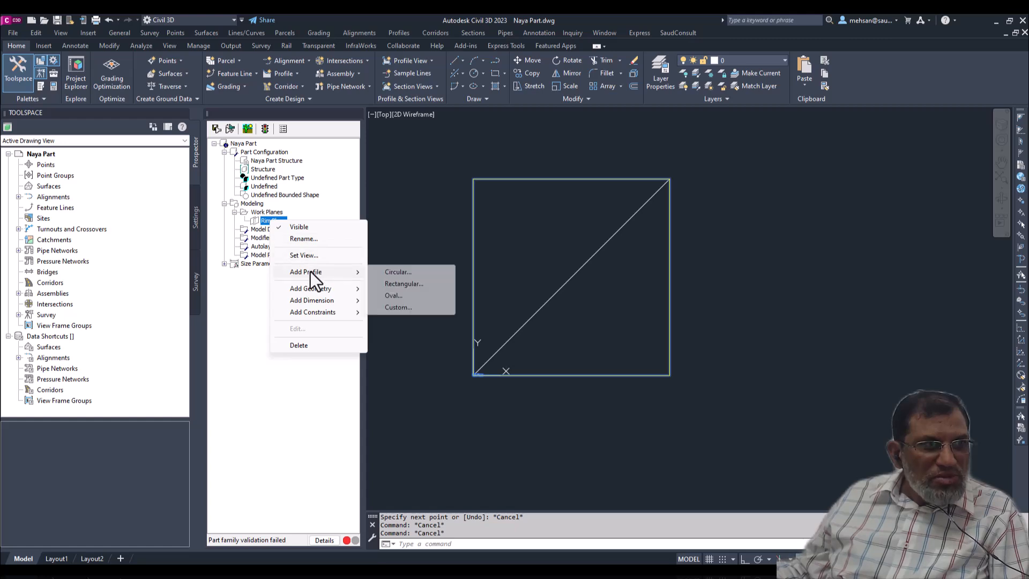
{"action": "left_click", "coordinate": [398, 272]}
{"action": "type", "text": "m"}
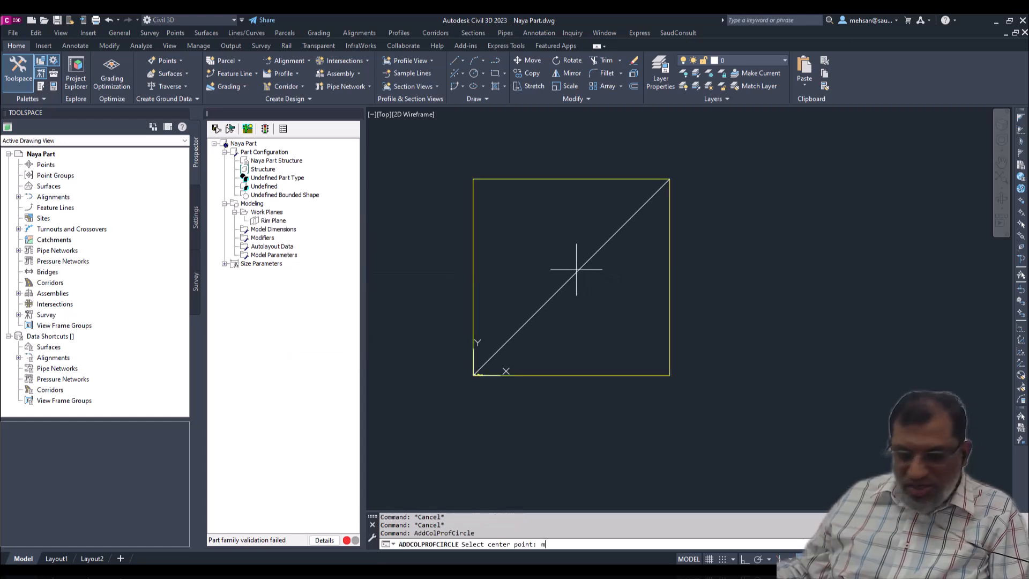
{"action": "type", "text": "id"}
{"action": "key", "text": "Return"}
{"action": "left_click", "coordinate": [572, 276]}
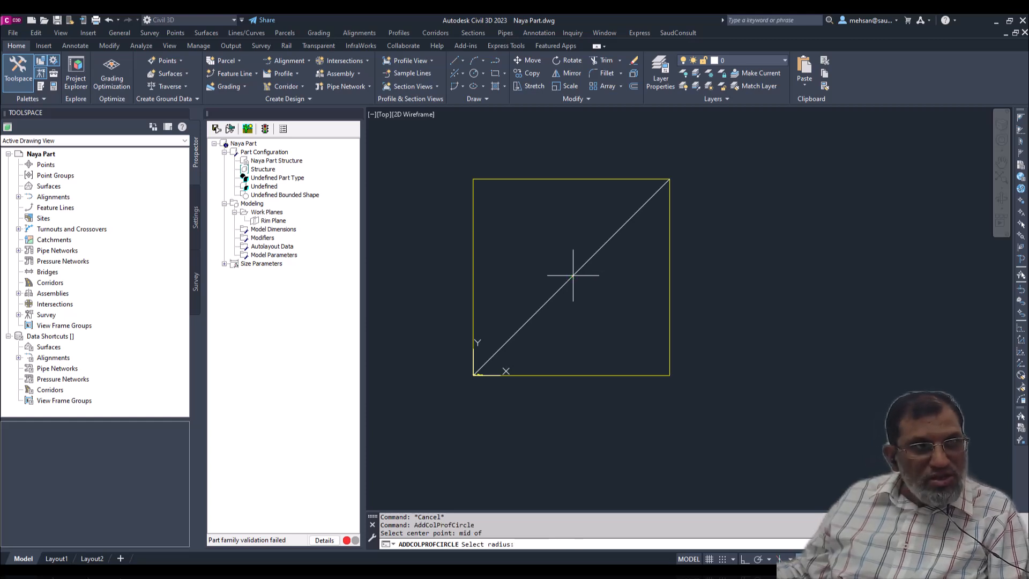
{"action": "left_click", "coordinate": [619, 305]}
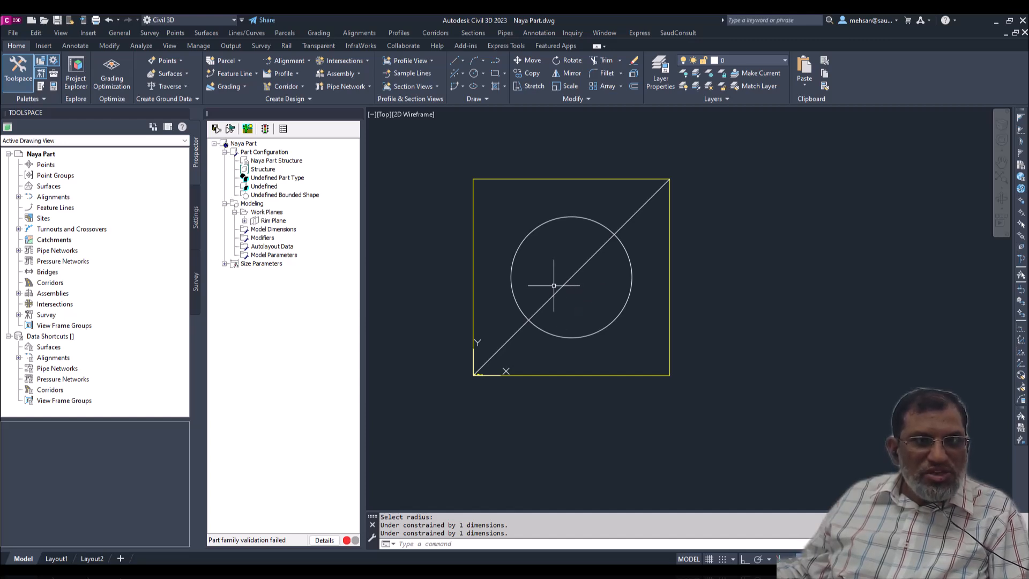
{"action": "left_click", "coordinate": [571, 277]}
{"action": "key", "text": "Delete"}
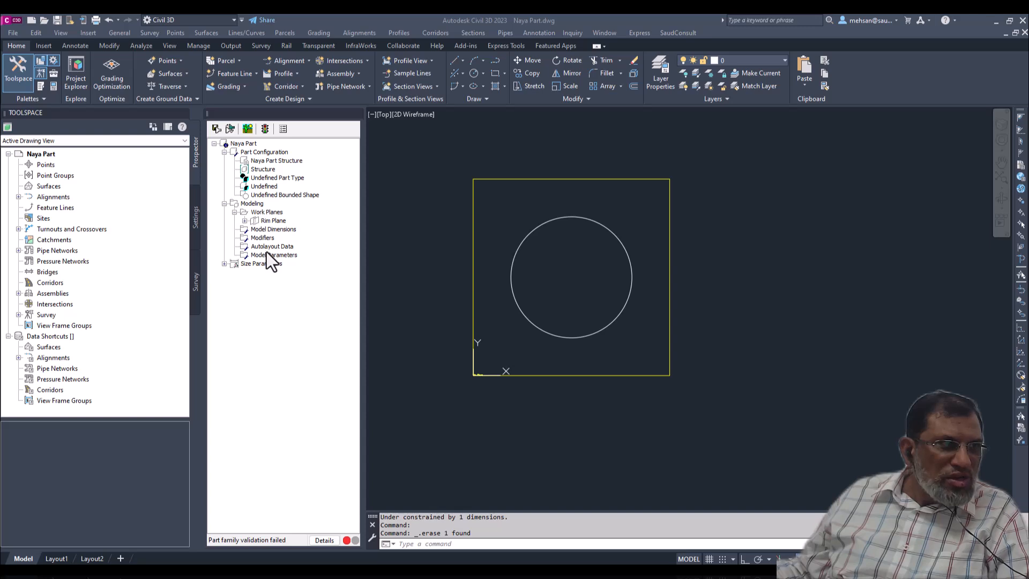
- Expand the Rim Plane's contents and add a point to its geometry near the plane's upper-left corner, outside the circle
{"action": "left_click", "coordinate": [266, 212]}
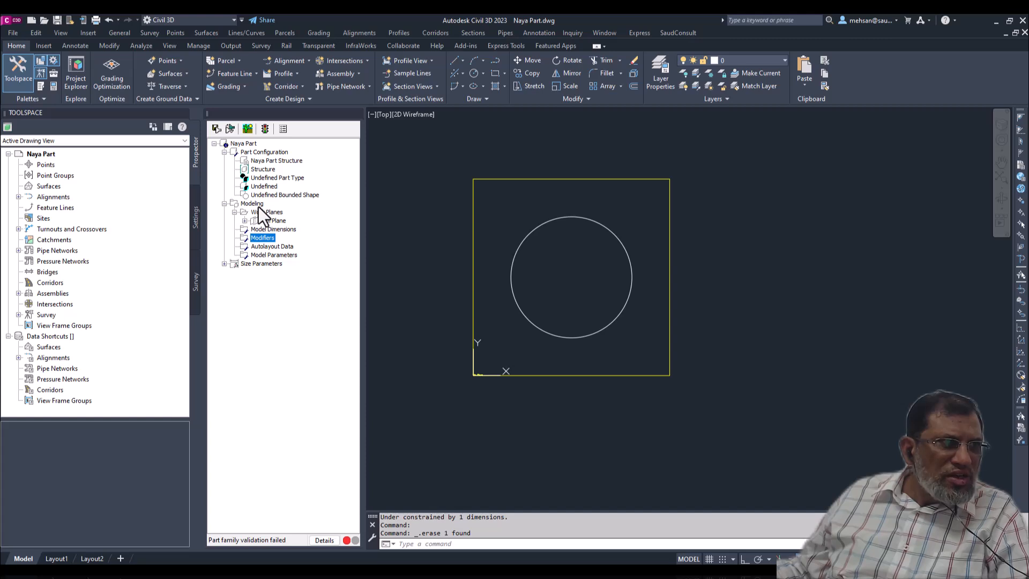
{"action": "left_click", "coordinate": [245, 221]}
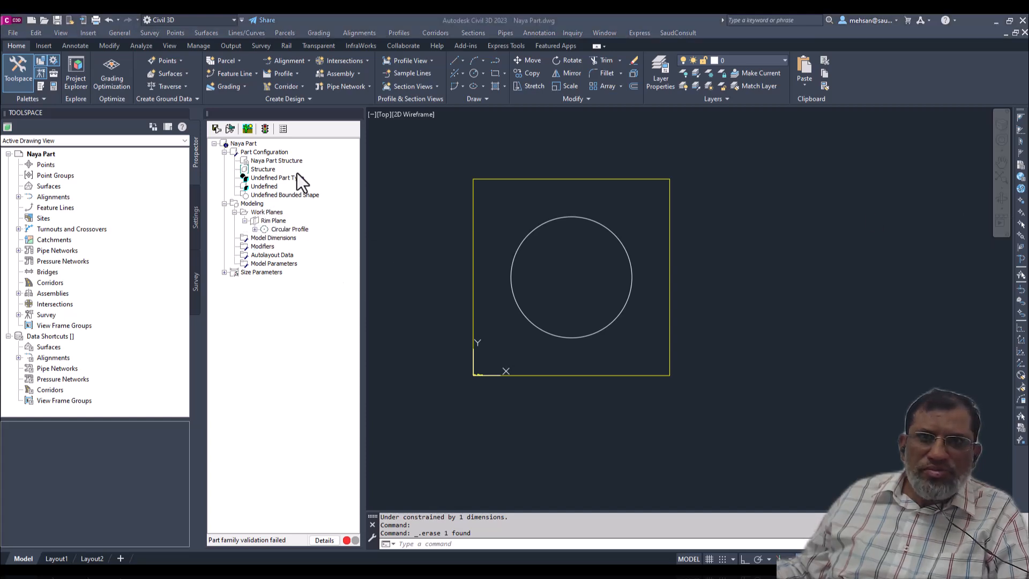
{"action": "left_click", "coordinate": [255, 230]}
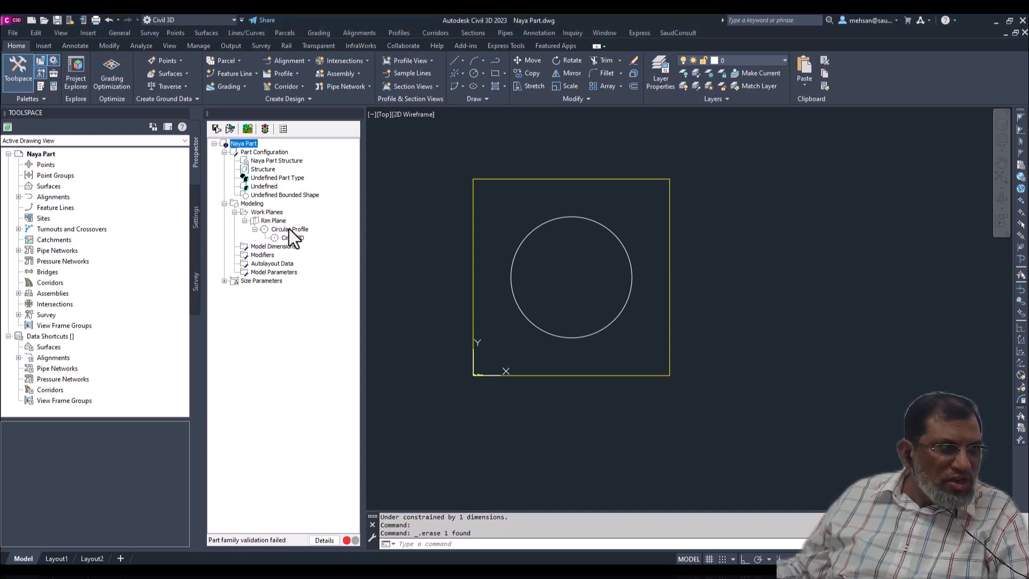
{"action": "right_click", "coordinate": [269, 219]}
{"action": "mouse_move", "coordinate": [314, 285]}
{"action": "left_click", "coordinate": [390, 288]}
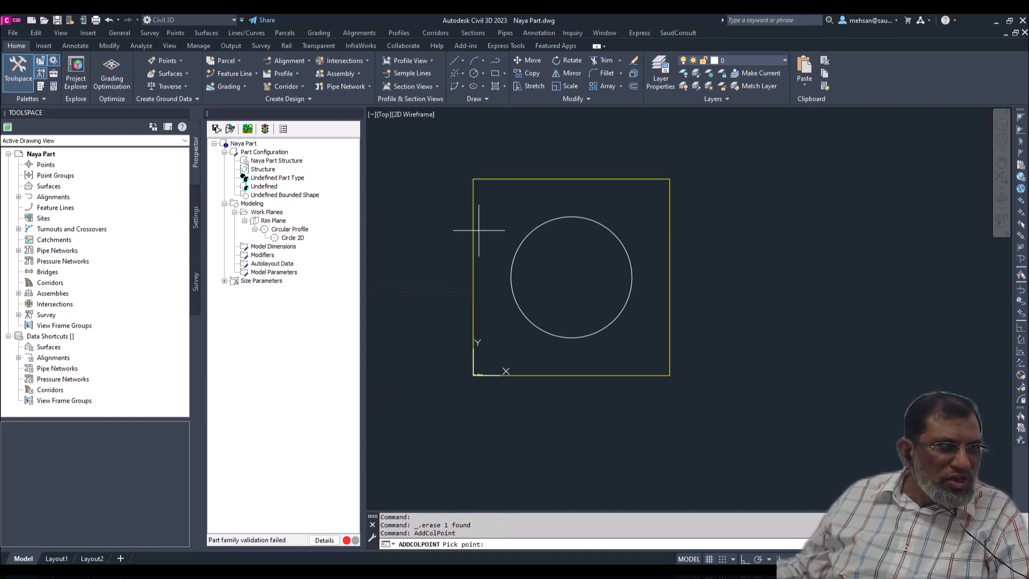
{"action": "left_click", "coordinate": [499, 199]}
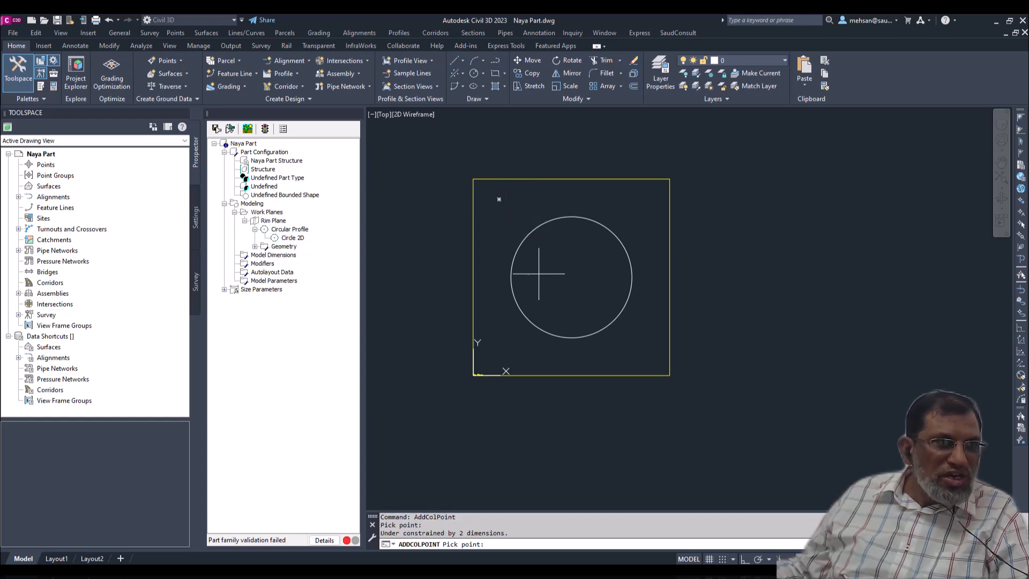
{"action": "left_click", "coordinate": [256, 246]}
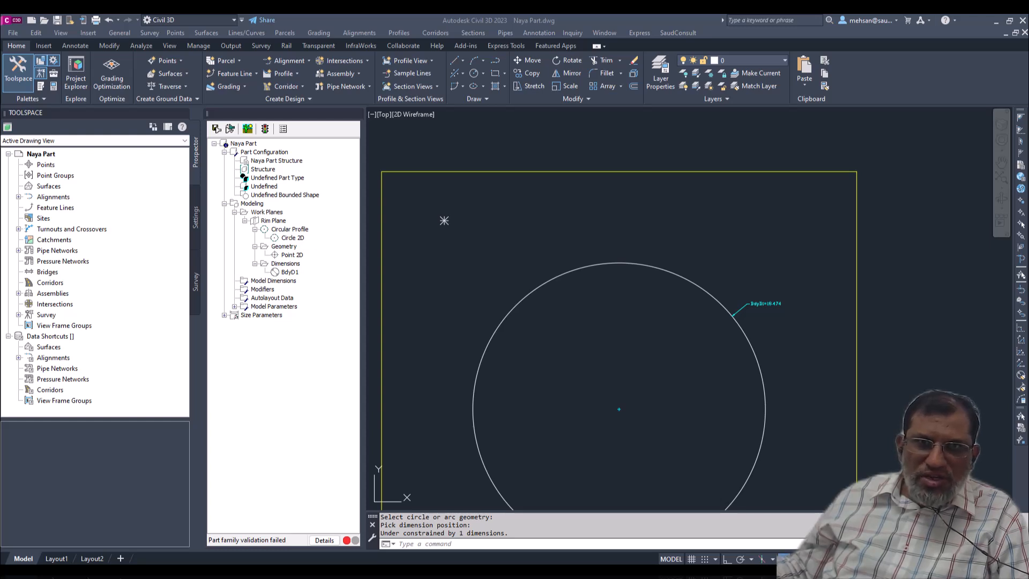
- Set the circular profile's diameter dimension BdyD1 to 20
{"action": "left_click", "coordinate": [761, 304]}
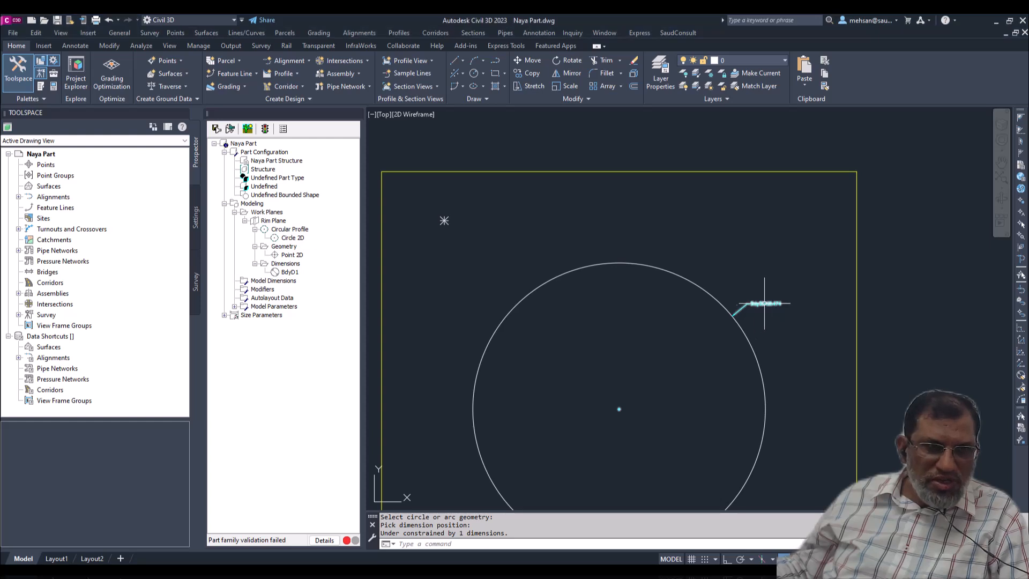
{"action": "left_click", "coordinate": [289, 272]}
{"action": "right_click", "coordinate": [292, 280]}
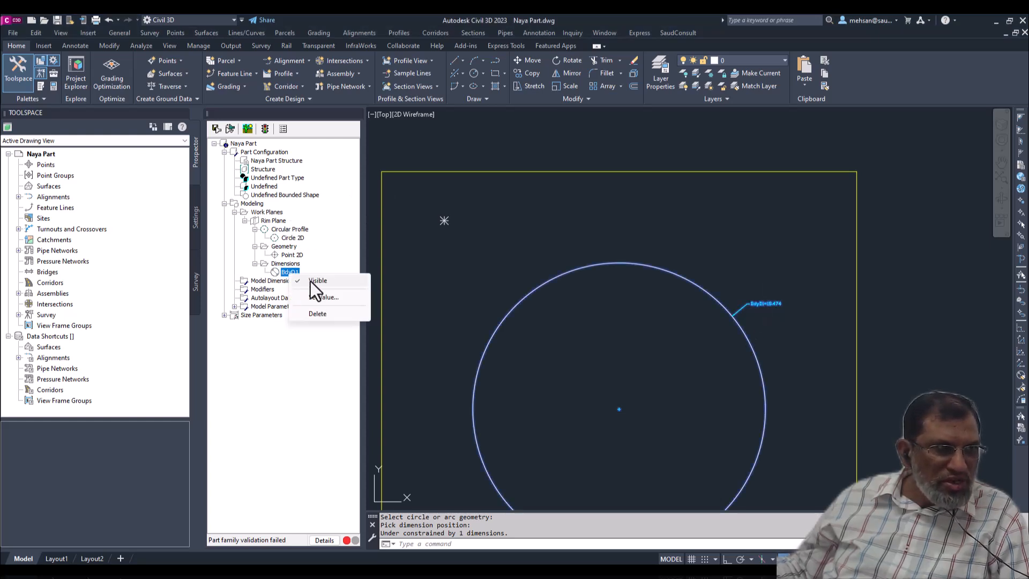
{"action": "left_click", "coordinate": [318, 294]}
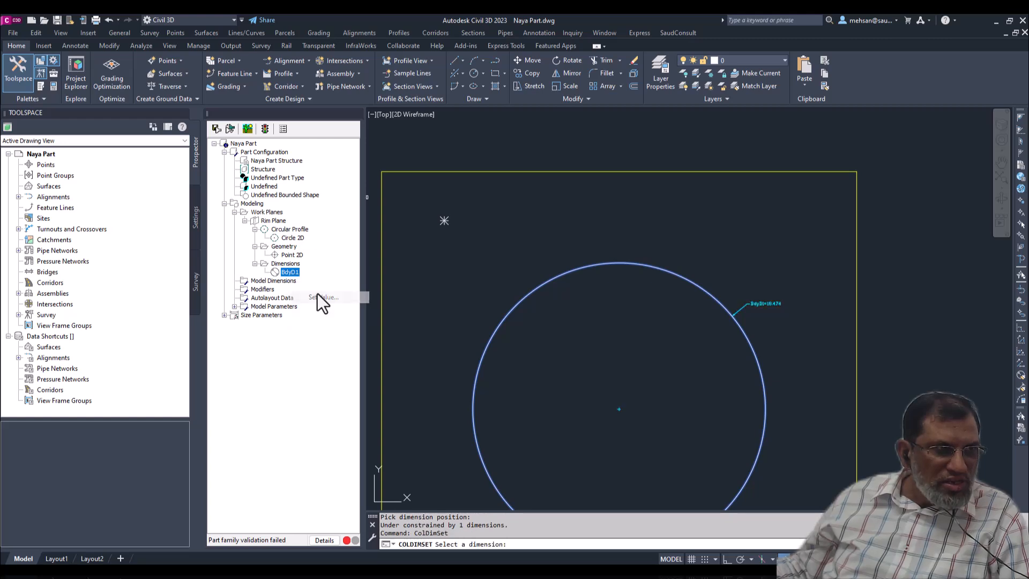
{"action": "left_click", "coordinate": [772, 303]}
{"action": "scroll", "coordinate": [784, 304], "scroll_direction": "up", "scroll_amount": 5}
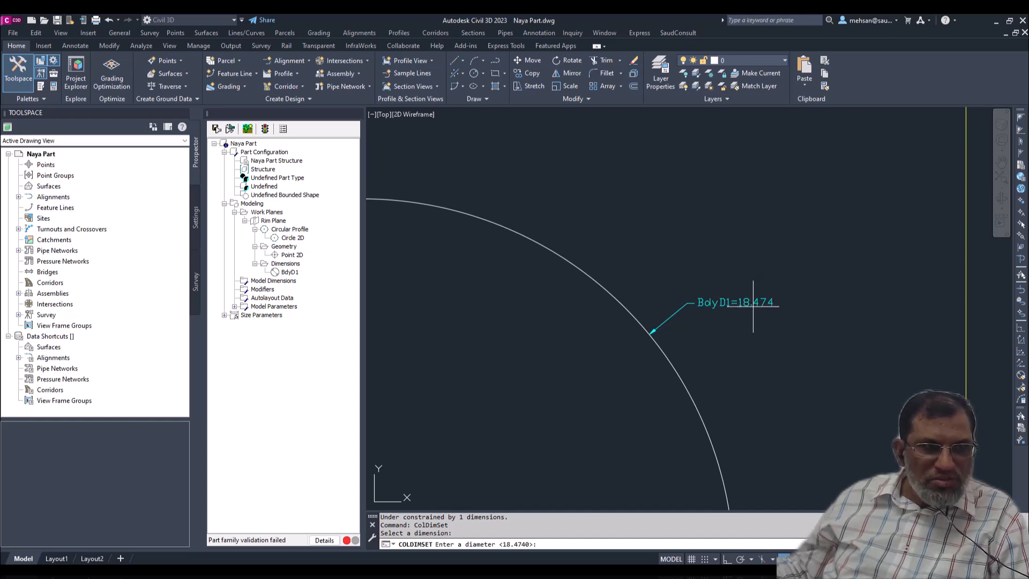
{"action": "type", "text": "20"}
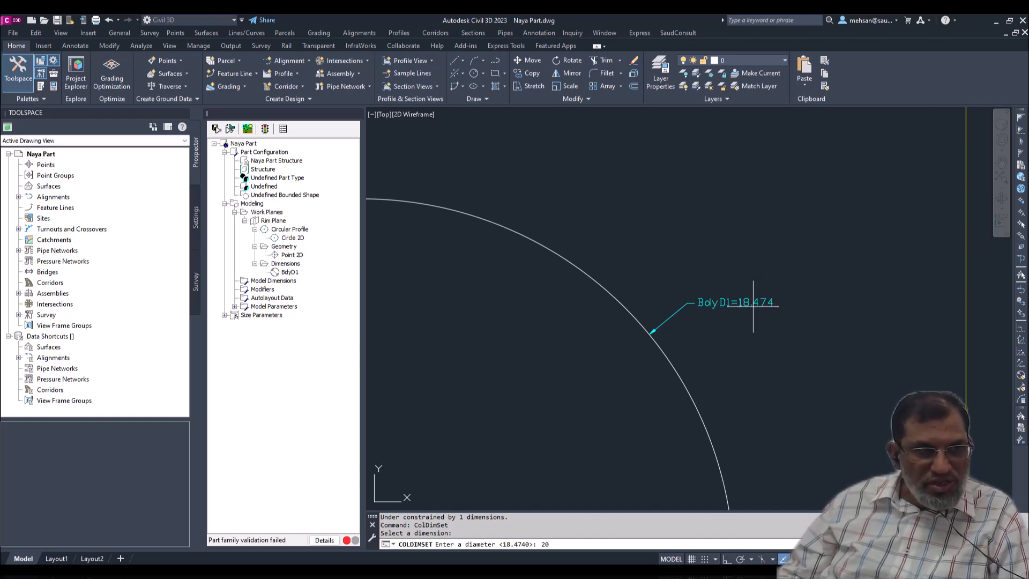
{"action": "key", "text": "Return"}
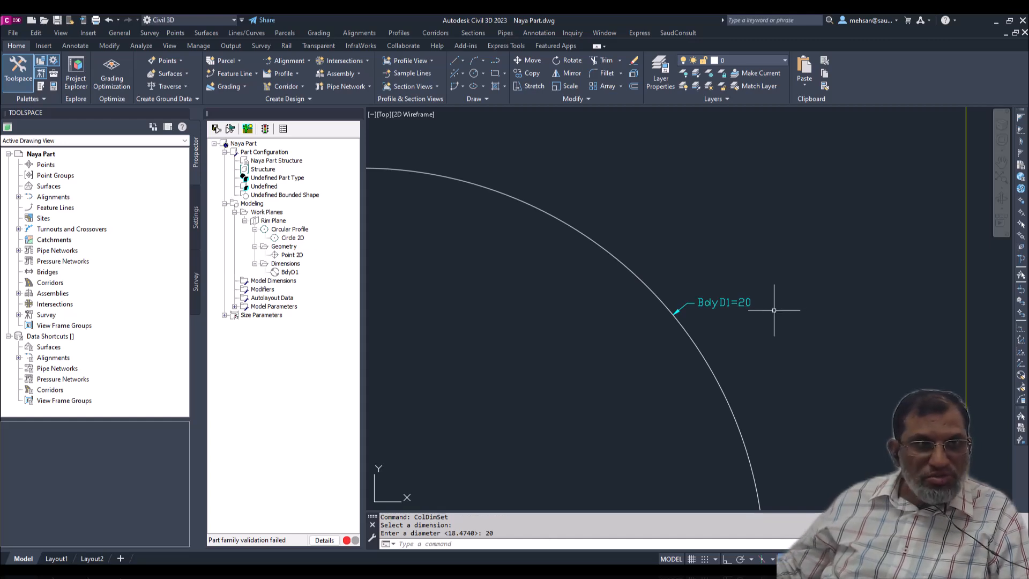
{"action": "scroll", "coordinate": [774, 309], "scroll_direction": "down", "scroll_amount": 4}
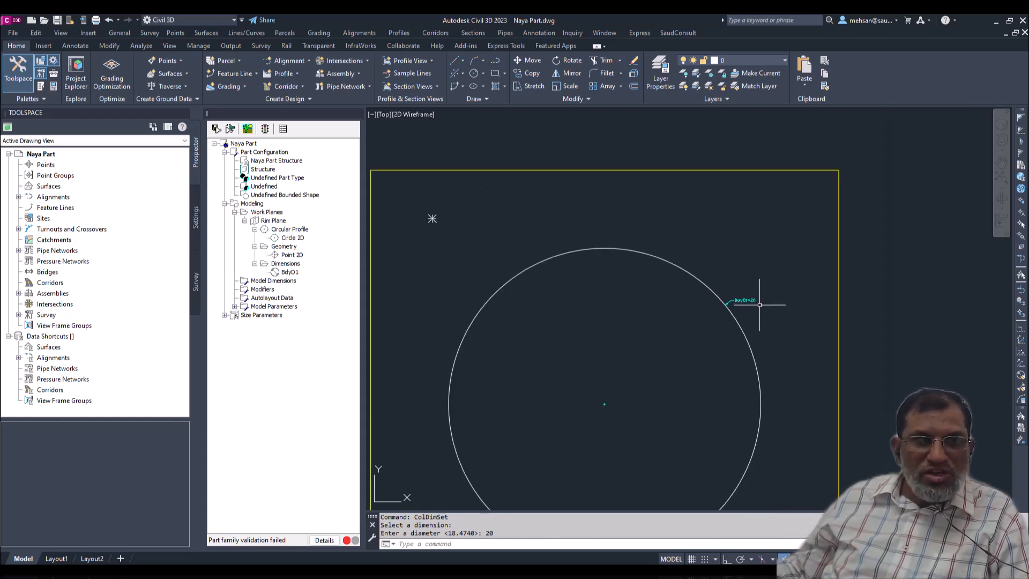
{"action": "scroll", "coordinate": [730, 306], "scroll_direction": "down", "scroll_amount": 3}
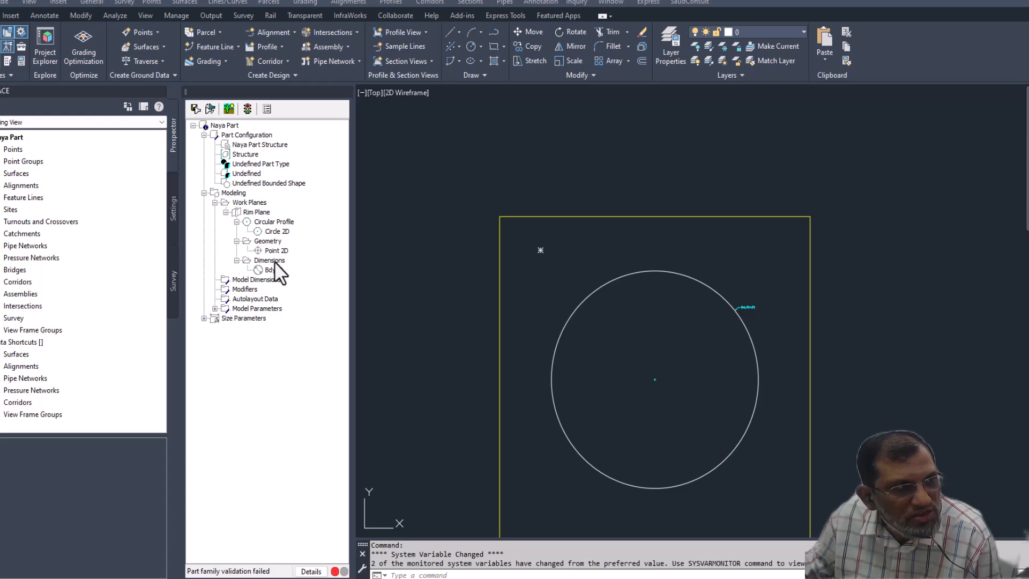
{"action": "right_click", "coordinate": [252, 212]}
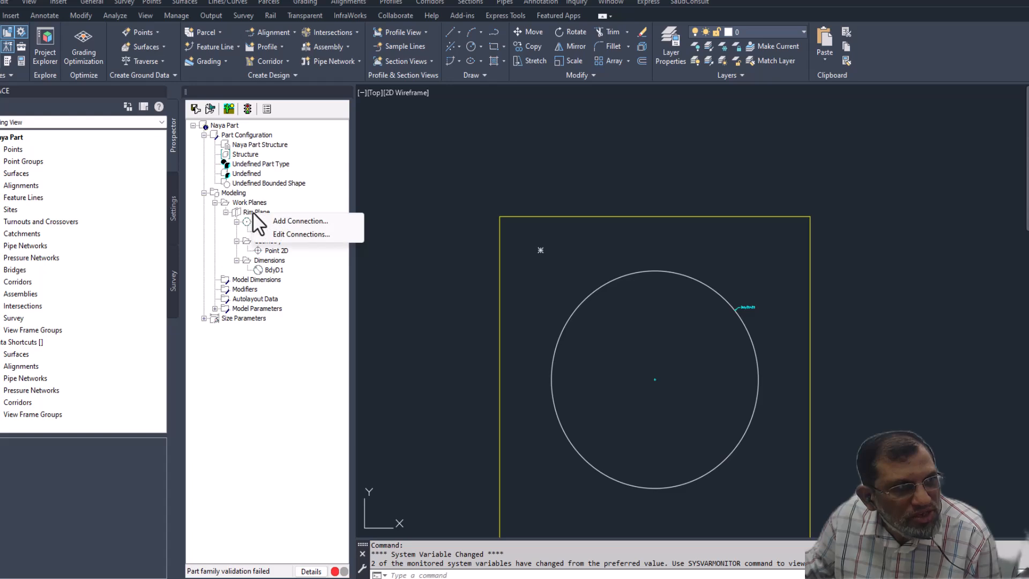
{"action": "right_click", "coordinate": [244, 203]}
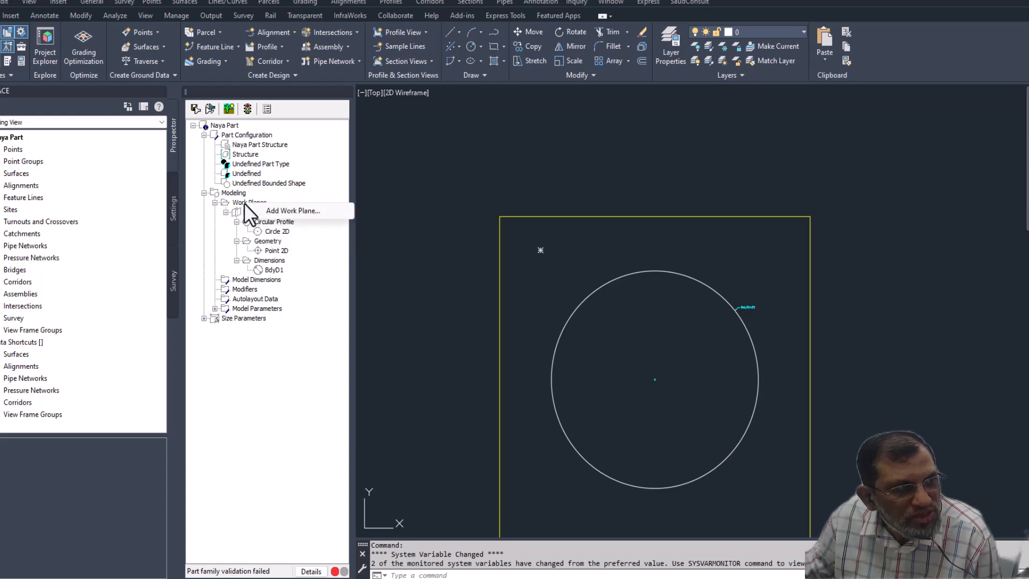
{"action": "left_click", "coordinate": [289, 211]}
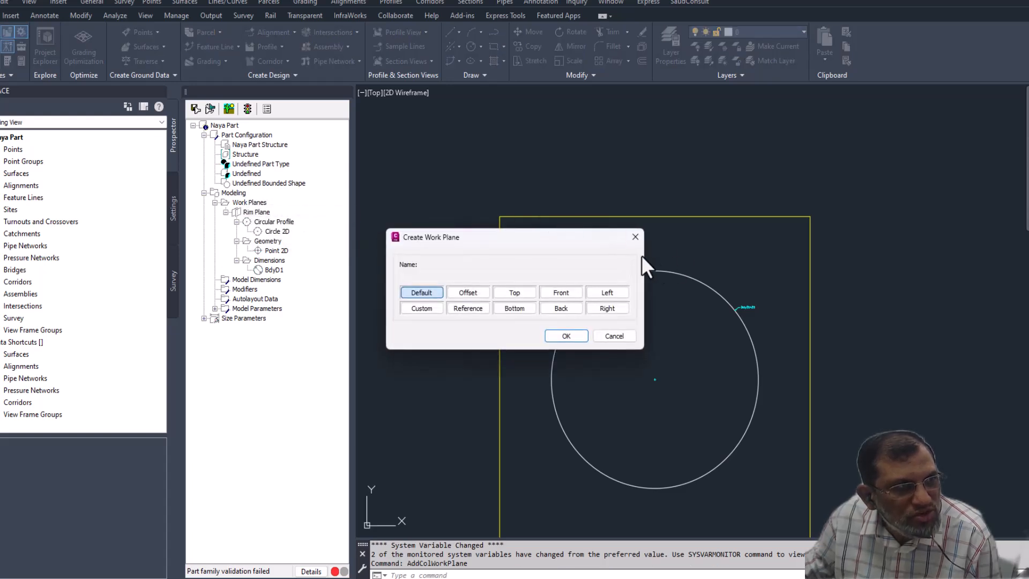
{"action": "left_click", "coordinate": [635, 238]}
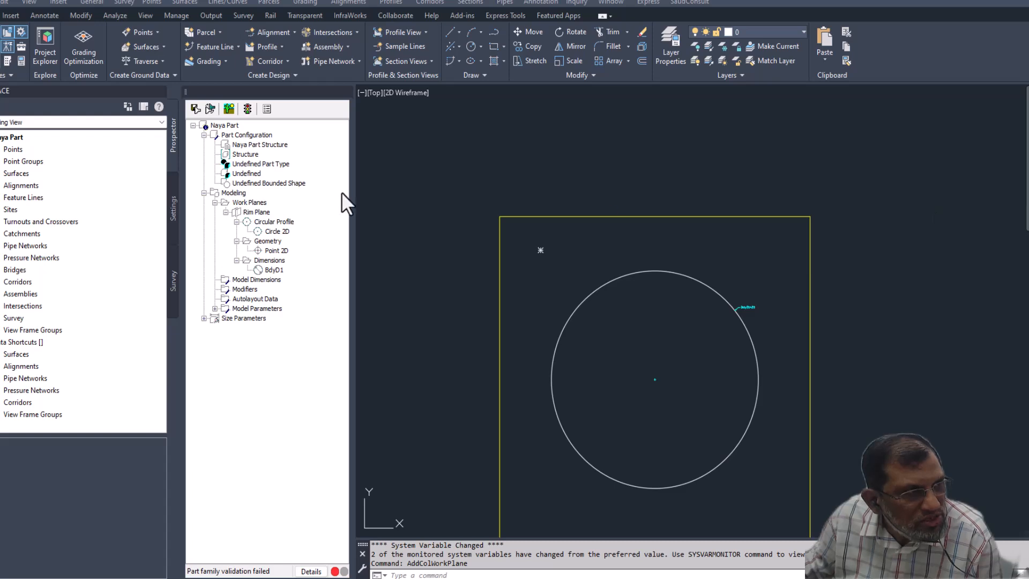
{"action": "left_click", "coordinate": [237, 241]}
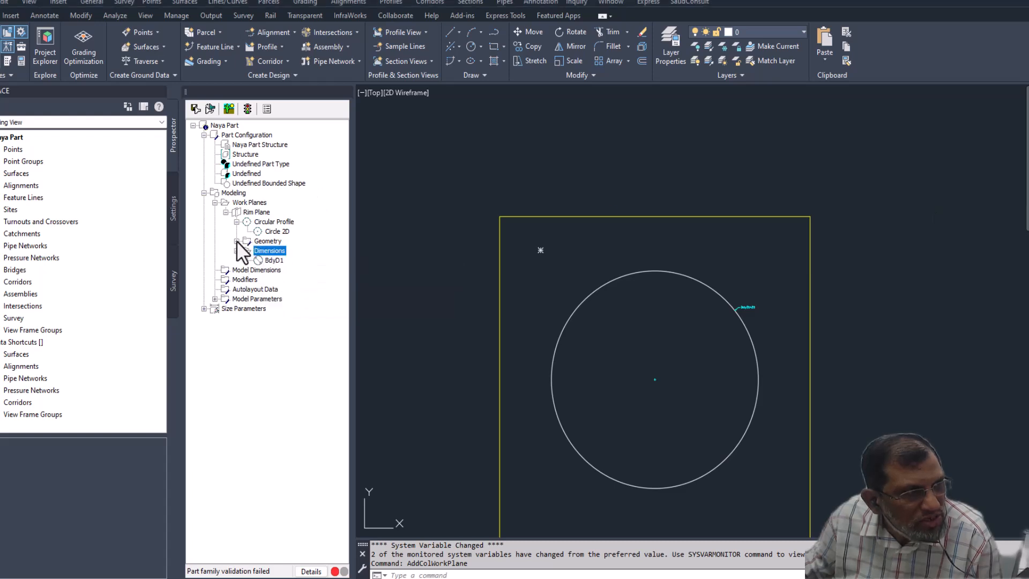
{"action": "left_click", "coordinate": [237, 222]}
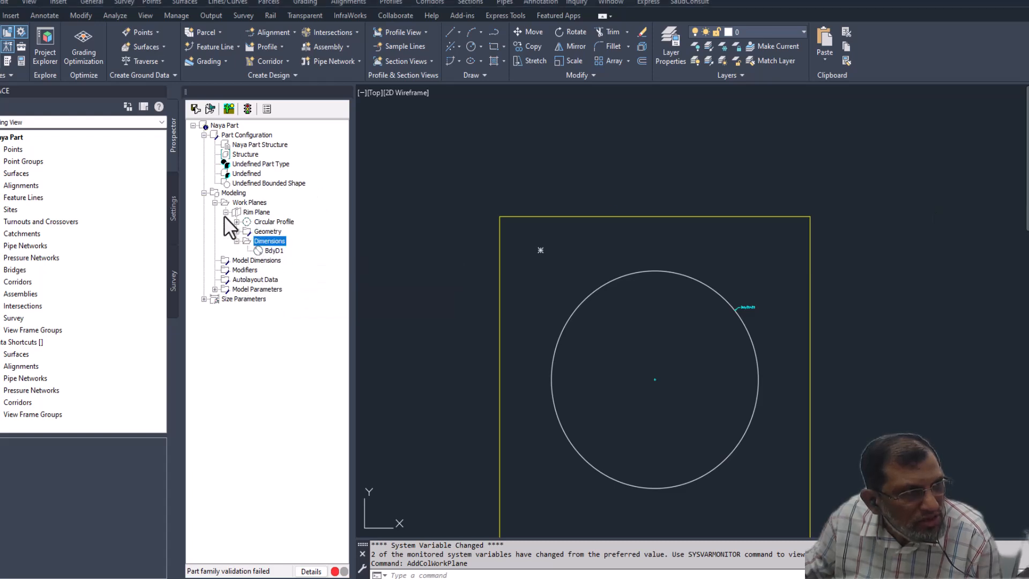
{"action": "left_click", "coordinate": [224, 213]}
{"action": "left_click", "coordinate": [217, 203]}
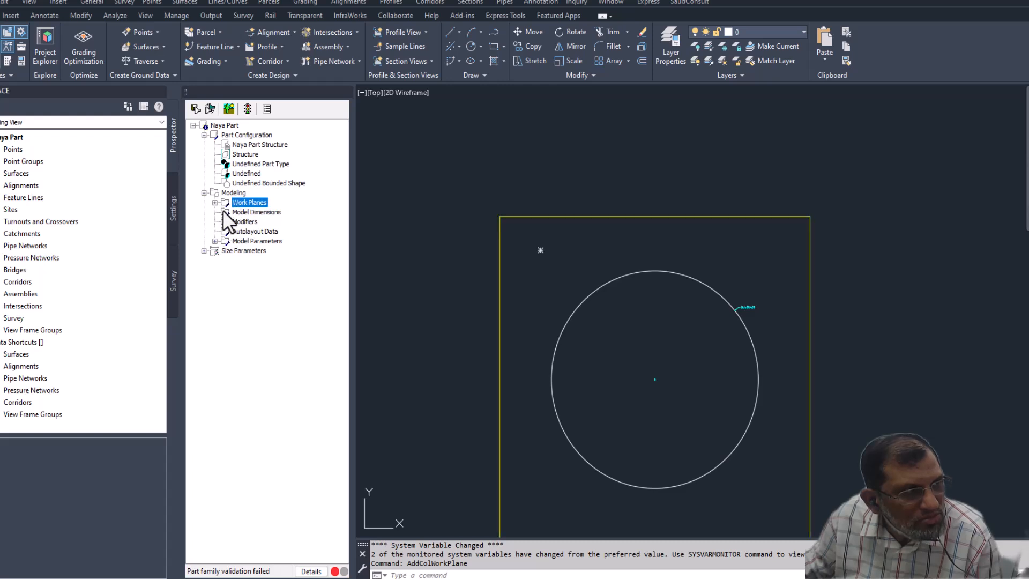
{"action": "left_click", "coordinate": [214, 203]}
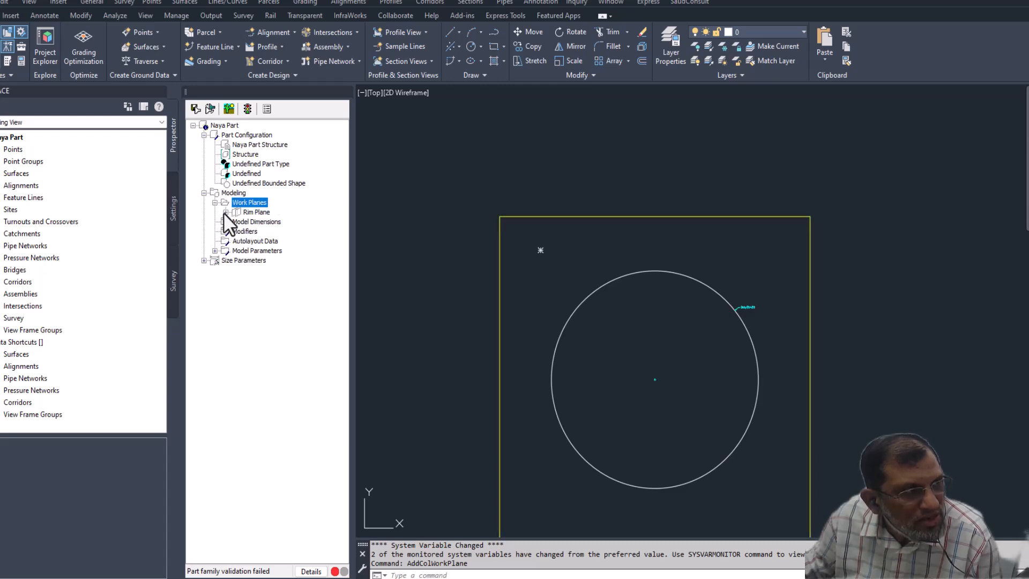
{"action": "left_click", "coordinate": [224, 212]}
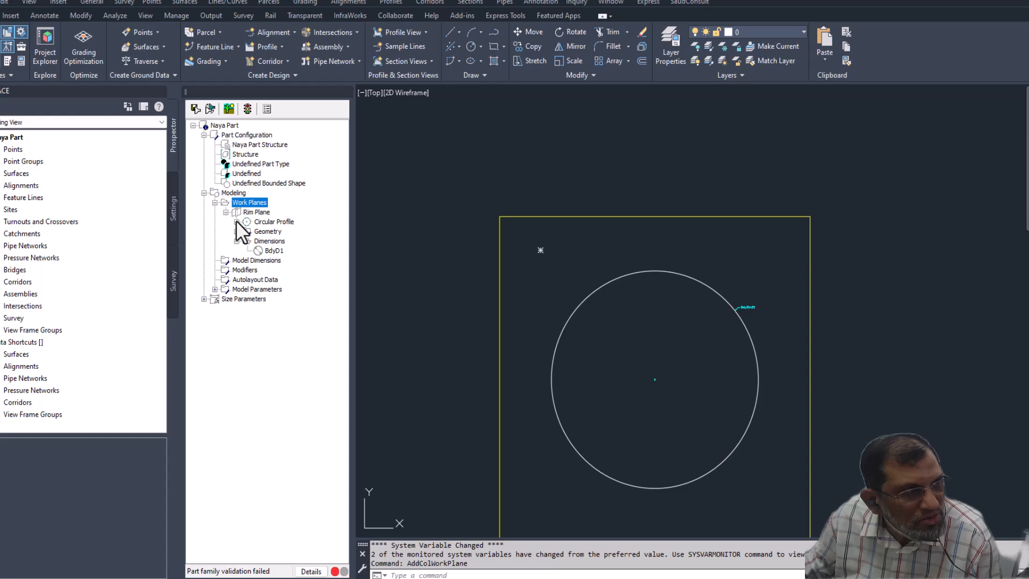
{"action": "left_click", "coordinate": [237, 222]}
{"action": "left_click", "coordinate": [236, 221]}
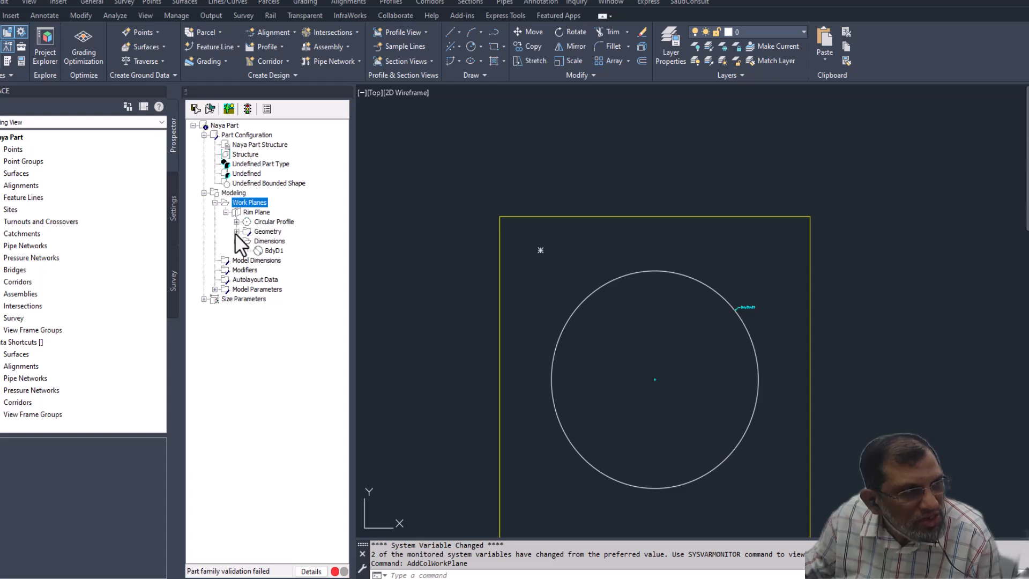
{"action": "left_click", "coordinate": [236, 231]}
{"action": "left_click", "coordinate": [236, 250]}
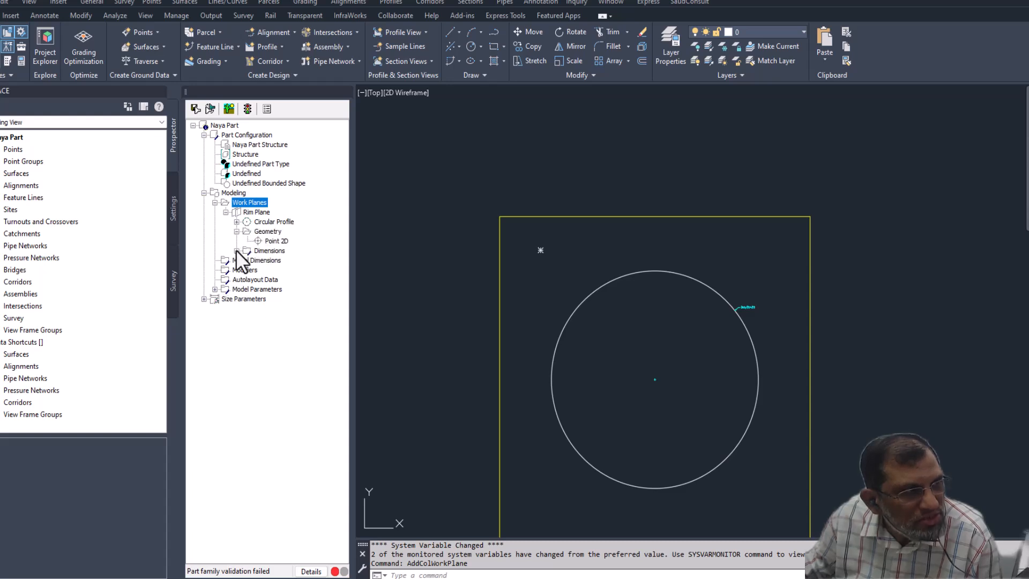
{"action": "left_click", "coordinate": [236, 250]}
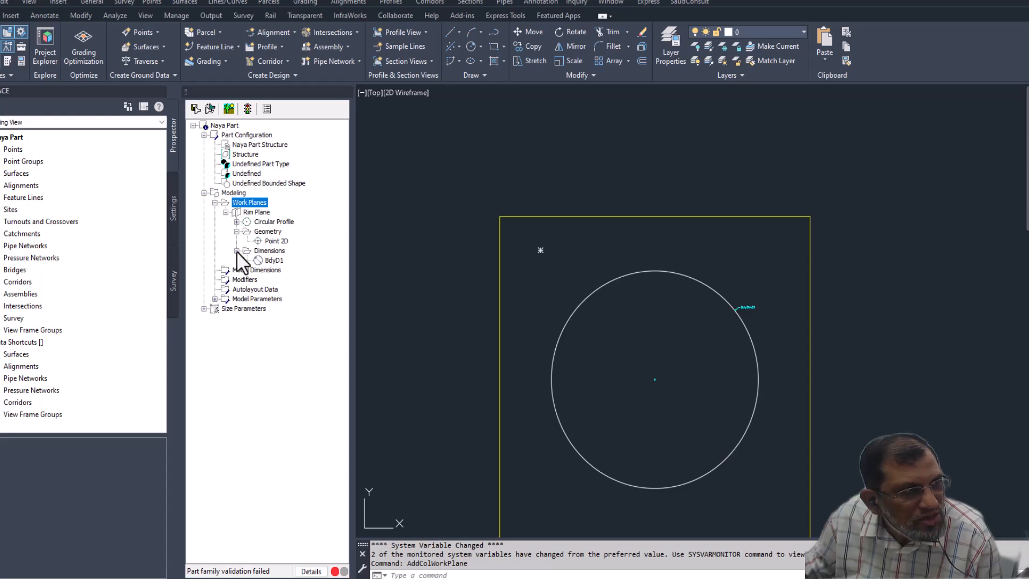
{"action": "left_click", "coordinate": [237, 250]}
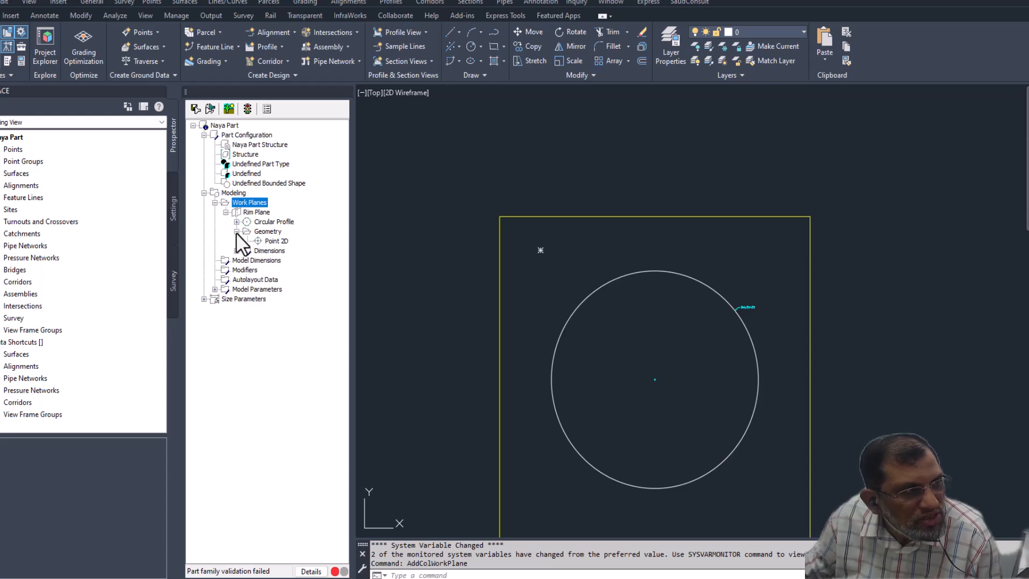
{"action": "left_click", "coordinate": [237, 231]}
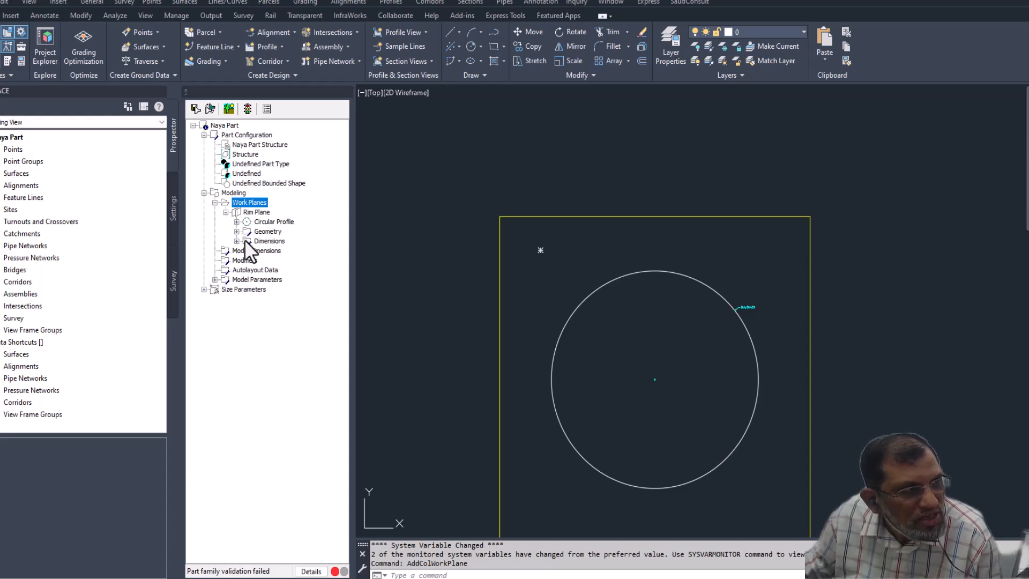
{"action": "right_click", "coordinate": [256, 212]}
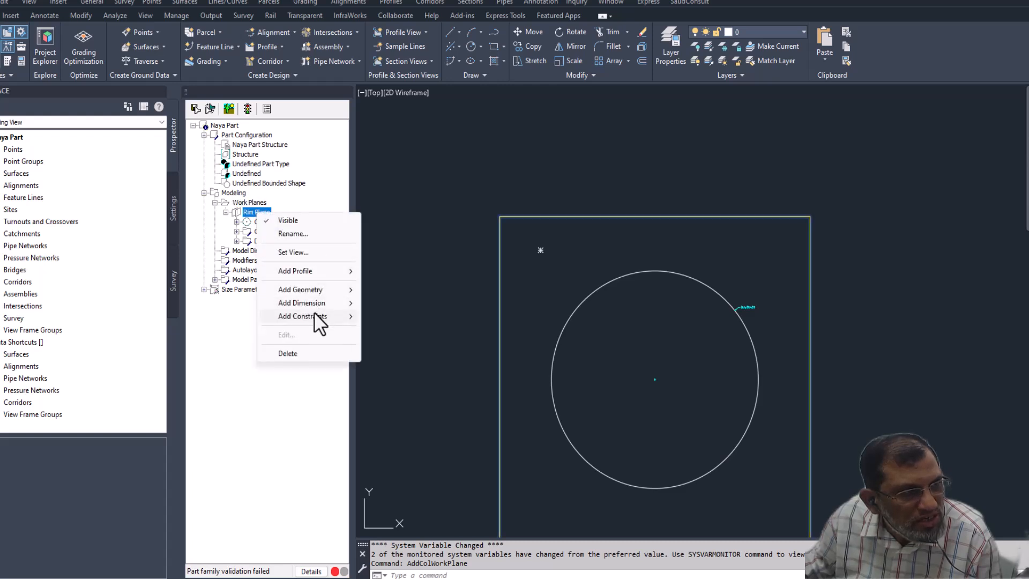
- Add a concentric constraint between the Rim Plane's circular profile and the geometry point, and check its entry under Constraints
{"action": "mouse_move", "coordinate": [314, 314]}
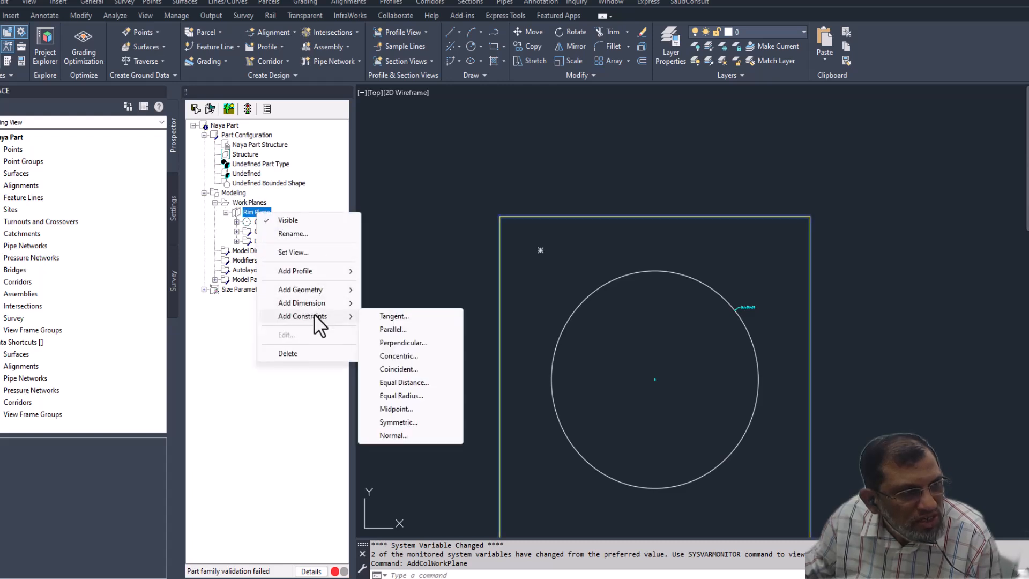
{"action": "left_click", "coordinate": [397, 356]}
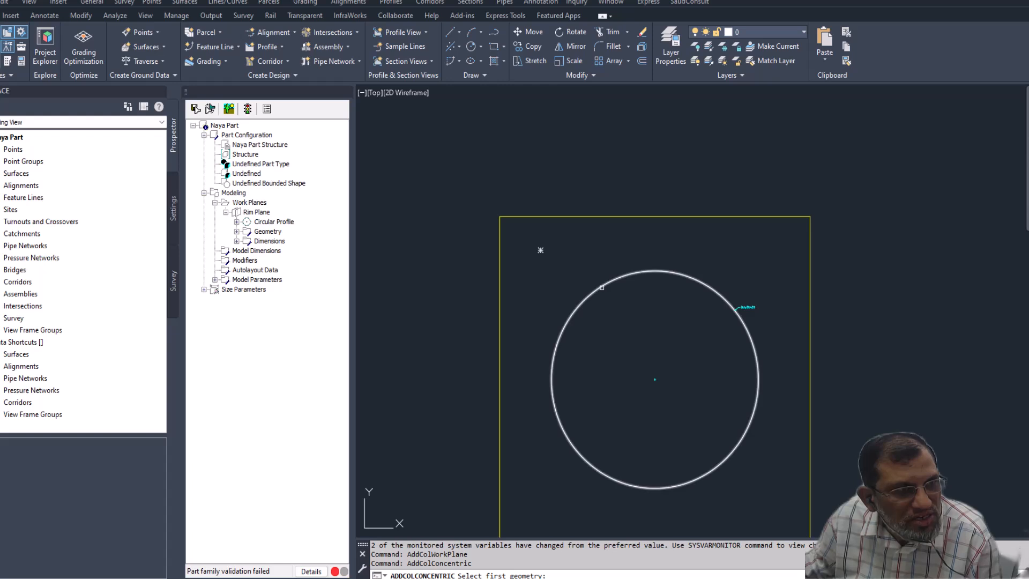
{"action": "left_click", "coordinate": [603, 288]}
{"action": "left_click", "coordinate": [540, 250]}
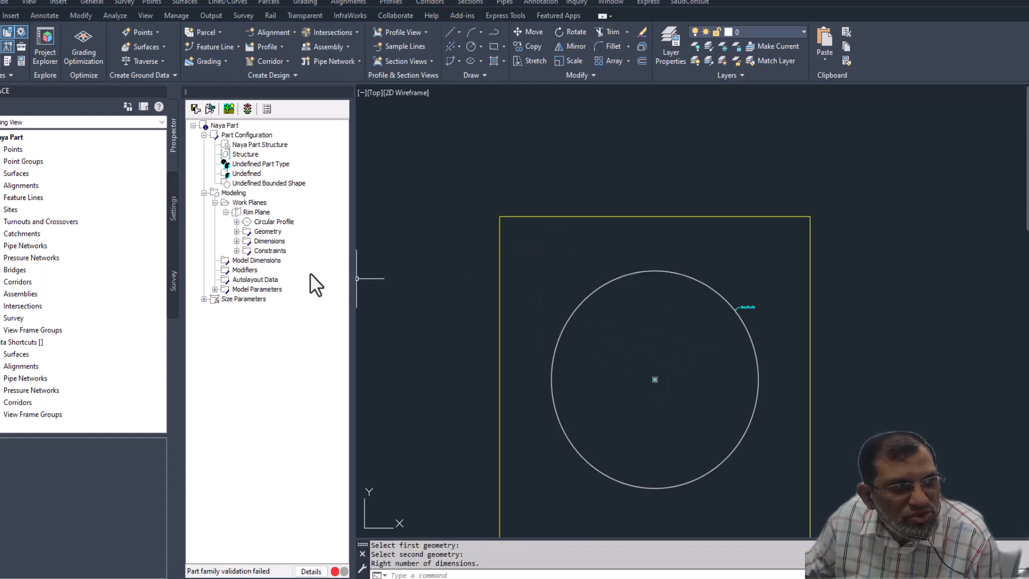
{"action": "left_click", "coordinate": [237, 251]}
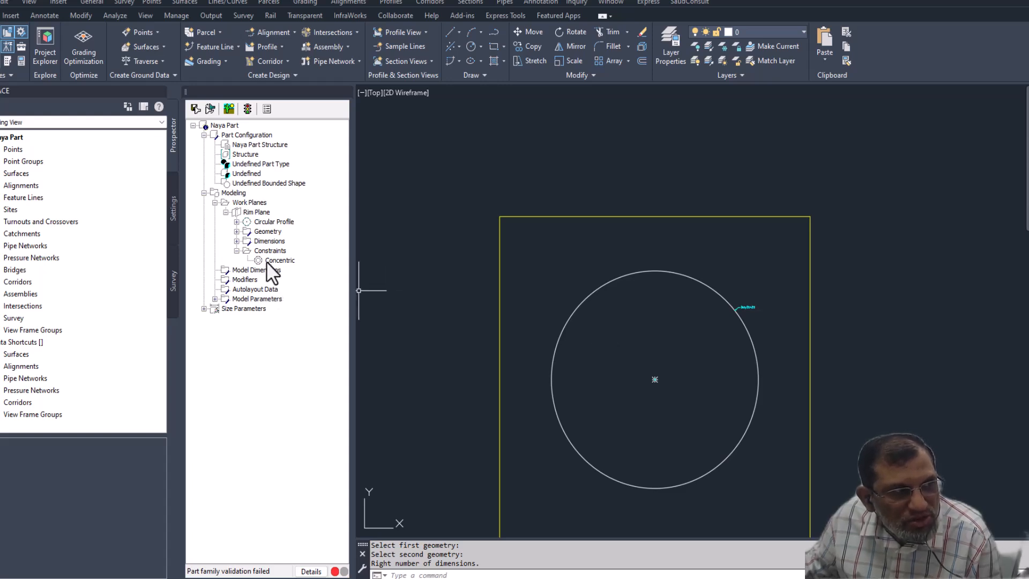
{"action": "left_click", "coordinate": [236, 251]}
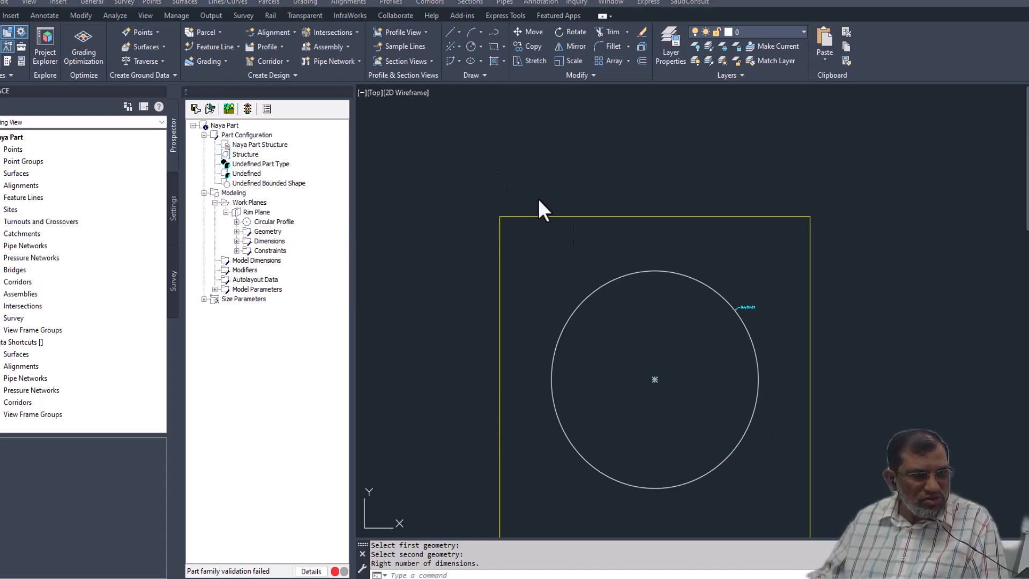
- Switch the model view of the Rim Plane to Left
{"action": "scroll", "coordinate": [667, 278], "scroll_direction": "down", "scroll_amount": 4}
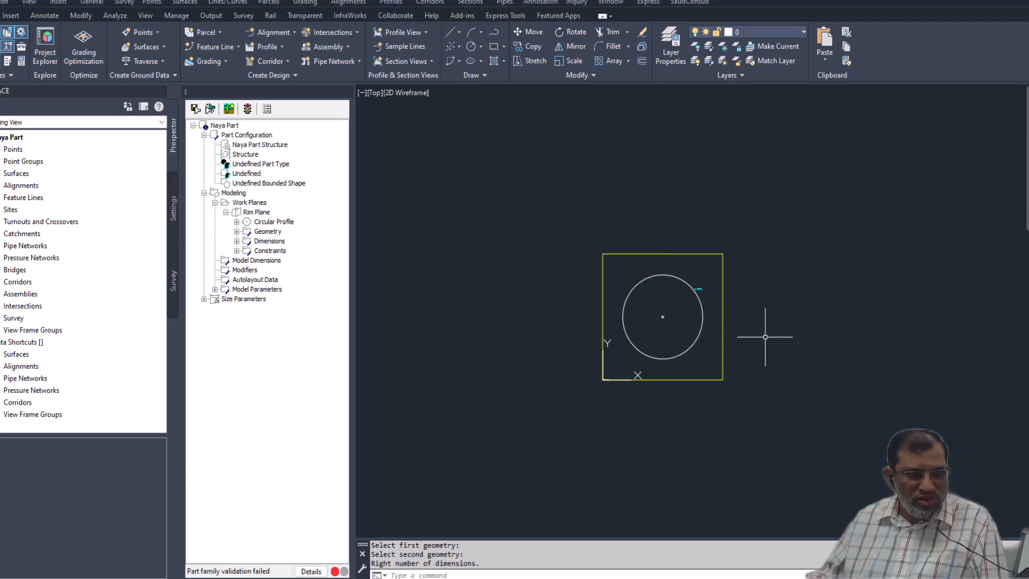
{"action": "key", "text": "Caps_Lock"}
{"action": "right_click", "coordinate": [734, 341], "text": "shift"}
{"action": "left_click", "coordinate": [743, 301]}
{"action": "key", "text": "Escape"}
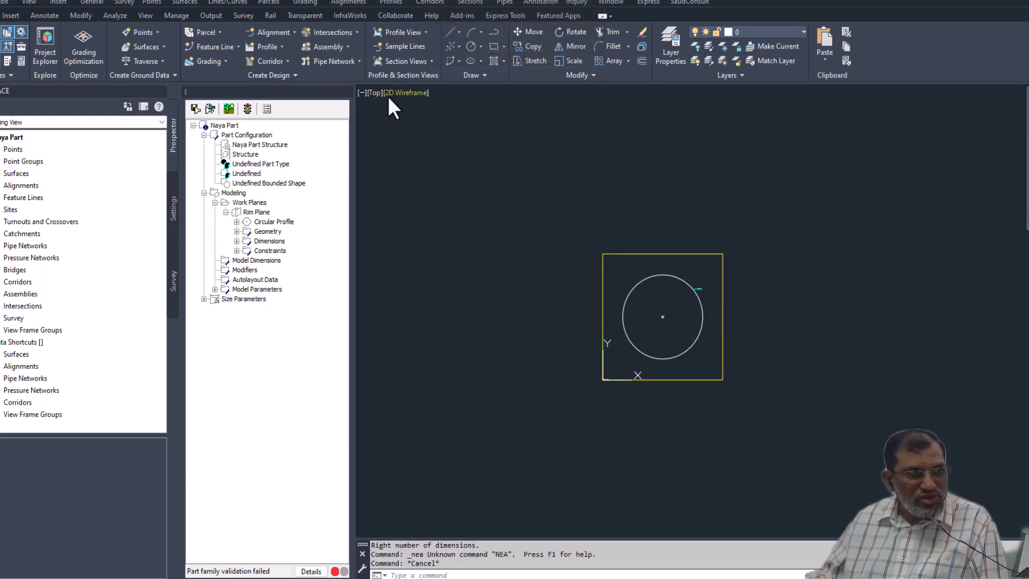
{"action": "left_click", "coordinate": [406, 92]}
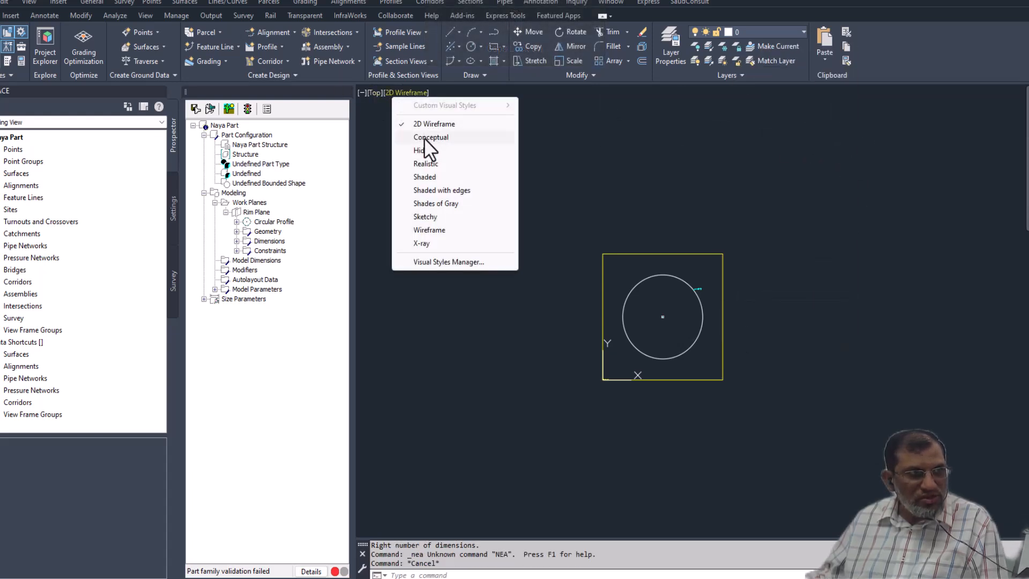
{"action": "left_click", "coordinate": [374, 96]}
{"action": "left_click", "coordinate": [374, 94]}
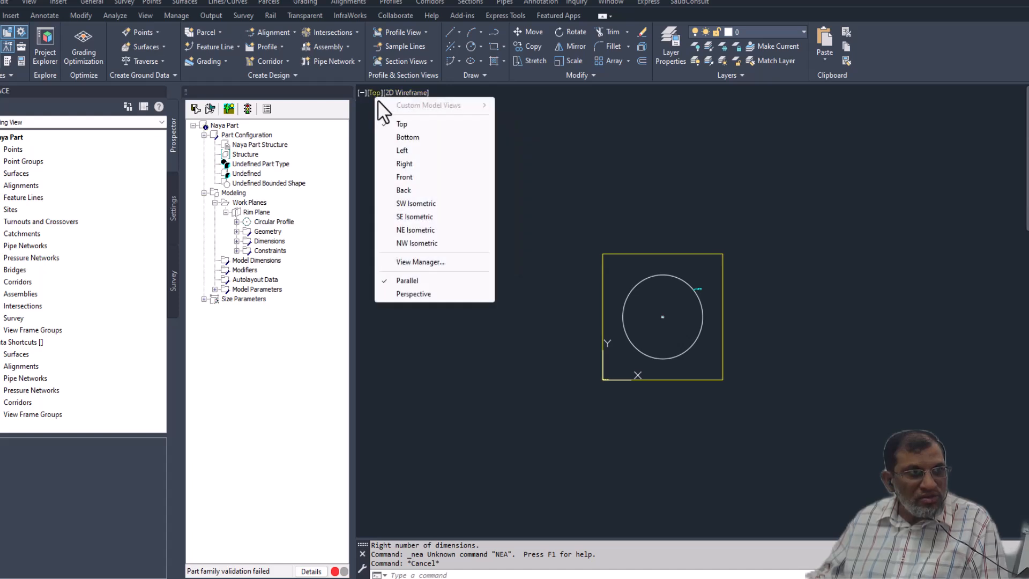
{"action": "left_click", "coordinate": [403, 150]}
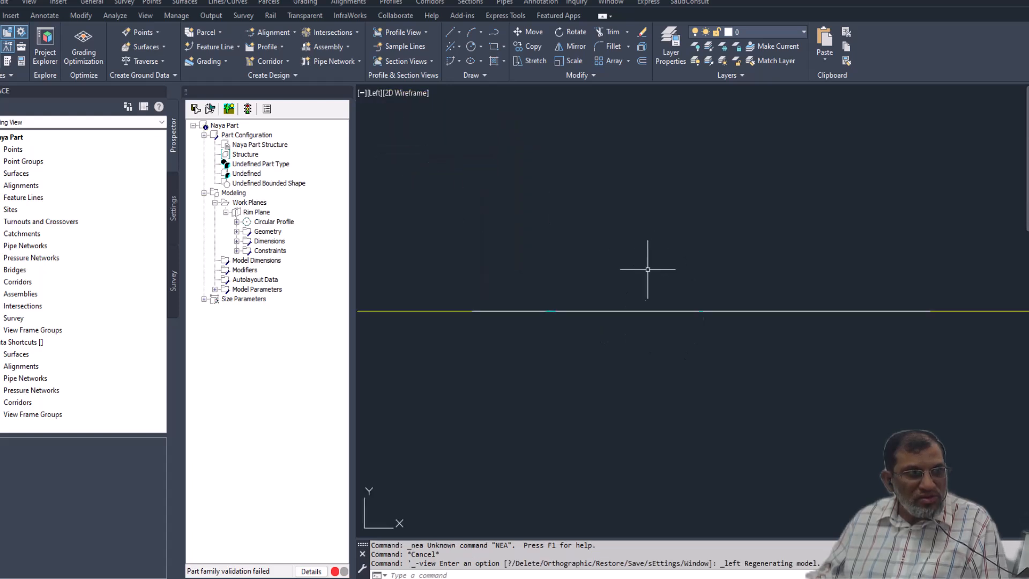
{"action": "right_click", "coordinate": [636, 309], "text": "shift"}
{"action": "key", "text": "Escape"}
{"action": "key", "text": "Escape"}
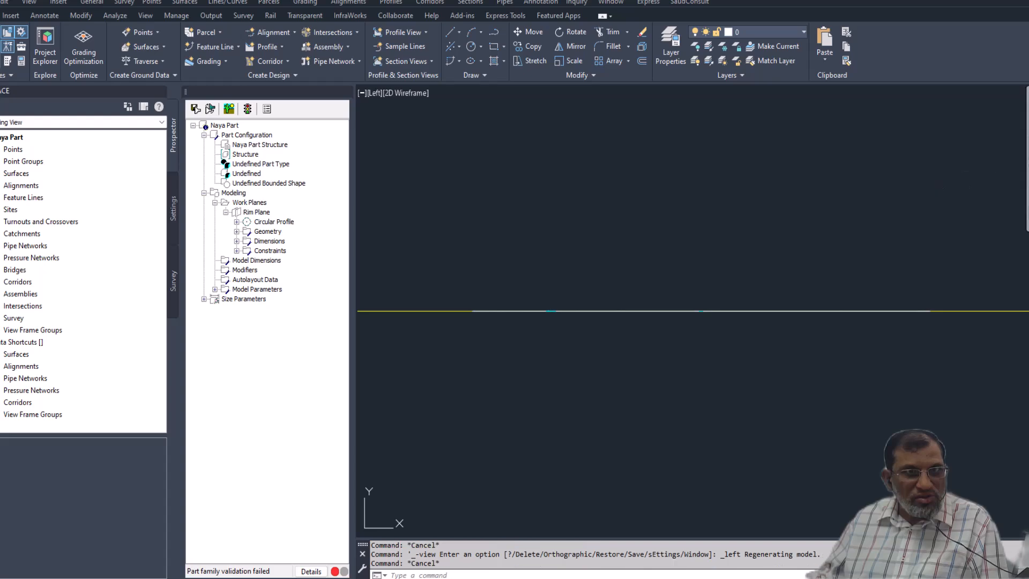
- Try several isometric and angled orientations to view the Rim Plane and its circle in 3D
{"action": "left_click", "coordinate": [1028, 111]}
{"action": "left_click", "coordinate": [978, 147]}
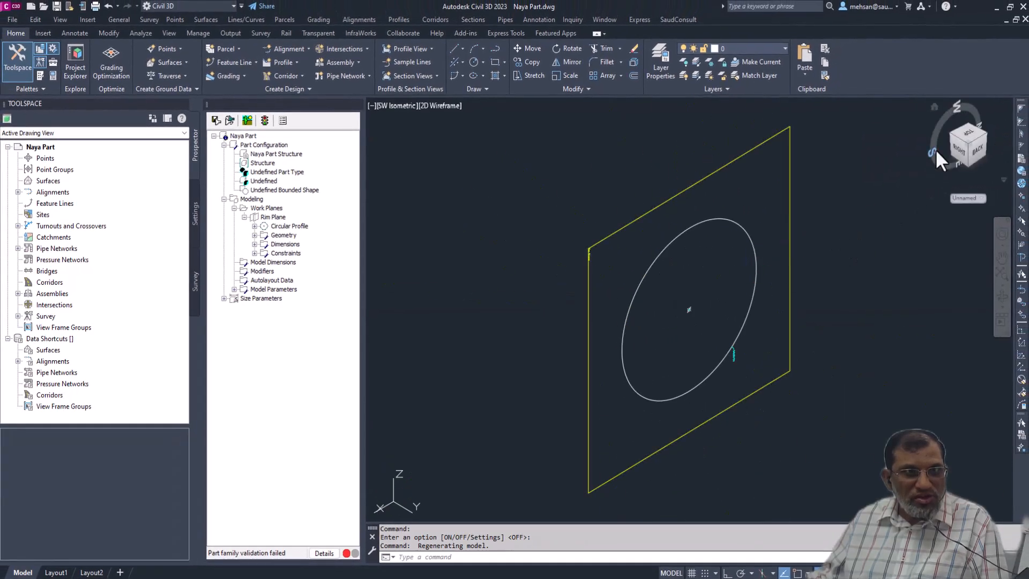
{"action": "left_click", "coordinate": [968, 128]}
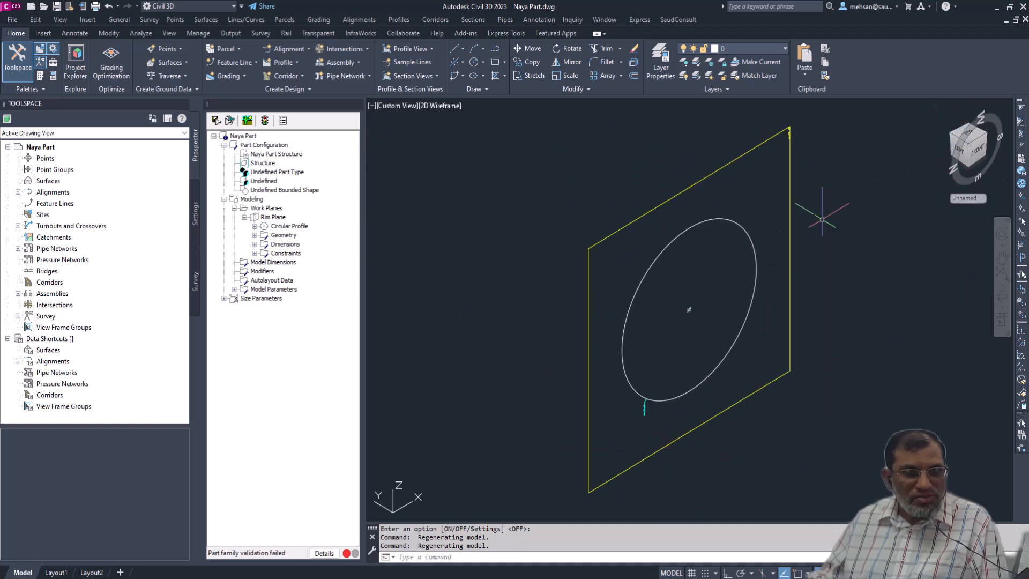
{"action": "left_click", "coordinate": [982, 138]}
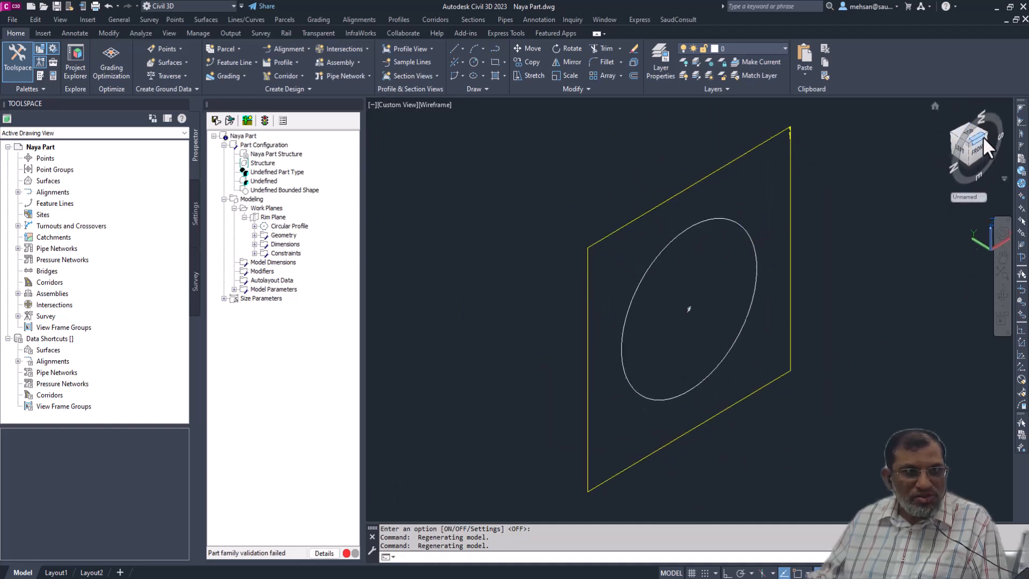
{"action": "scroll", "coordinate": [731, 333], "scroll_direction": "up", "scroll_amount": 2}
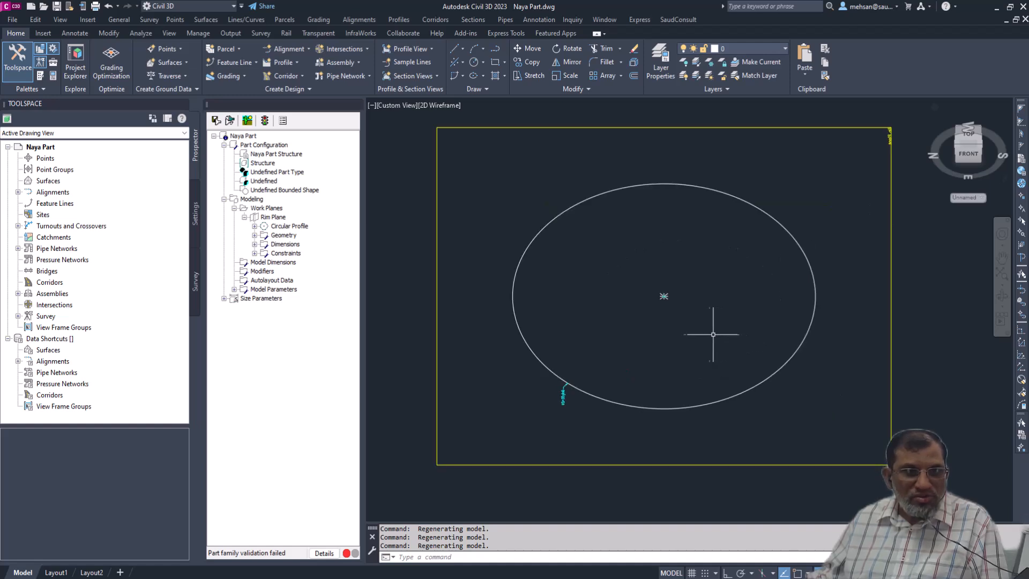
{"action": "left_click", "coordinate": [980, 144]}
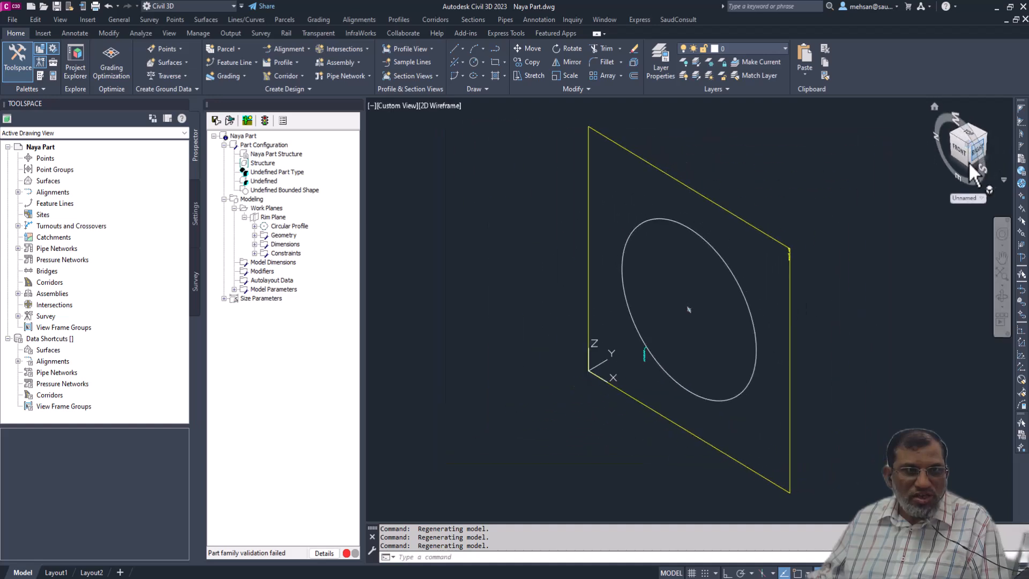
{"action": "left_click", "coordinate": [986, 134]}
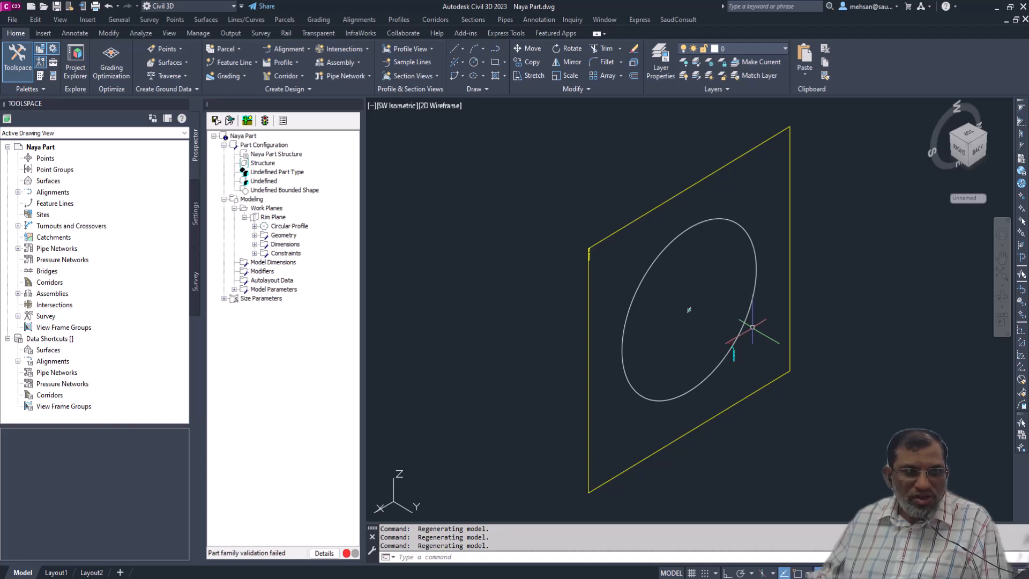
{"action": "right_click", "coordinate": [752, 324], "text": "shift"}
{"action": "key", "text": "Escape"}
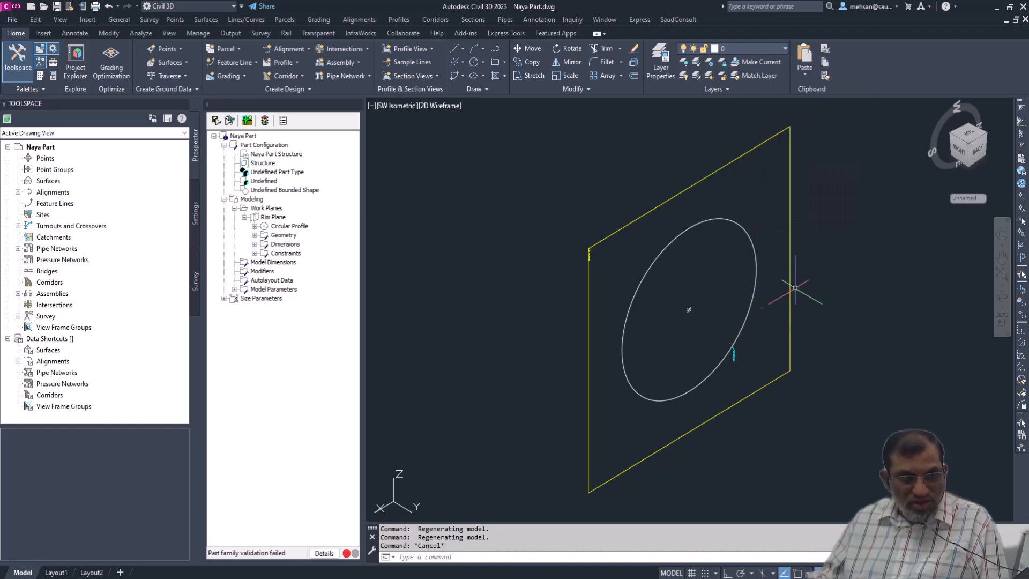
{"action": "right_click", "coordinate": [777, 332], "text": "shift"}
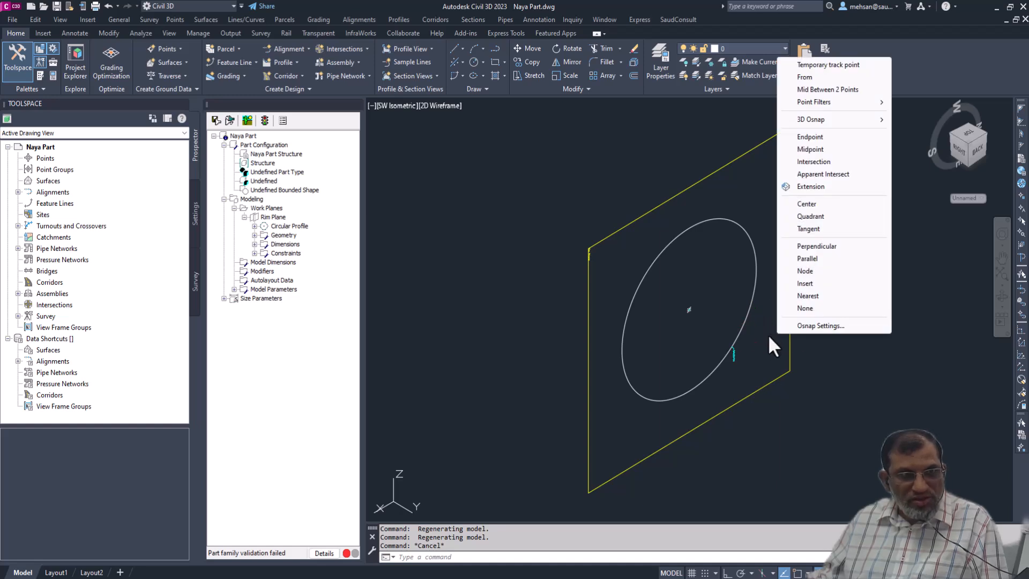
{"action": "key", "text": "Escape"}
{"action": "right_click", "coordinate": [749, 352], "text": "shift"}
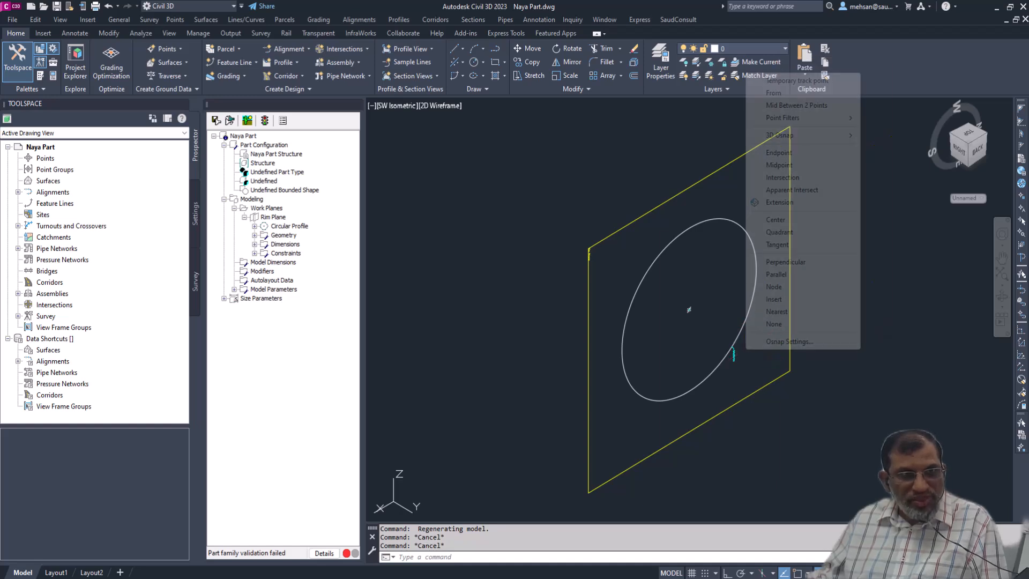
{"action": "left_click", "coordinate": [749, 352]}
{"action": "key", "text": "Escape"}
{"action": "key", "text": "Escape"}
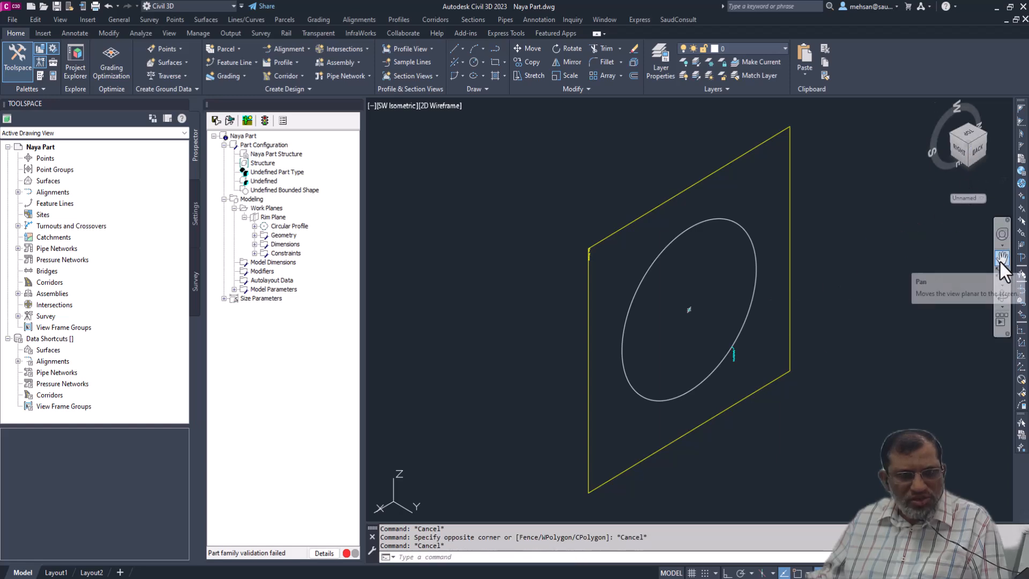
- Orbit freely around the Rim Plane and try further angled and edge-on views of it
{"action": "left_click", "coordinate": [1001, 296]}
{"action": "left_click_drag", "start_coordinate": [740, 313], "coordinate": [772, 185]}
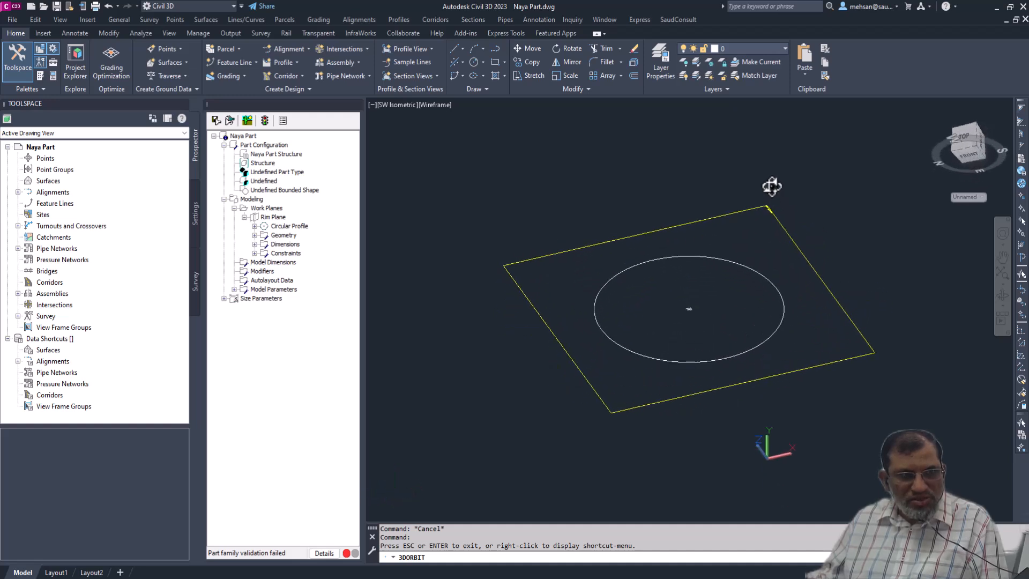
{"action": "left_click_drag", "start_coordinate": [714, 289], "coordinate": [684, 206]}
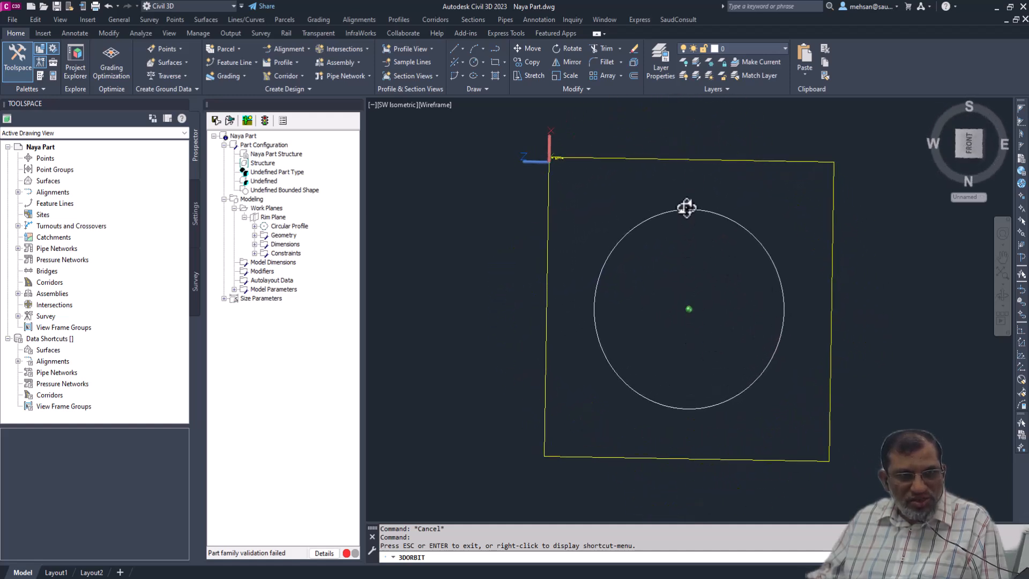
{"action": "left_click", "coordinate": [1001, 296]}
{"action": "left_click_drag", "start_coordinate": [725, 368], "coordinate": [744, 278]}
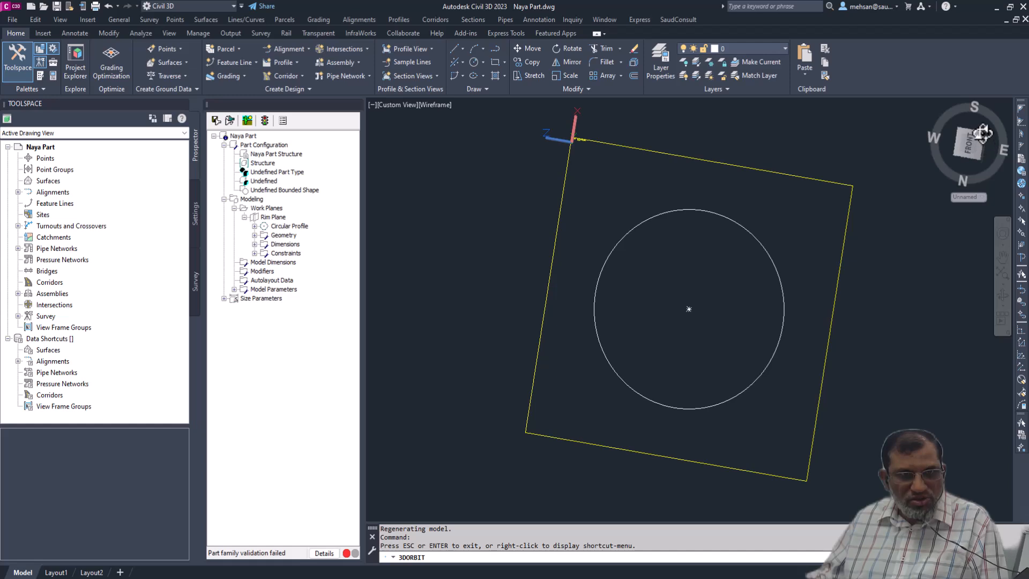
{"action": "key", "text": "Escape"}
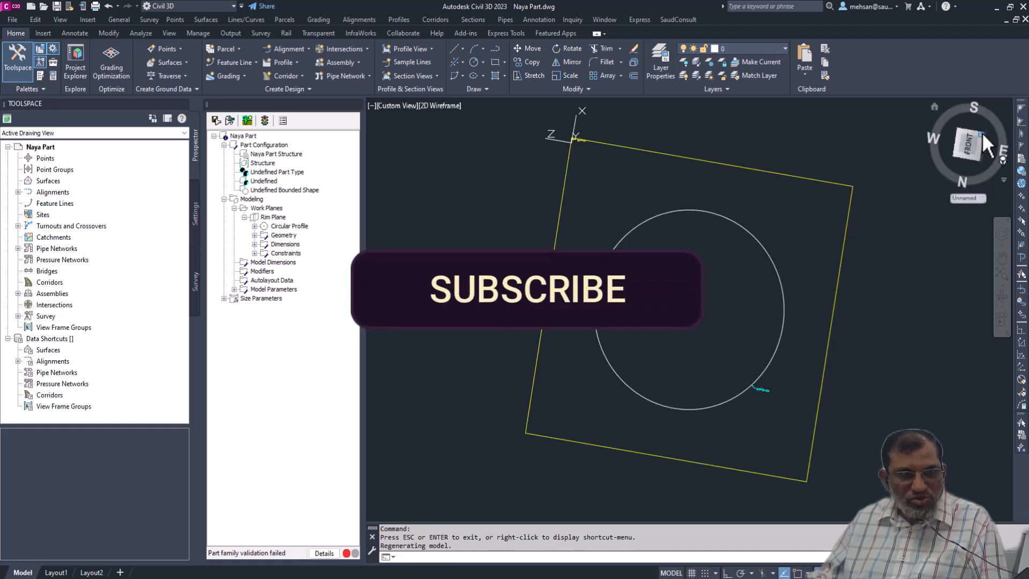
{"action": "left_click", "coordinate": [982, 133]}
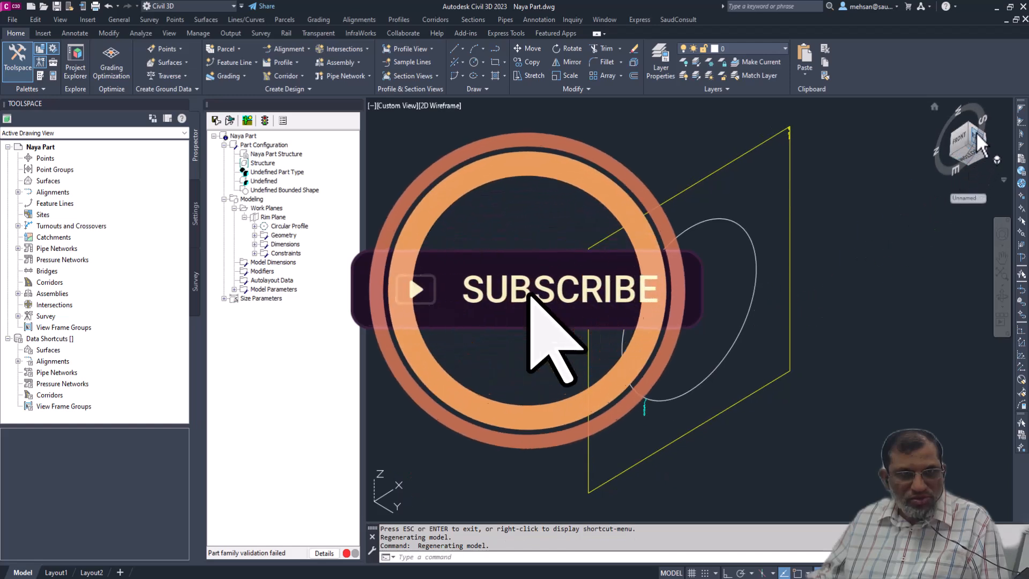
{"action": "left_click", "coordinate": [969, 121]}
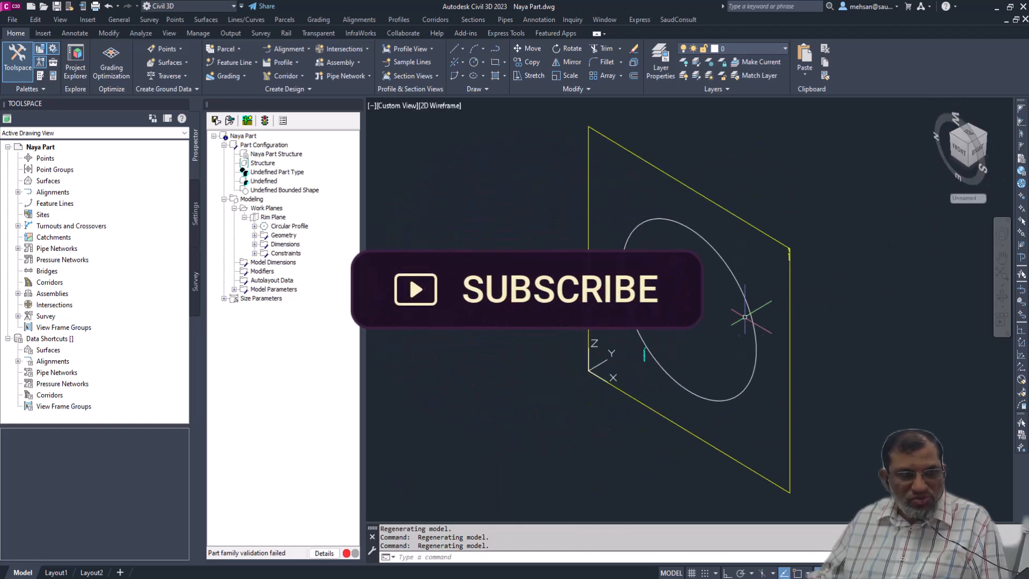
{"action": "left_click", "coordinate": [970, 140]}
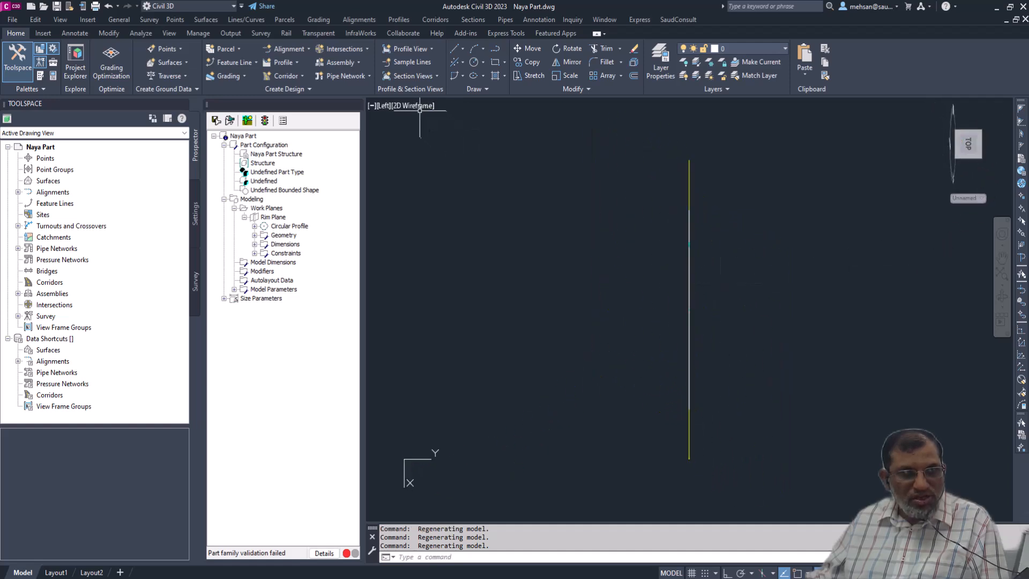
- Reset the Rim Plane to the Top view and set it to the NW Isometric view
{"action": "left_click", "coordinate": [383, 106]}
{"action": "left_click", "coordinate": [408, 135]}
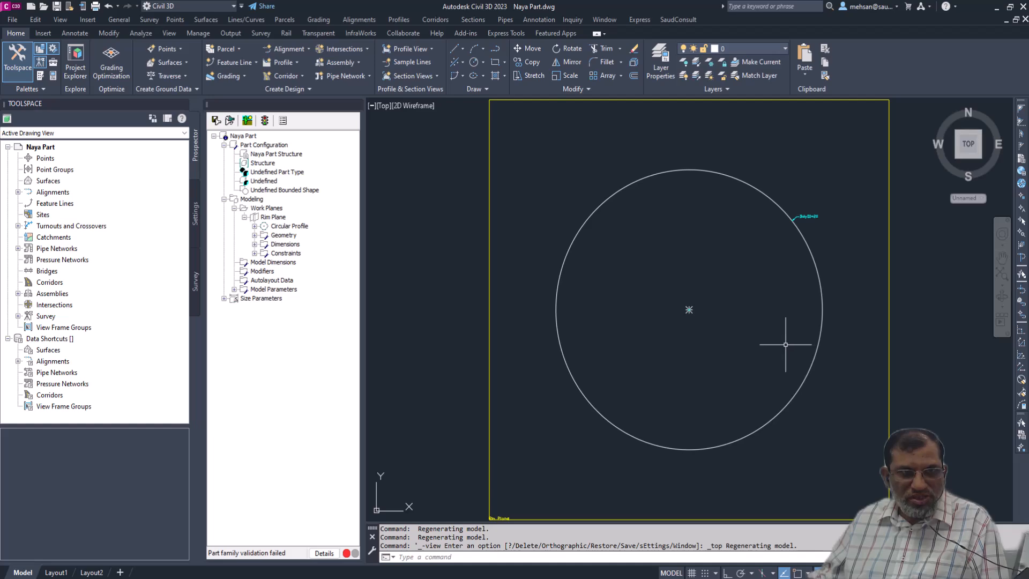
{"action": "left_click", "coordinate": [980, 131]}
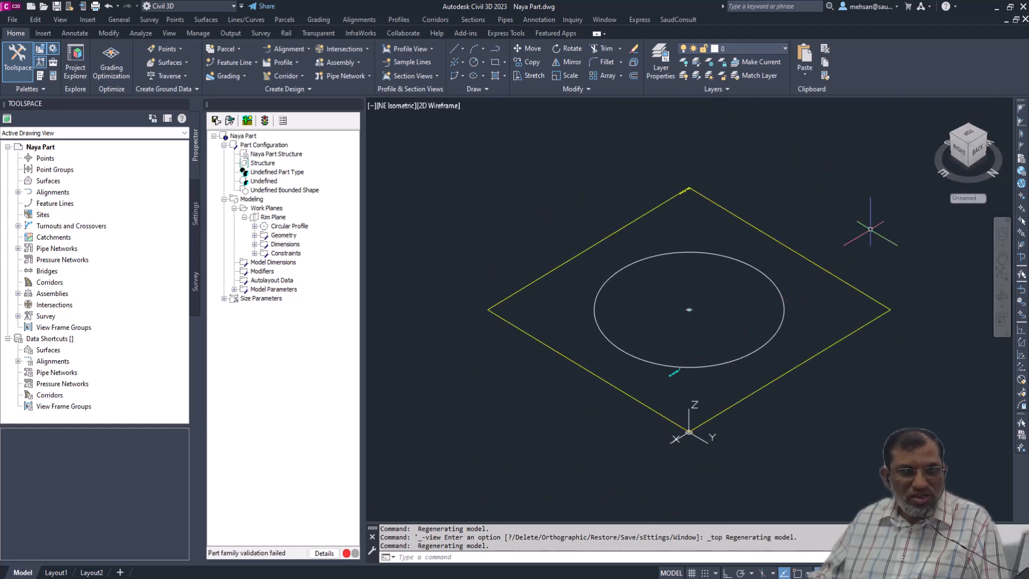
{"action": "left_click", "coordinate": [396, 106]}
{"action": "left_click", "coordinate": [418, 135]}
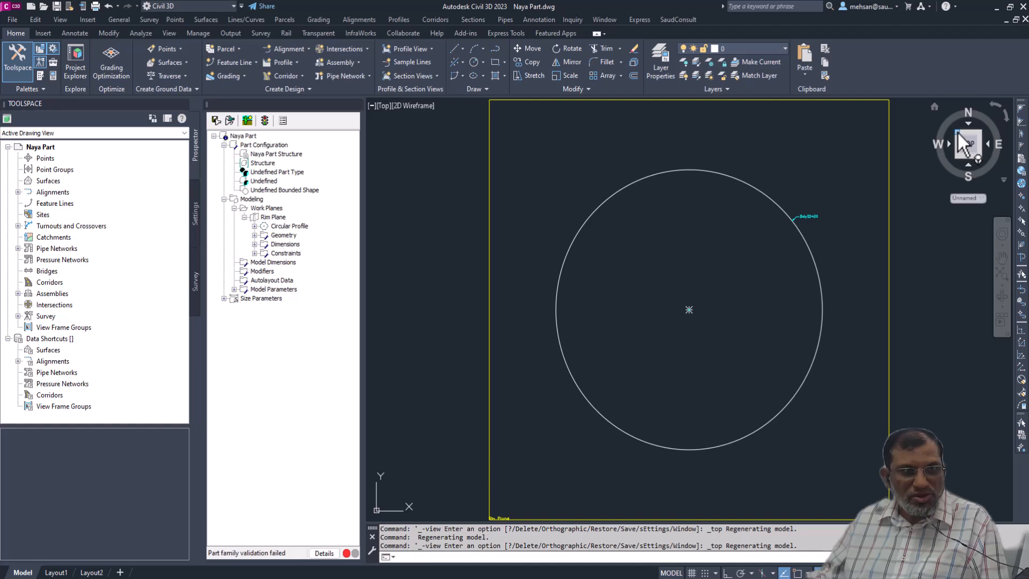
{"action": "left_click", "coordinate": [954, 134]}
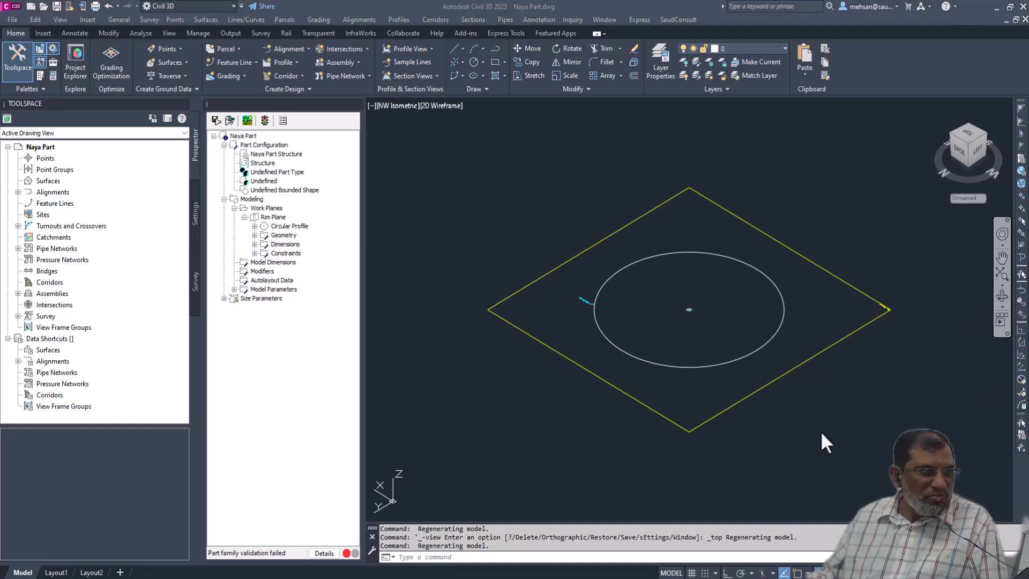
- Add an extrusion modifier to the circular profile with Blind termination, a distance of 10 and Flip enabled
{"action": "right_click", "coordinate": [261, 271]}
{"action": "right_click", "coordinate": [261, 272]}
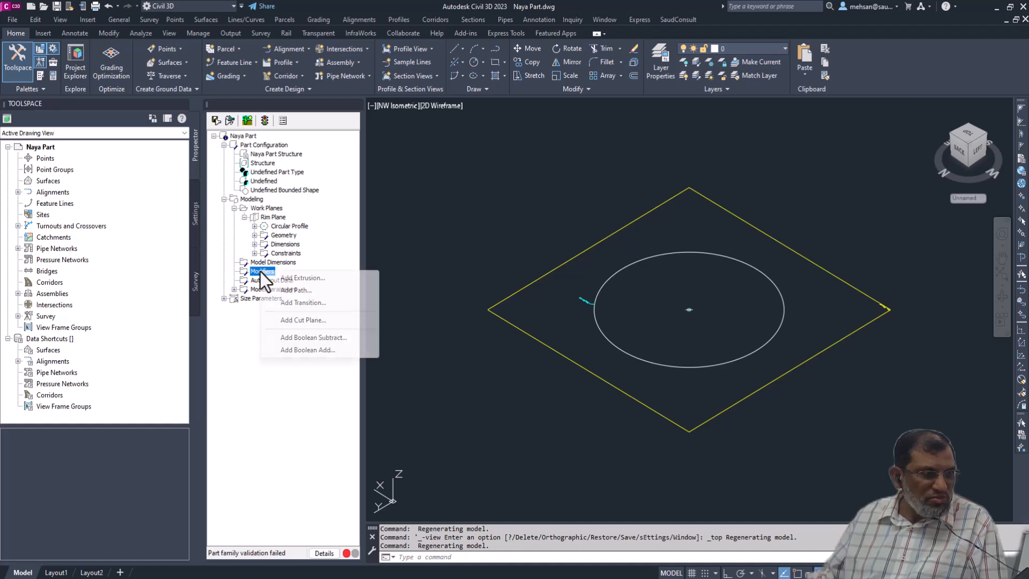
{"action": "left_click", "coordinate": [301, 278]}
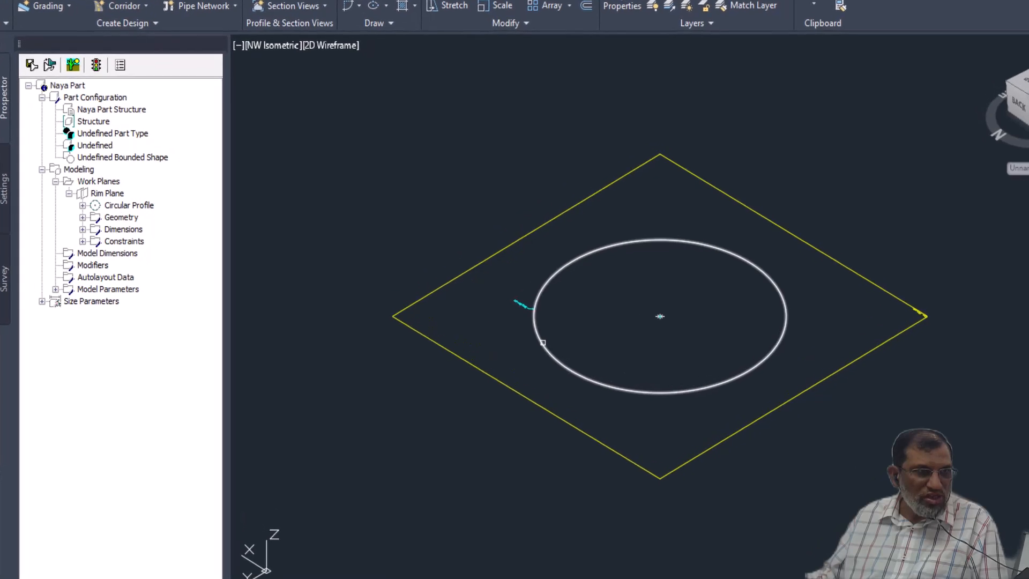
{"action": "left_click", "coordinate": [543, 343]}
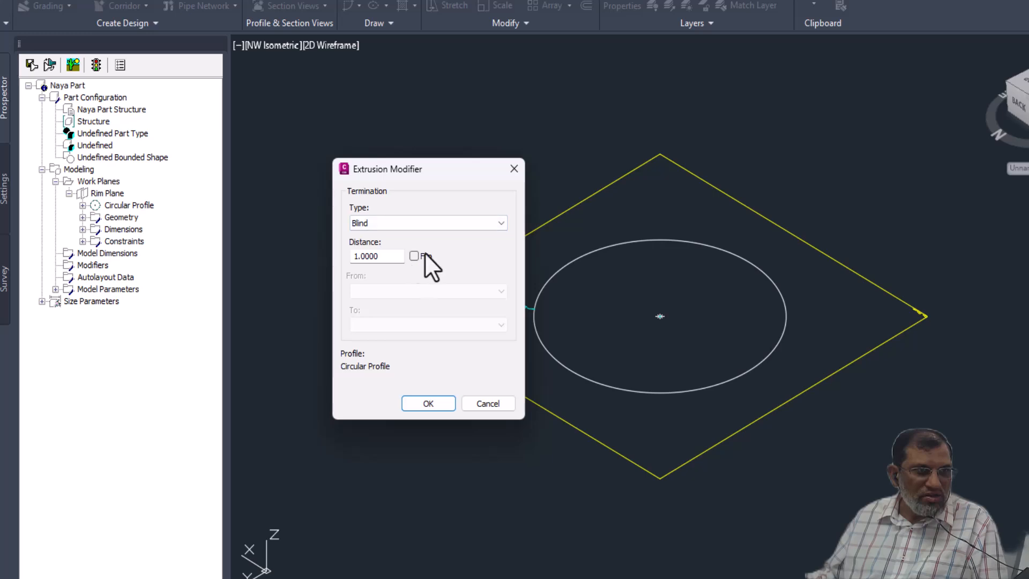
{"action": "left_click", "coordinate": [497, 223]}
{"action": "left_click", "coordinate": [371, 239]}
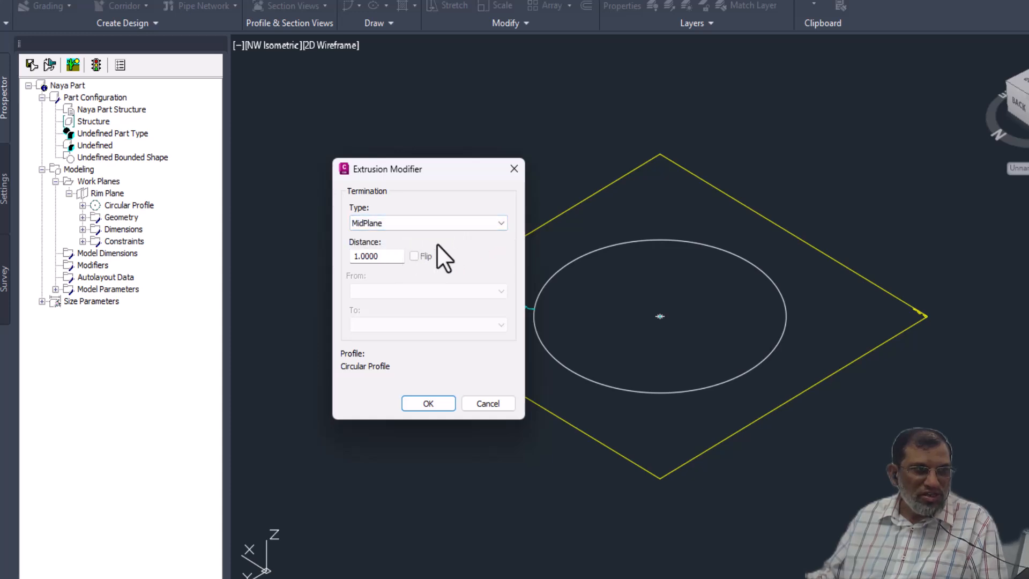
{"action": "left_click", "coordinate": [439, 226]}
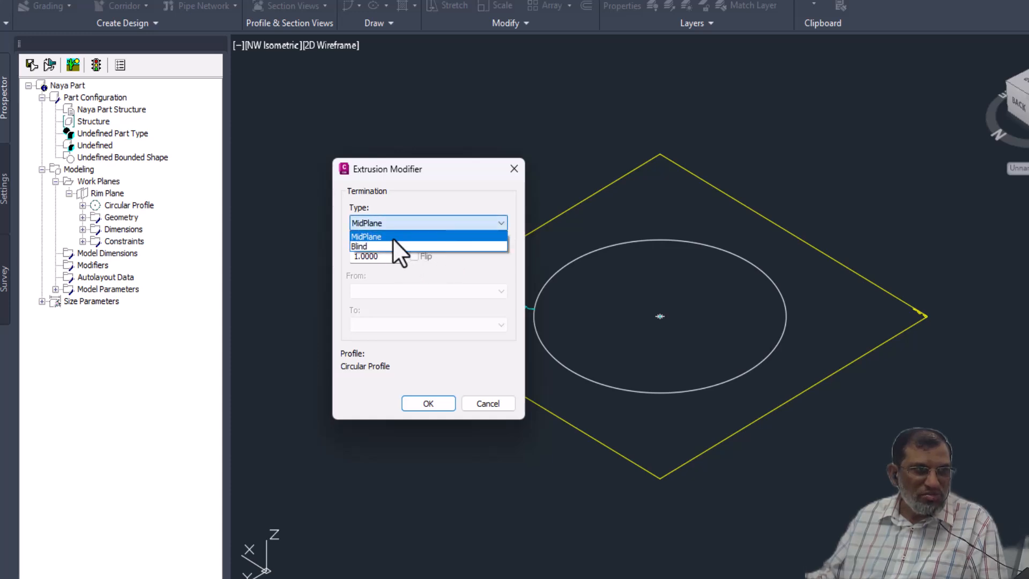
{"action": "left_click", "coordinate": [363, 246]}
{"action": "left_click_drag", "start_coordinate": [377, 256], "coordinate": [342, 258]}
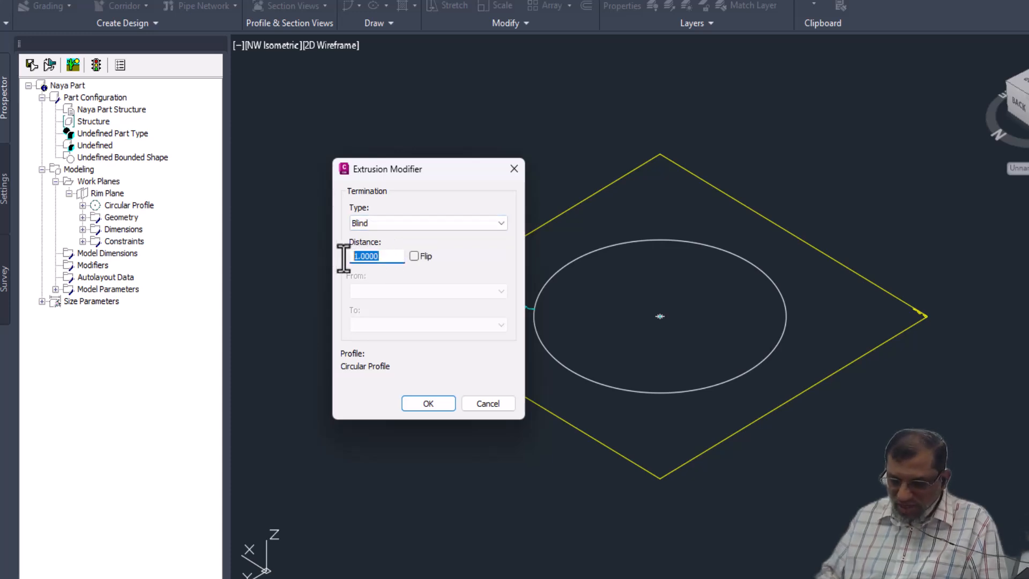
{"action": "type", "text": "10"}
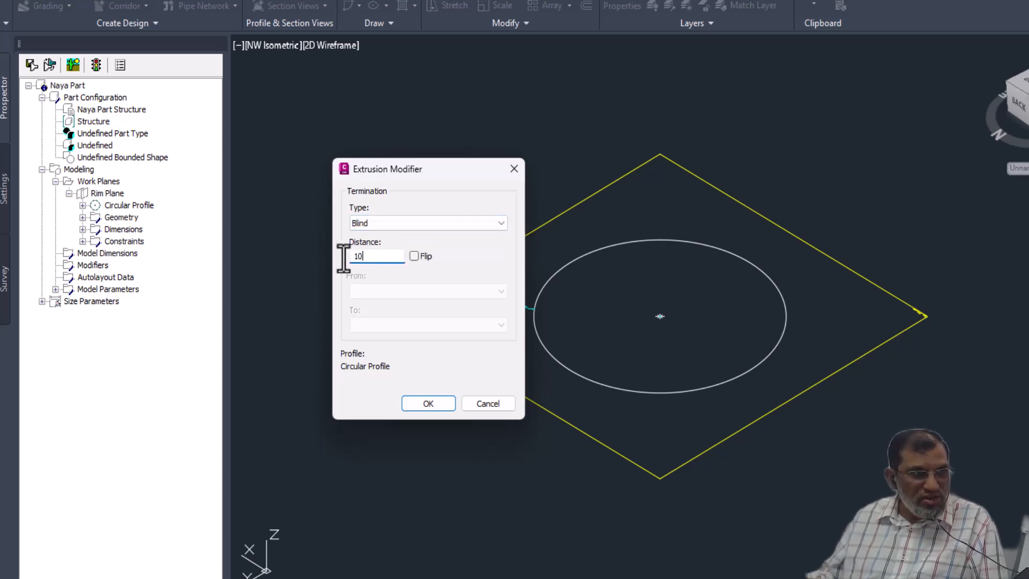
{"action": "left_click", "coordinate": [414, 256]}
{"action": "left_click", "coordinate": [426, 403]}
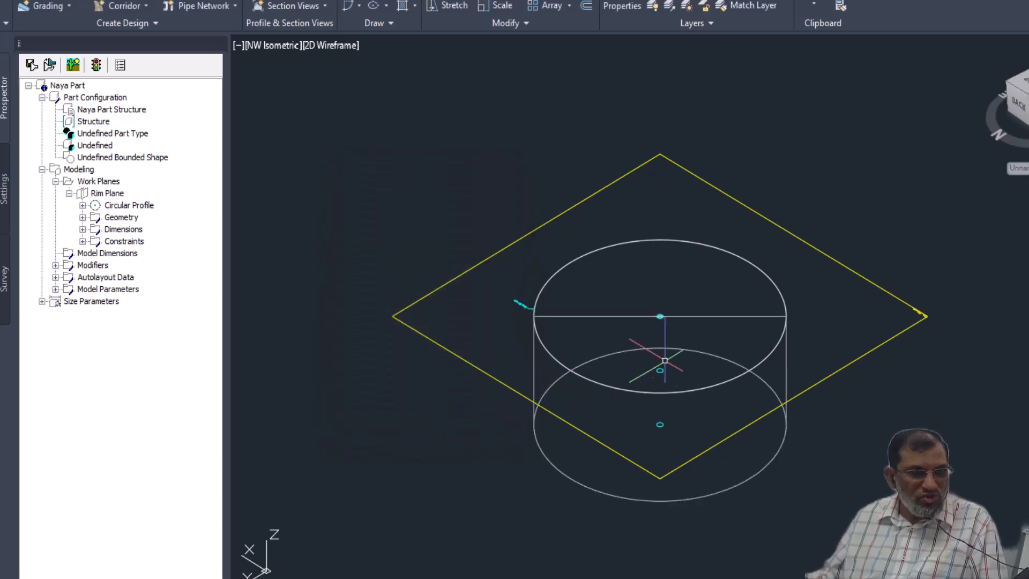
- Orbit around the extruded cylinder to examine its shape and position relative to the Rim Plane in 3D
{"action": "right_click", "coordinate": [731, 397], "text": "shift"}
{"action": "left_click", "coordinate": [668, 335]}
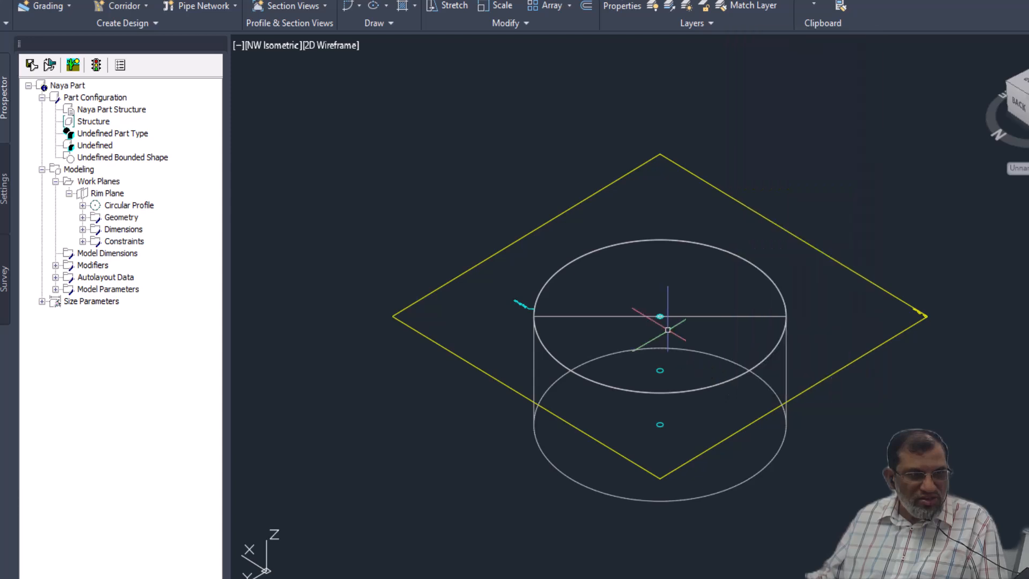
{"action": "right_click", "coordinate": [710, 333], "text": "shift"}
{"action": "left_click", "coordinate": [700, 324]}
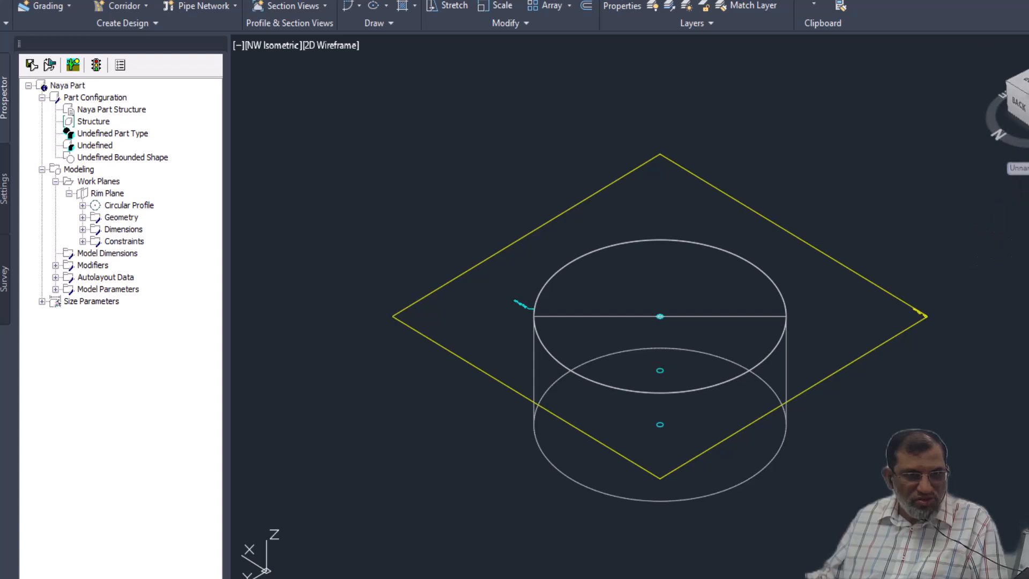
{"action": "left_click", "coordinate": [1028, 301]}
{"action": "left_click_drag", "start_coordinate": [885, 349], "coordinate": [798, 289]}
{"action": "middle_click_drag", "start_coordinate": [707, 310], "coordinate": [535, 278], "text": "shift"}
{"action": "middle_click_drag", "start_coordinate": [601, 321], "coordinate": [667, 203], "text": "shift"}
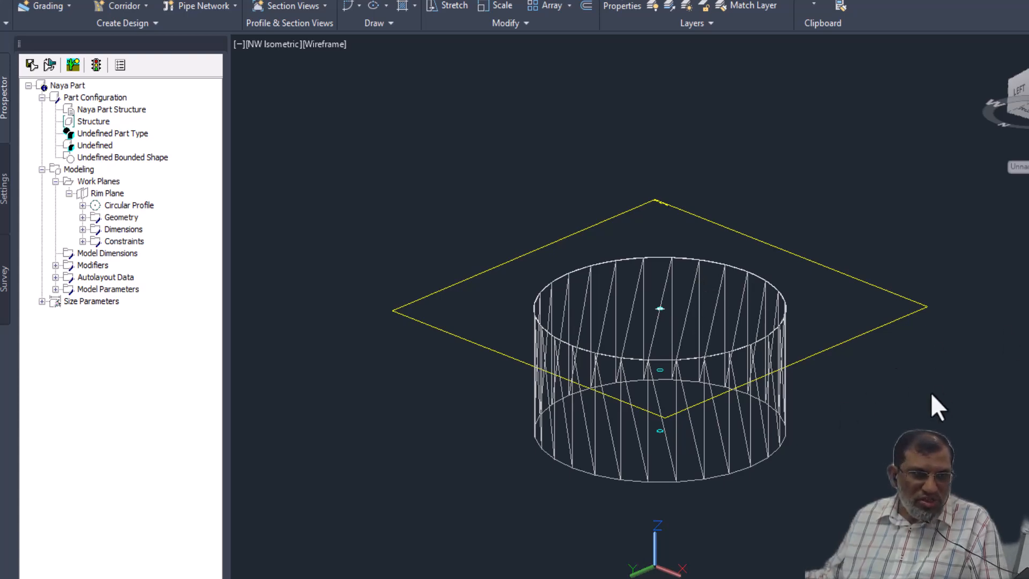
{"action": "scroll", "coordinate": [669, 374], "scroll_direction": "up", "scroll_amount": 3}
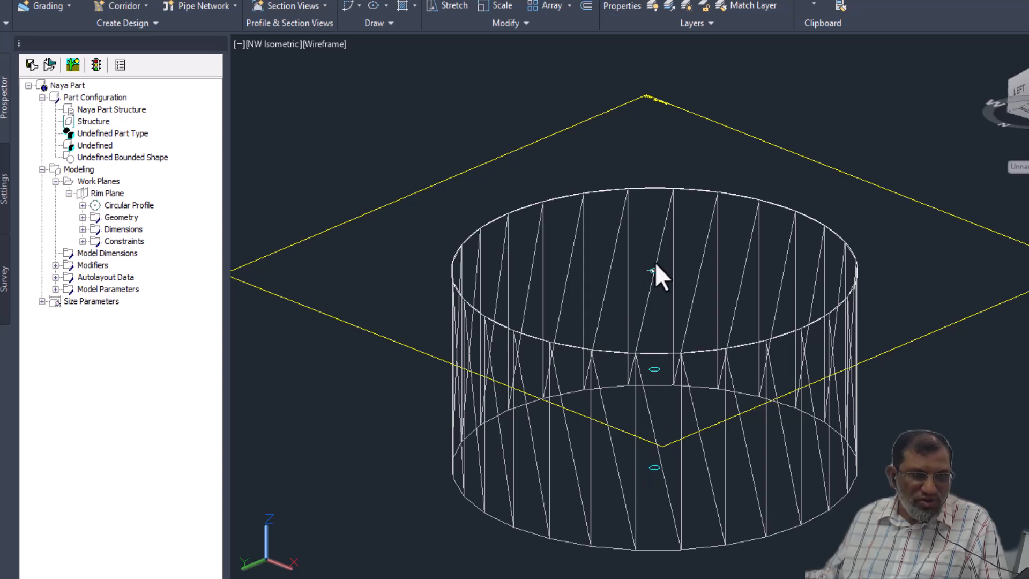
- Expand the Autolayout Data and examine its Layout Data entry alongside the model
{"action": "left_click", "coordinate": [55, 278]}
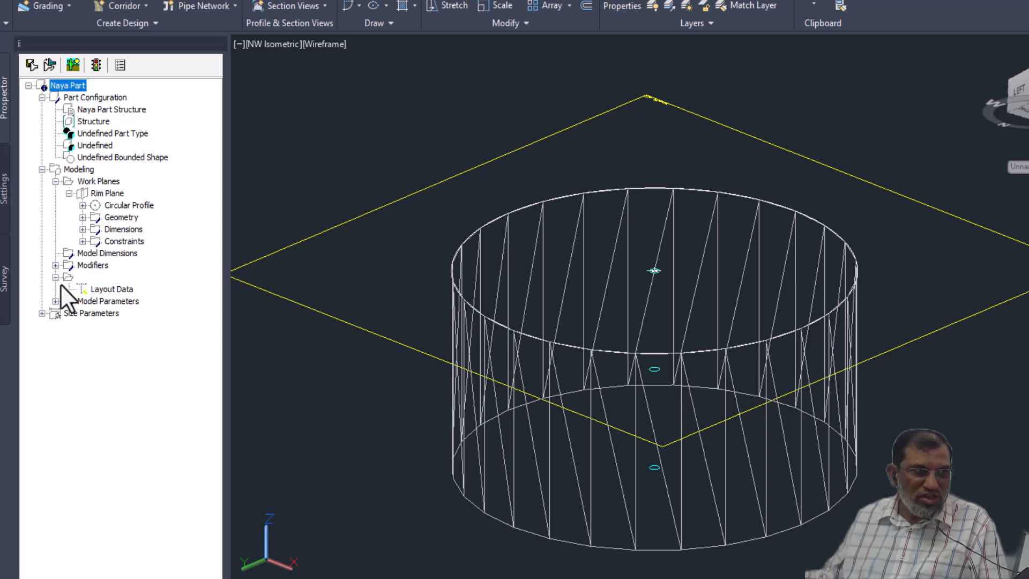
{"action": "left_click", "coordinate": [97, 289]}
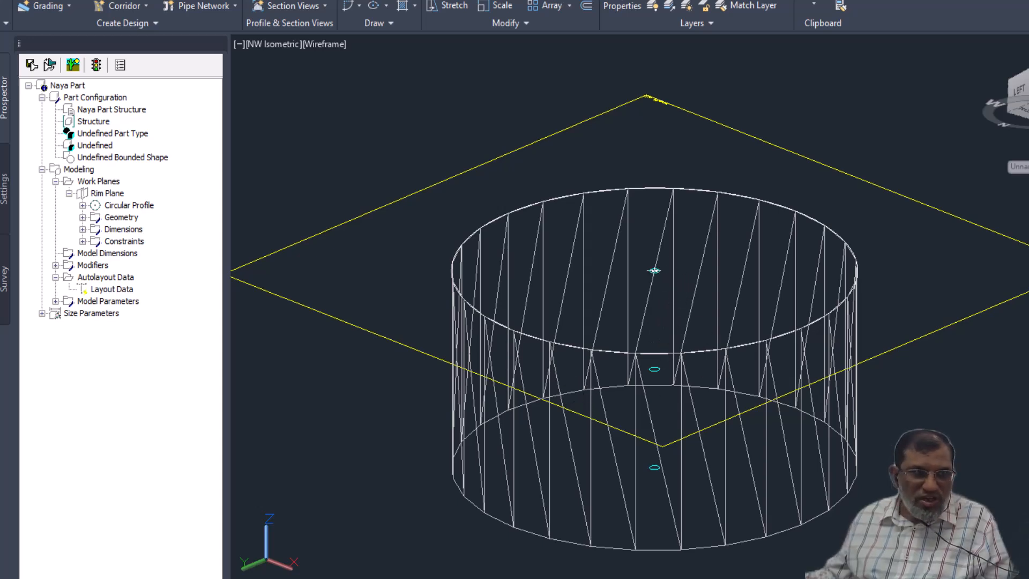
{"action": "scroll", "coordinate": [673, 392], "scroll_direction": "down", "scroll_amount": 5}
{"action": "scroll", "coordinate": [661, 491], "scroll_direction": "up", "scroll_amount": 2}
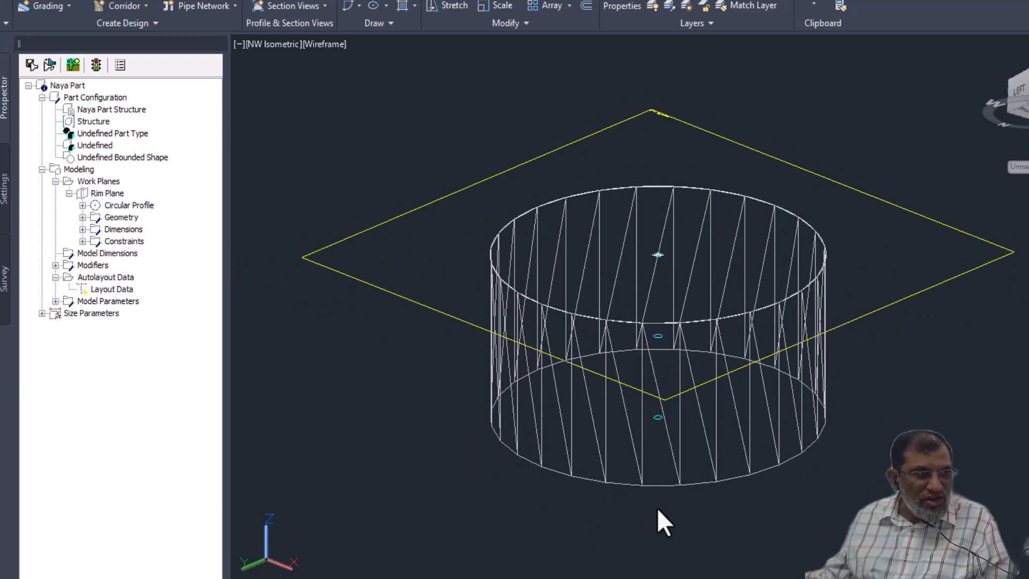
{"action": "right_click", "coordinate": [104, 182]}
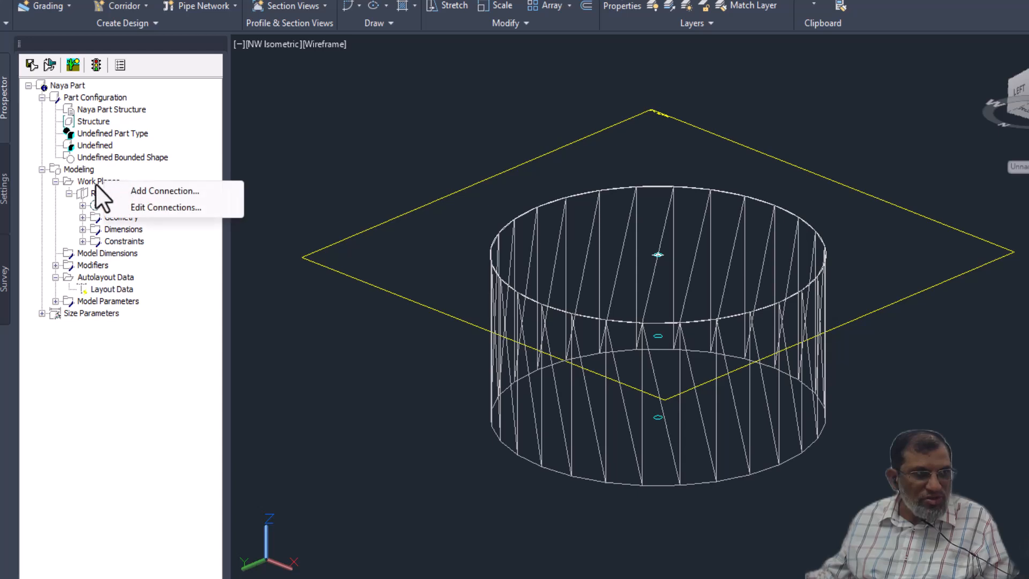
{"action": "key", "text": "Escape"}
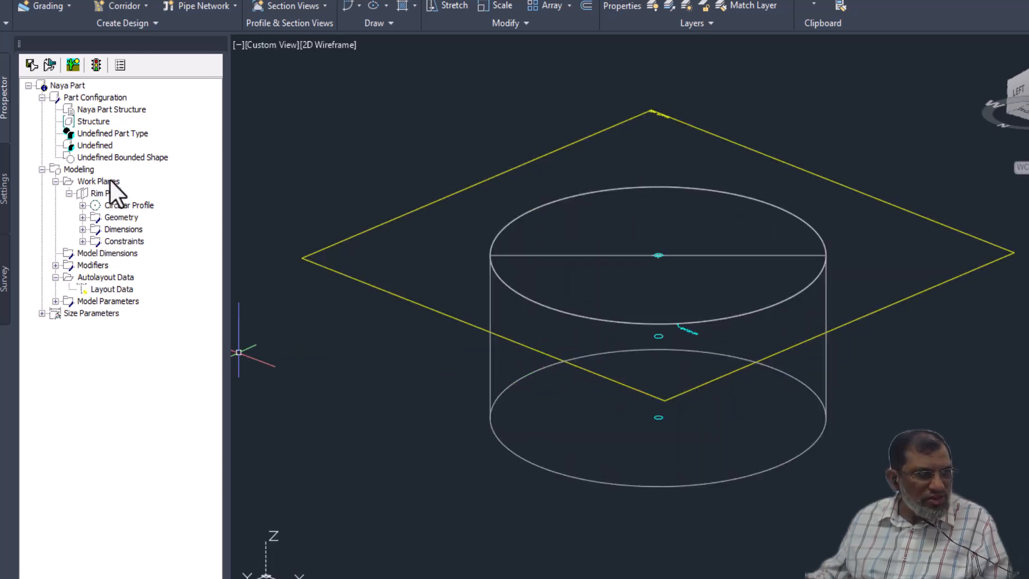
- Create an Offset work plane named Barrel Work Plane, placed 10 below the Rim Plane
{"action": "right_click", "coordinate": [110, 180]}
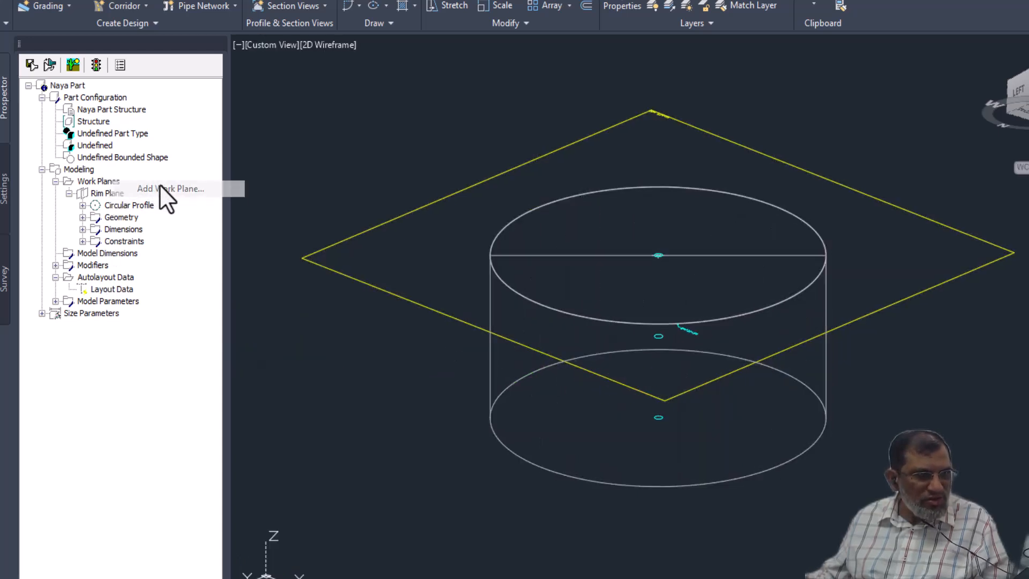
{"action": "left_click", "coordinate": [160, 189]}
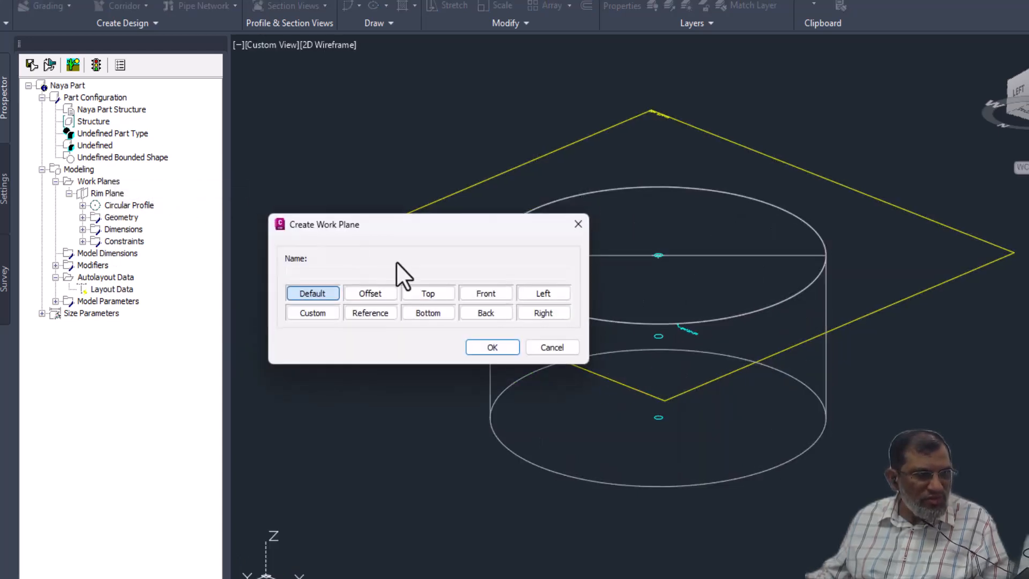
{"action": "left_click", "coordinate": [372, 294]}
{"action": "left_click", "coordinate": [315, 271]}
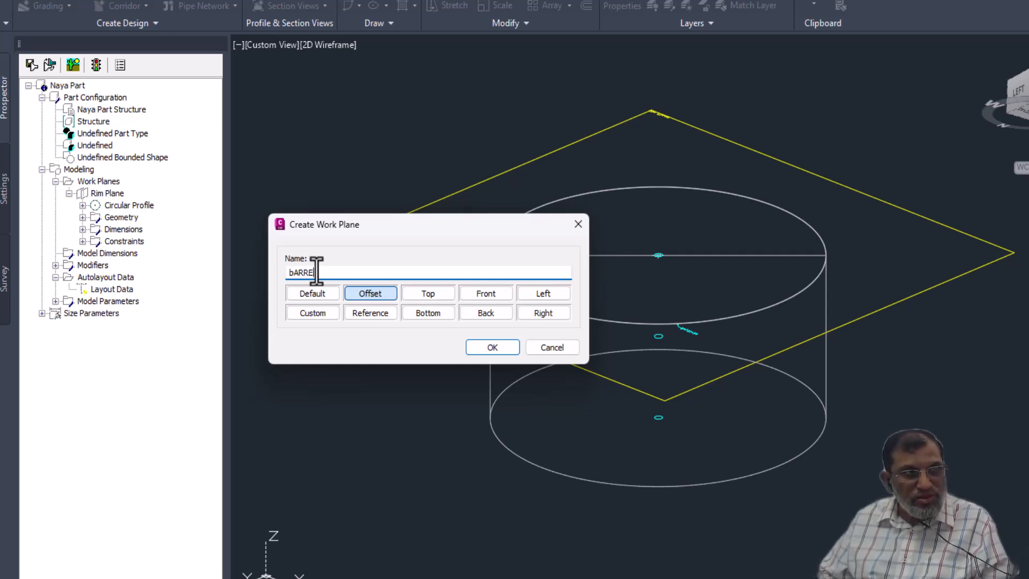
{"action": "type", "text": "b"}
{"action": "key", "text": "BackSpace"}
{"action": "type", "text": "Barrel"}
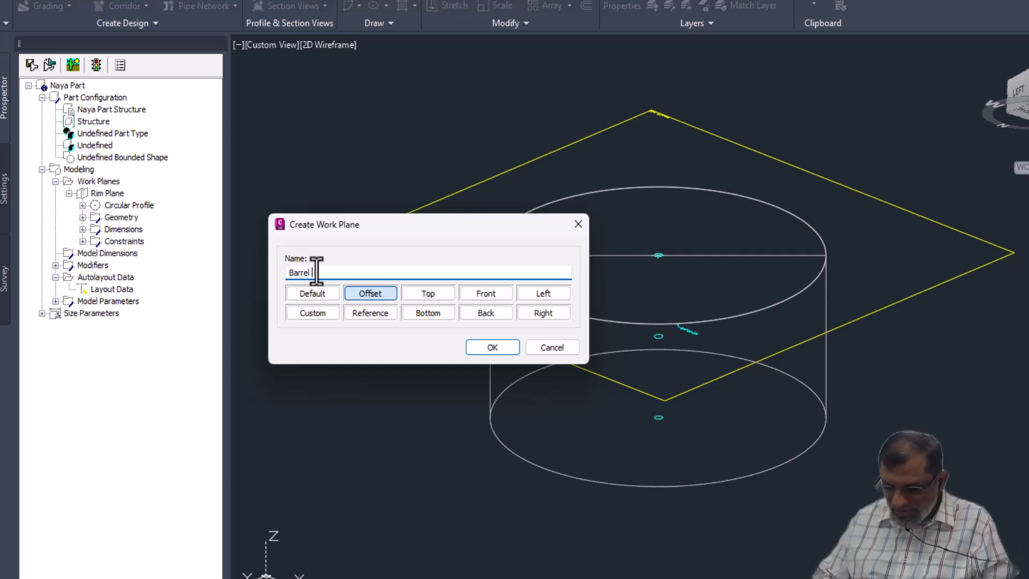
{"action": "type", "text": " Work "}
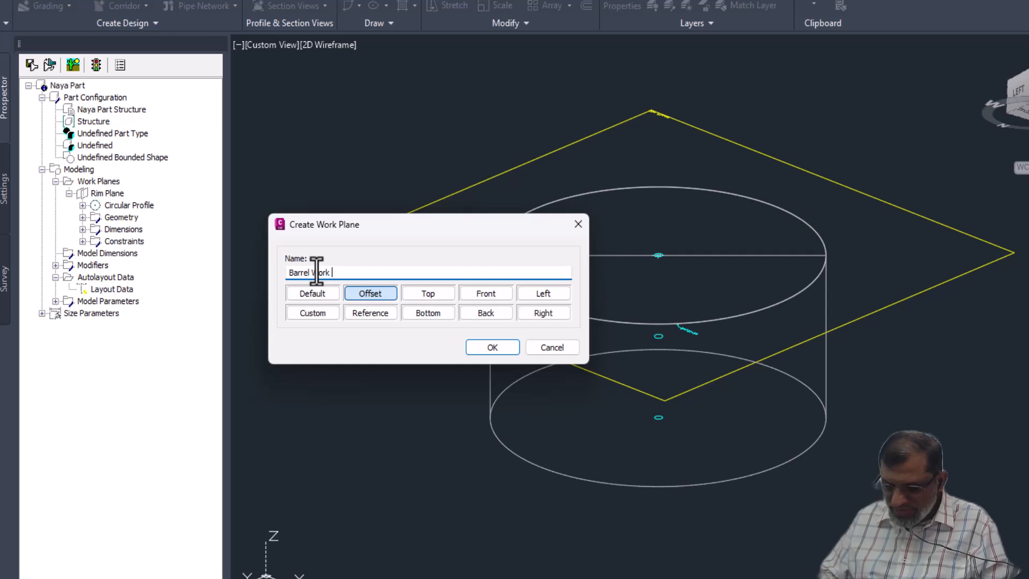
{"action": "type", "text": "Plane"}
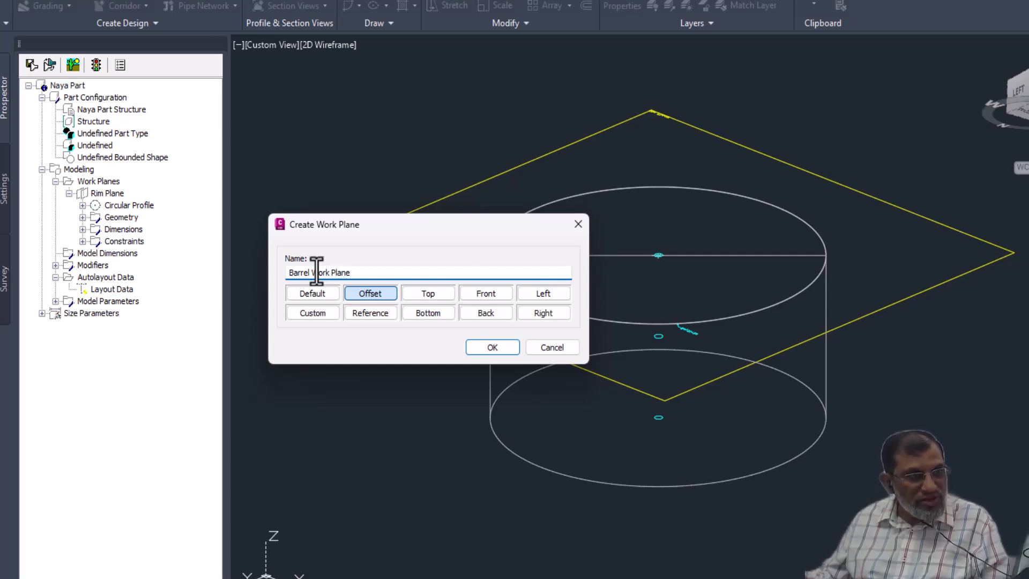
{"action": "left_click", "coordinate": [492, 348]}
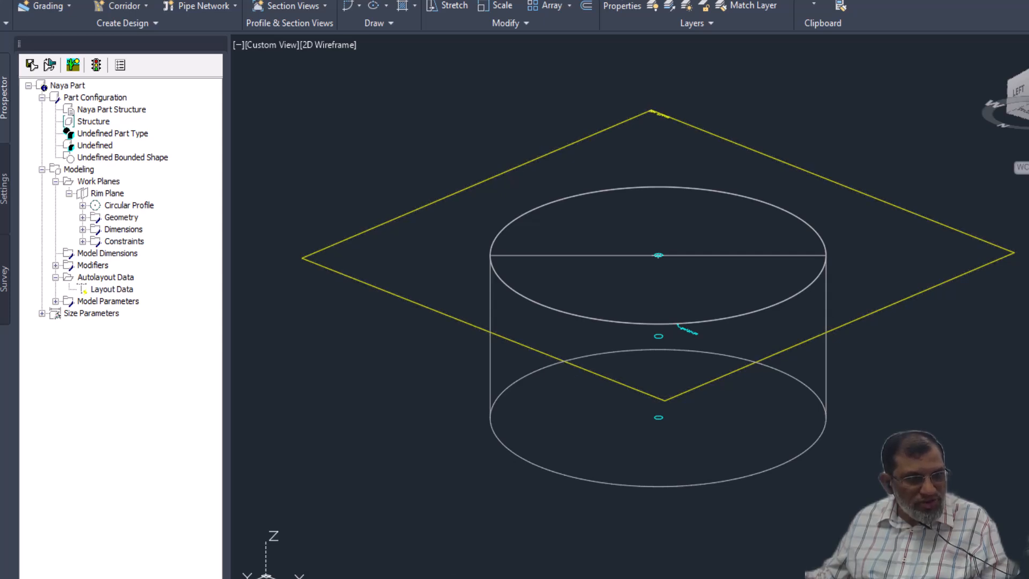
{"action": "left_click", "coordinate": [533, 348]}
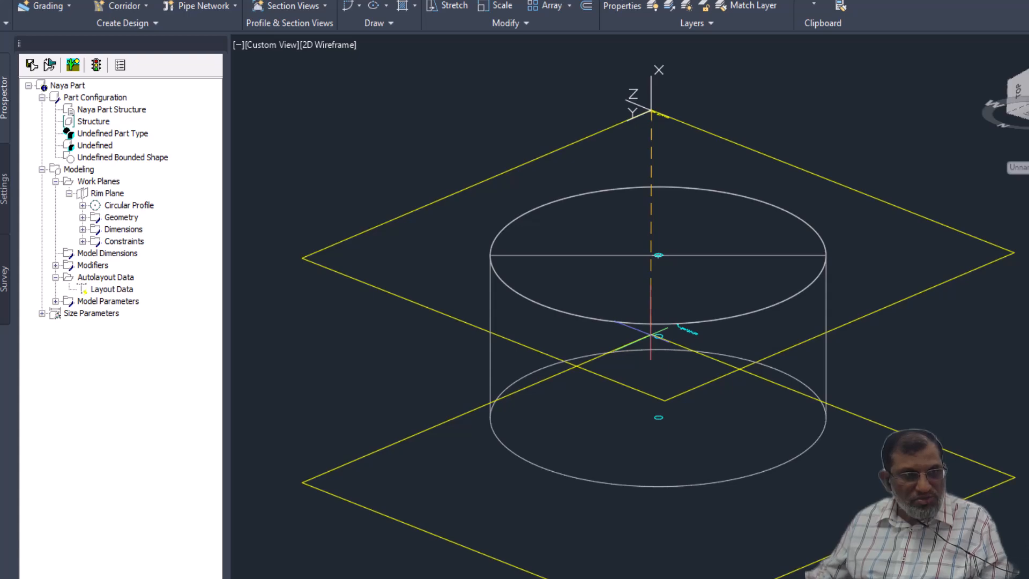
{"action": "left_click", "coordinate": [651, 335]}
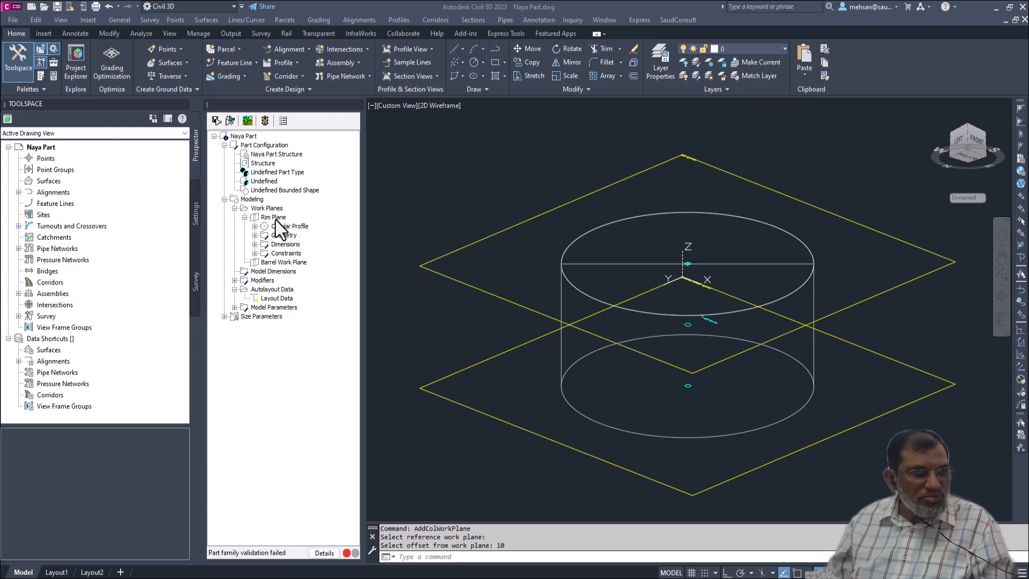
- Add a point reference to the Barrel Work Plane using the centre point of the Rim Plane's circle
{"action": "right_click", "coordinate": [276, 262]}
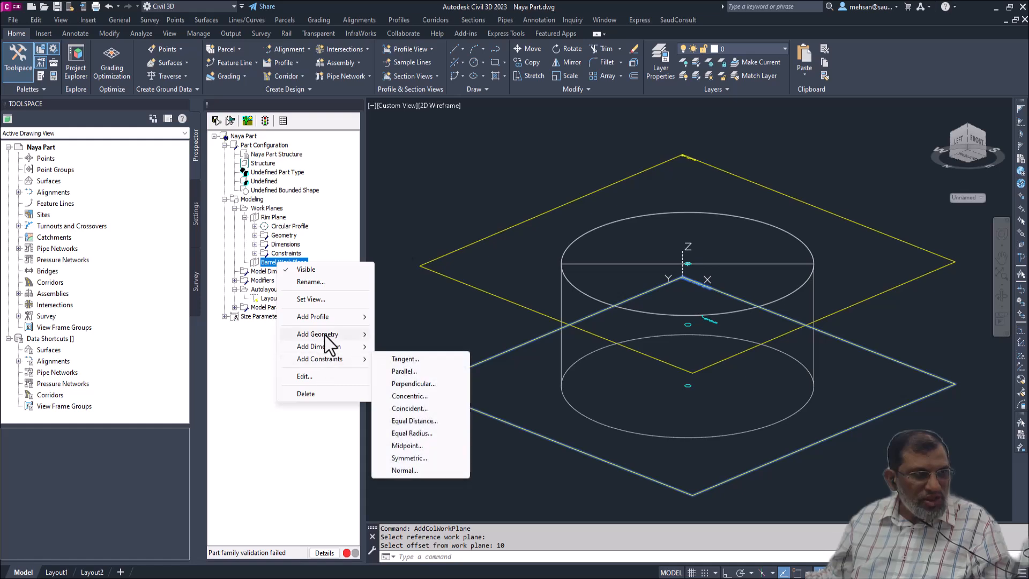
{"action": "mouse_move", "coordinate": [325, 336]}
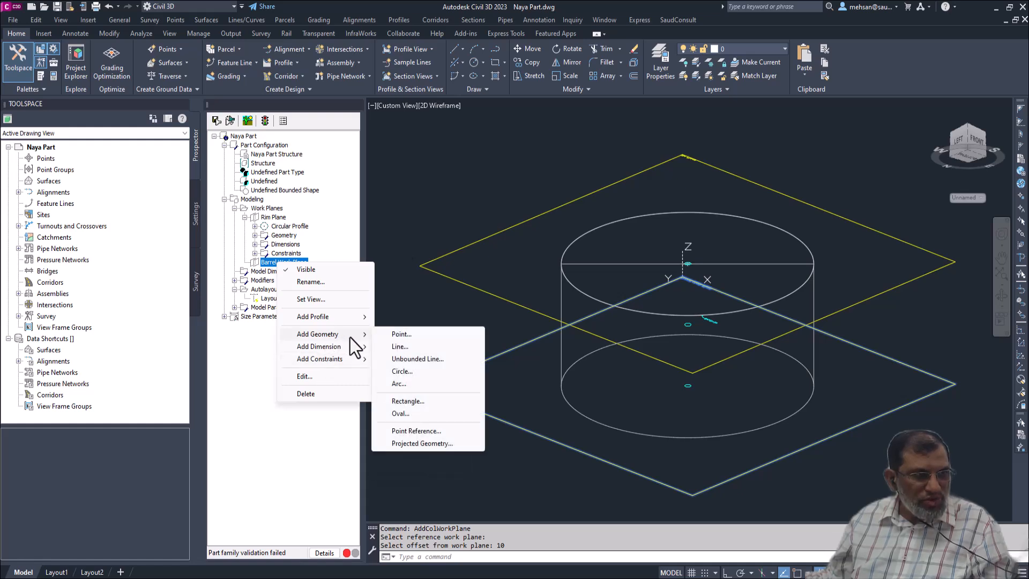
{"action": "left_click", "coordinate": [413, 432]}
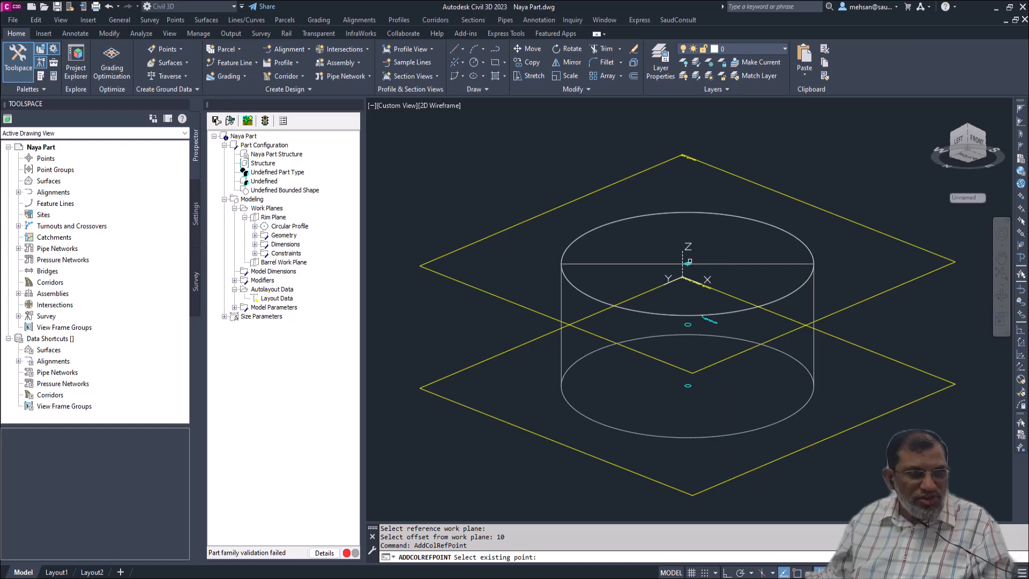
{"action": "left_click", "coordinate": [688, 262]}
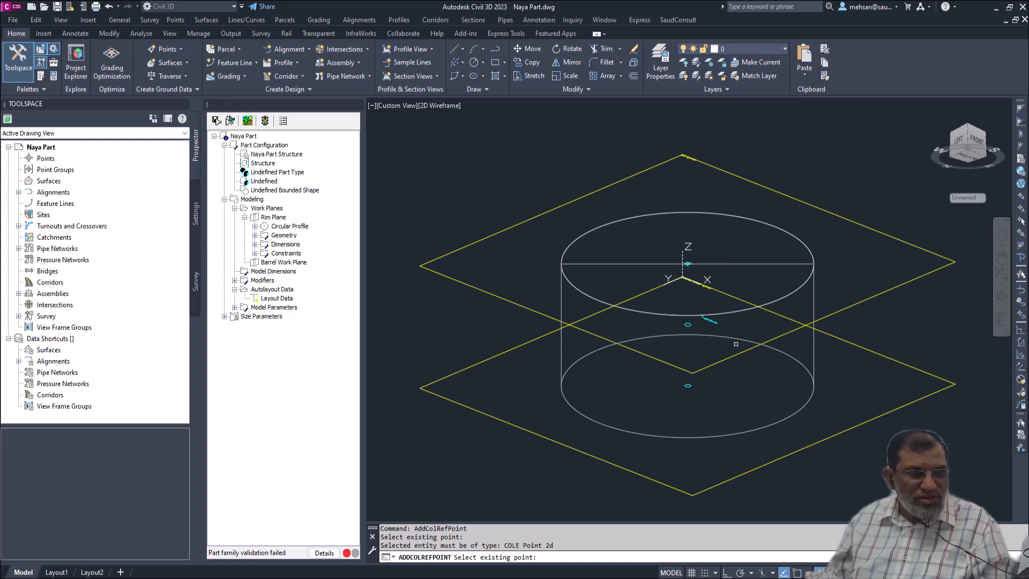
{"action": "scroll", "coordinate": [707, 283], "scroll_direction": "up", "scroll_amount": 4}
{"action": "scroll", "coordinate": [656, 238], "scroll_direction": "up", "scroll_amount": 5}
{"action": "left_click", "coordinate": [670, 247]}
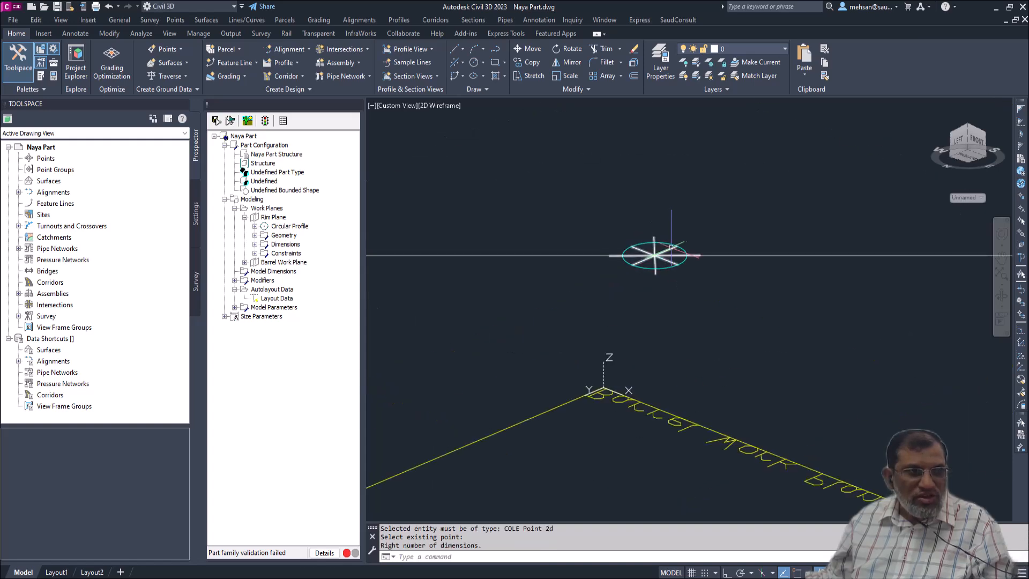
{"action": "scroll", "coordinate": [670, 247], "scroll_direction": "down", "scroll_amount": 6}
{"action": "scroll", "coordinate": [704, 320], "scroll_direction": "up", "scroll_amount": 6}
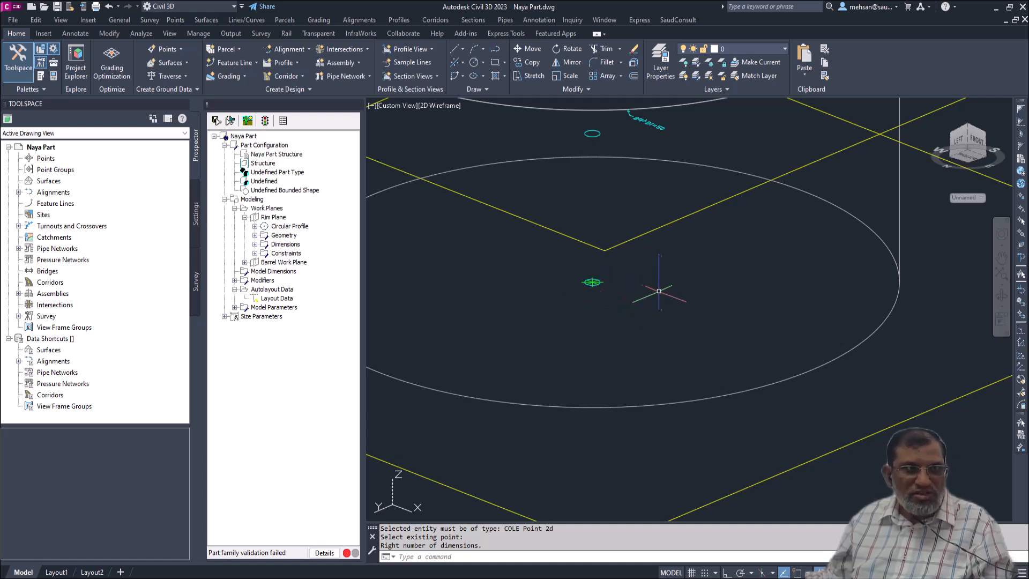
{"action": "scroll", "coordinate": [652, 301], "scroll_direction": "down", "scroll_amount": 4}
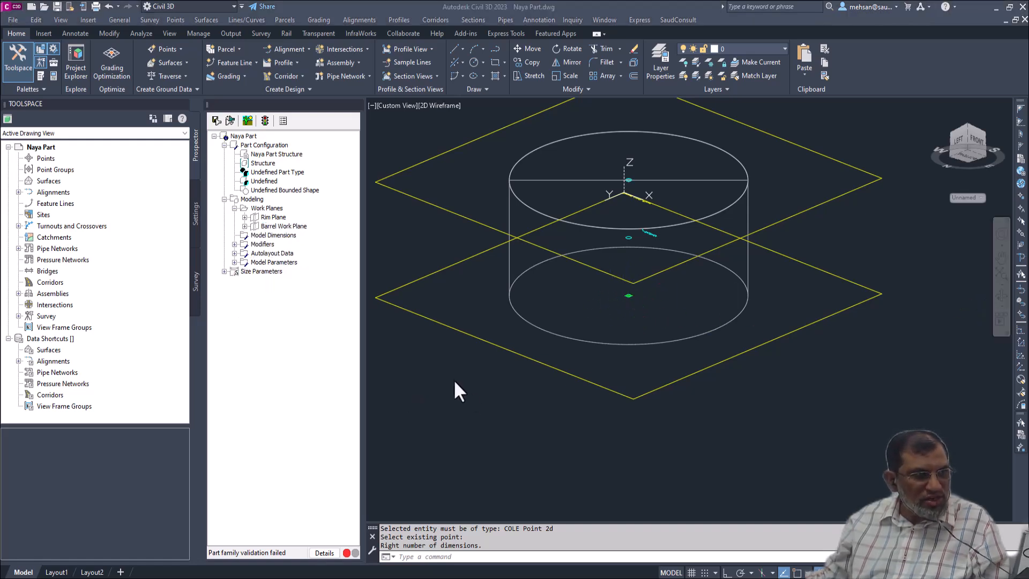
- Add a circular profile of radius 6 to the Barrel Work Plane, centred in empty space beside the extruded cylinder
{"action": "left_click", "coordinate": [283, 227]}
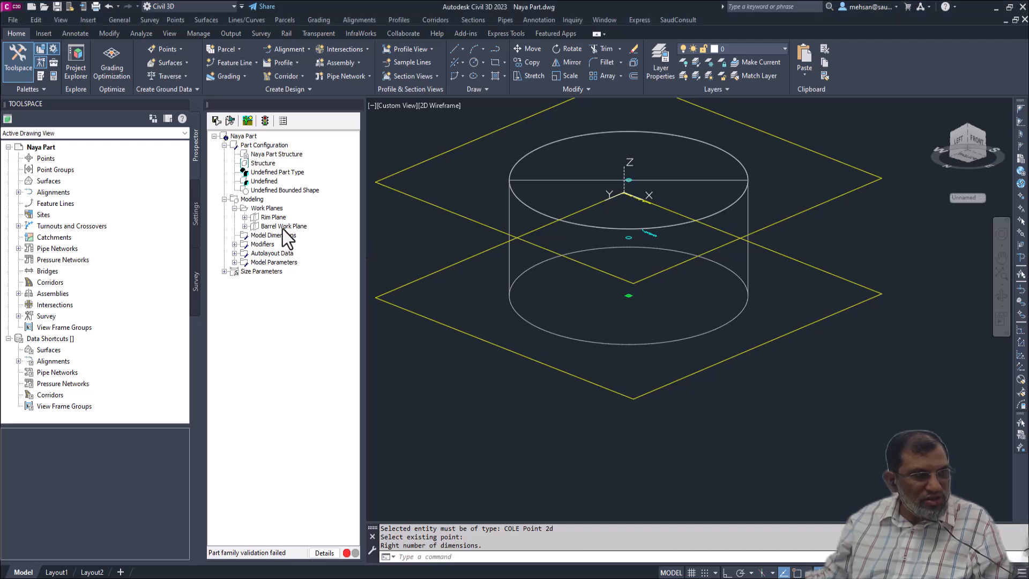
{"action": "right_click", "coordinate": [282, 230]}
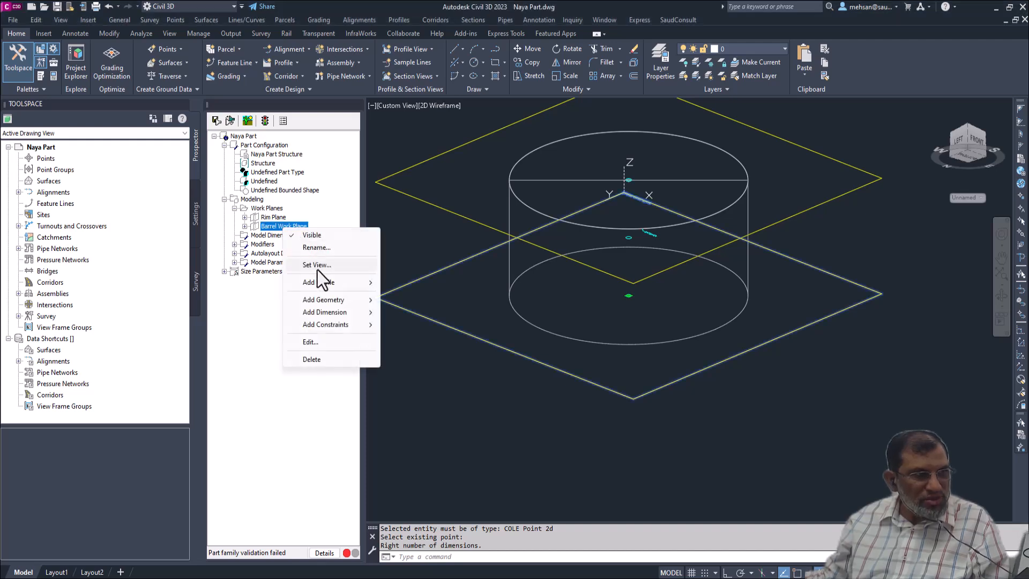
{"action": "mouse_move", "coordinate": [324, 283]}
{"action": "left_click", "coordinate": [407, 283]}
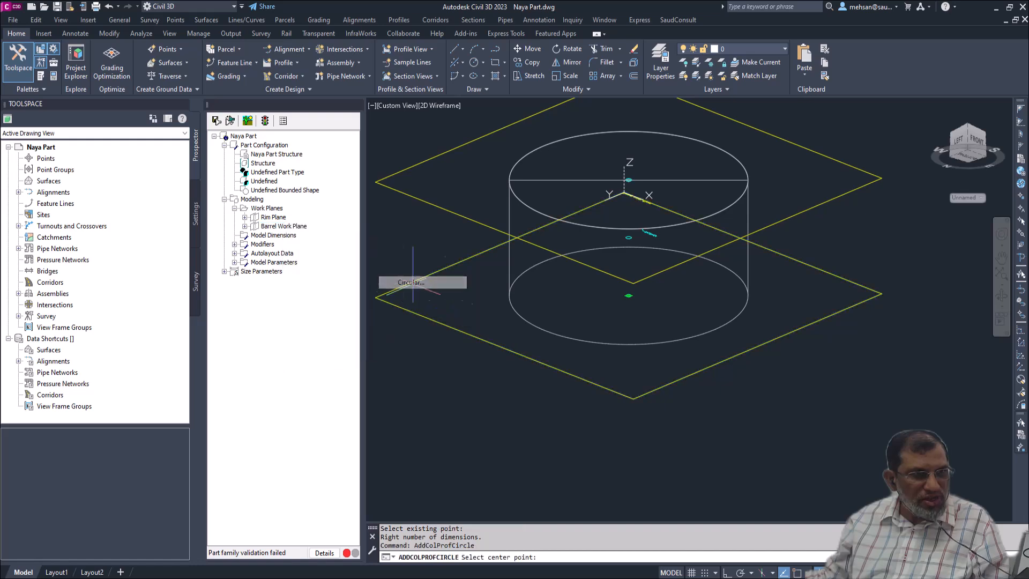
{"action": "scroll", "coordinate": [619, 335], "scroll_direction": "down", "scroll_amount": 5}
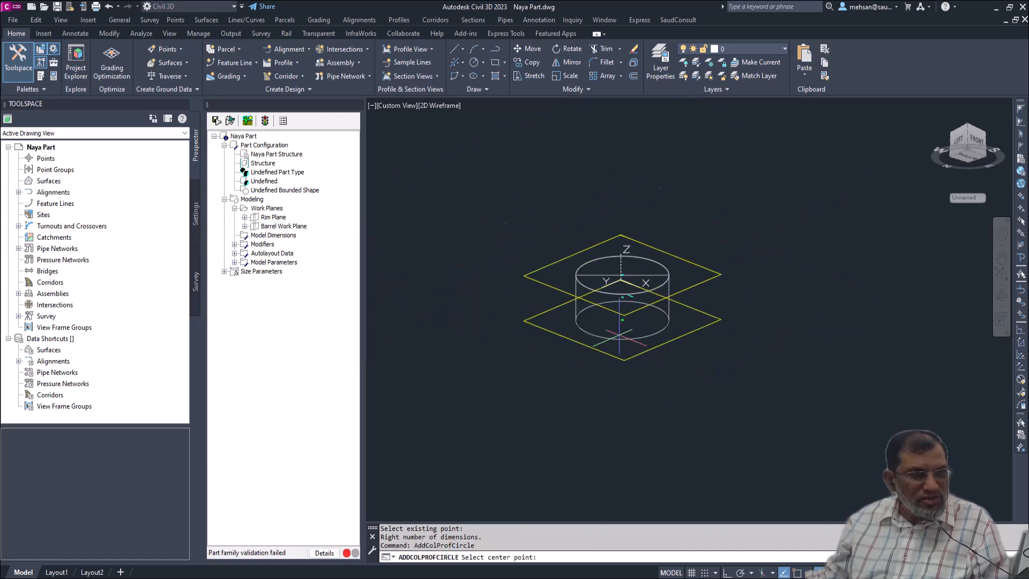
{"action": "left_click", "coordinate": [739, 340]}
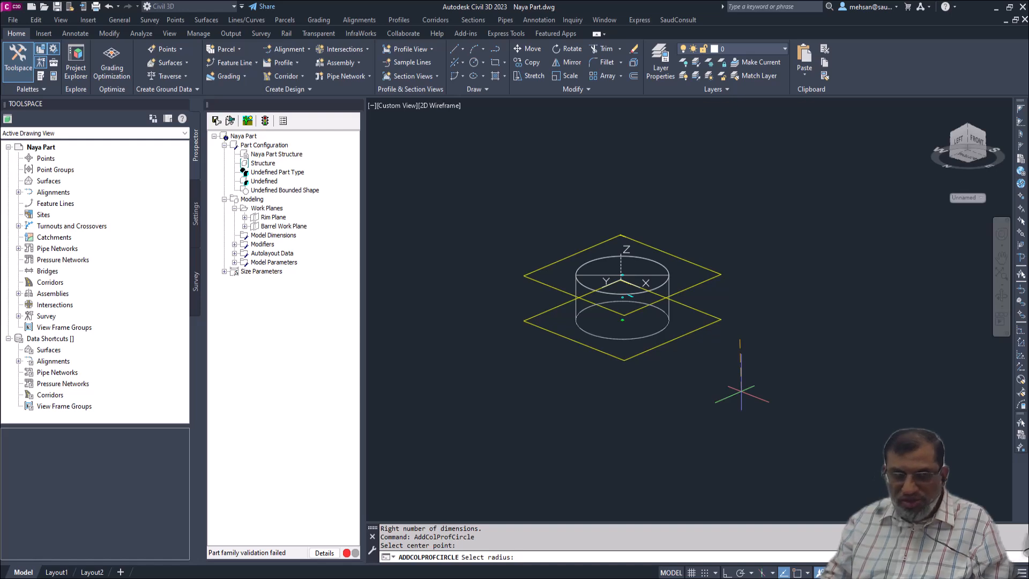
{"action": "key", "text": "Return"}
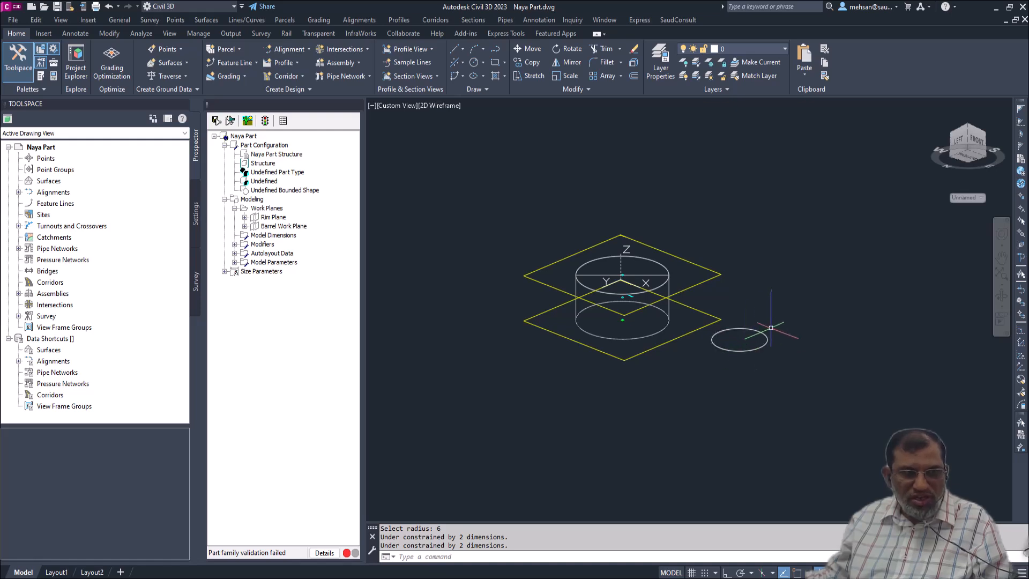
- Apply a concentric constraint between the new barrel circle and the reference point on the Barrel Work Plane
{"action": "scroll", "coordinate": [756, 325], "scroll_direction": "up", "scroll_amount": 2}
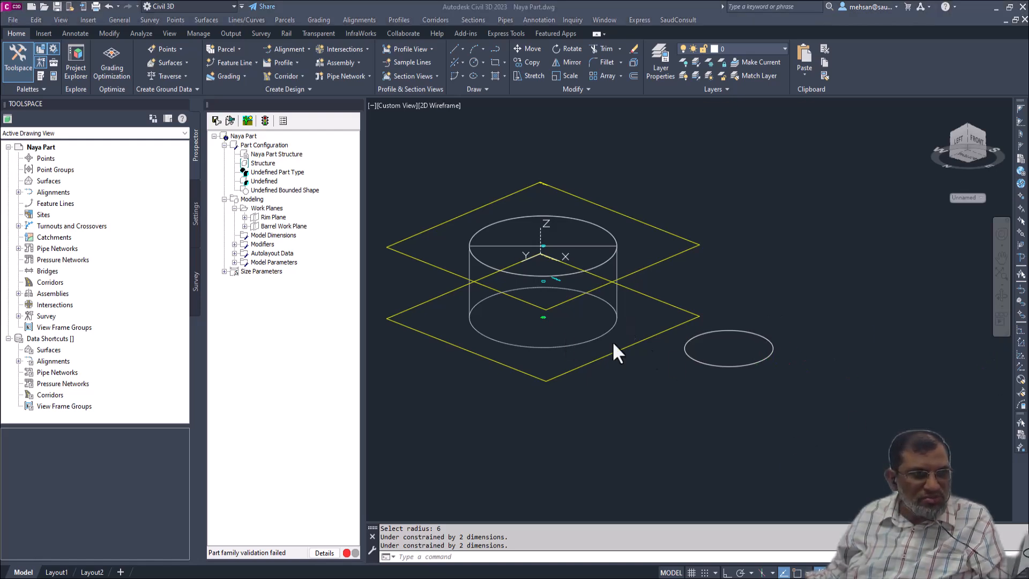
{"action": "left_click", "coordinate": [699, 356]}
{"action": "left_click", "coordinate": [281, 227]}
{"action": "right_click", "coordinate": [282, 228]}
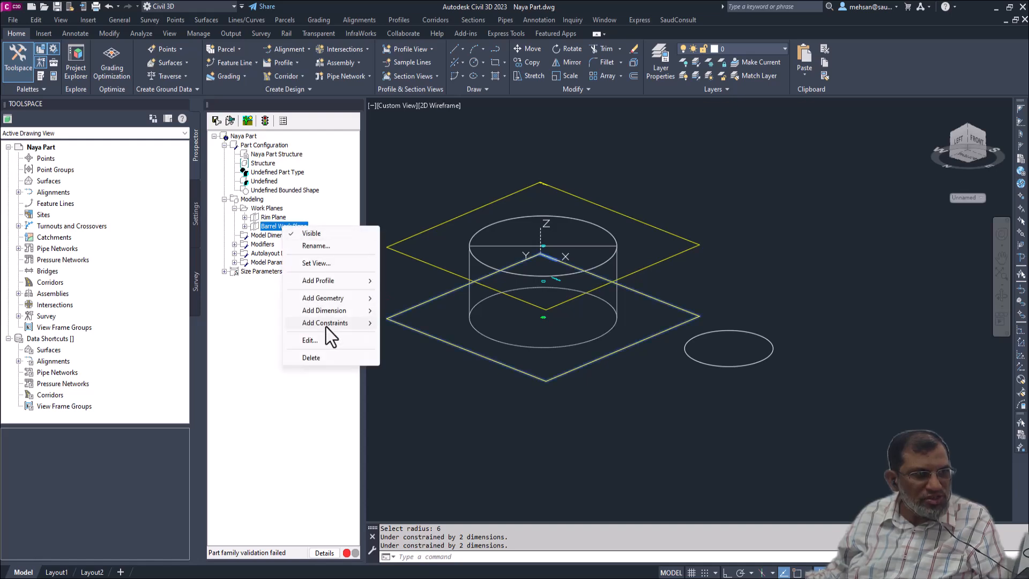
{"action": "mouse_move", "coordinate": [326, 328]}
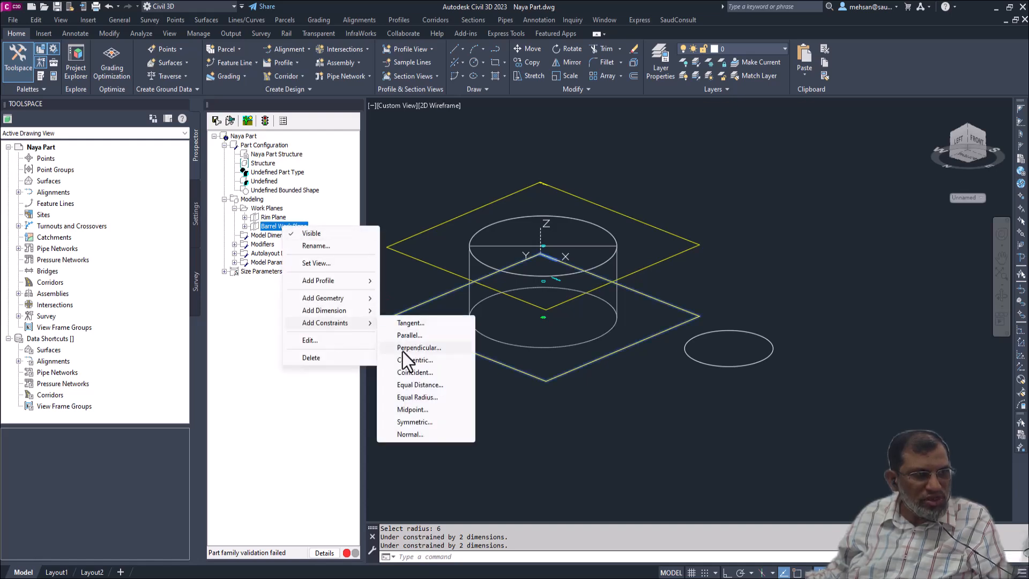
{"action": "left_click", "coordinate": [413, 363]}
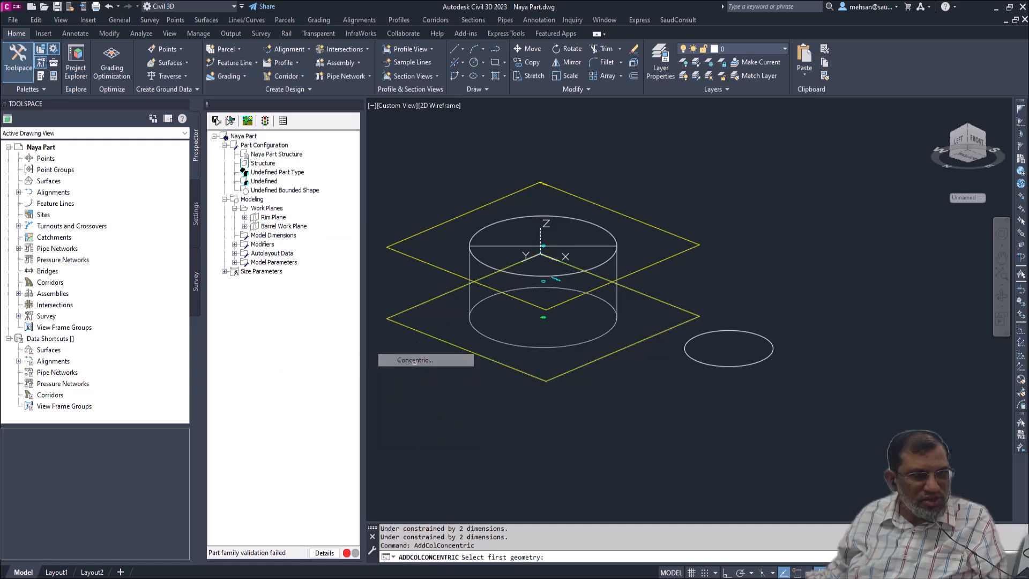
{"action": "left_click", "coordinate": [706, 366]}
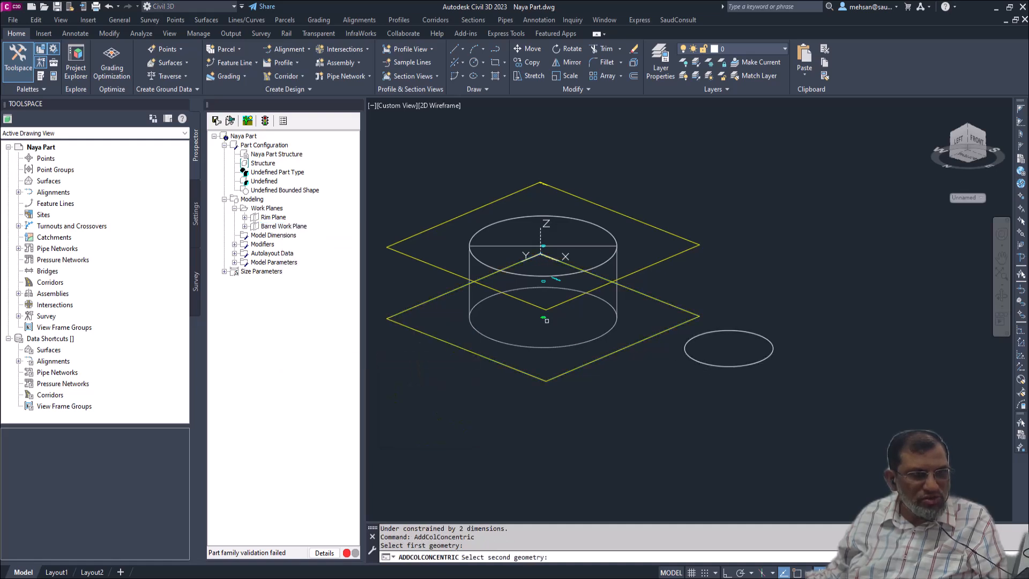
{"action": "left_click", "coordinate": [543, 318]}
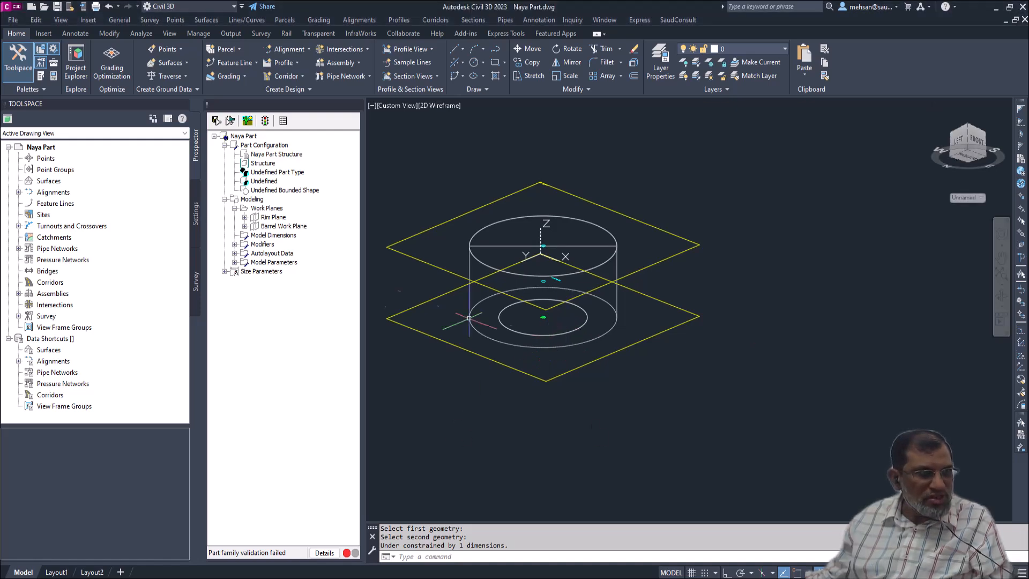
- Add a diameter dimension to the inner barrel circle on the Barrel Work Plane, placing its label just outside the circle
{"action": "left_click", "coordinate": [272, 225]}
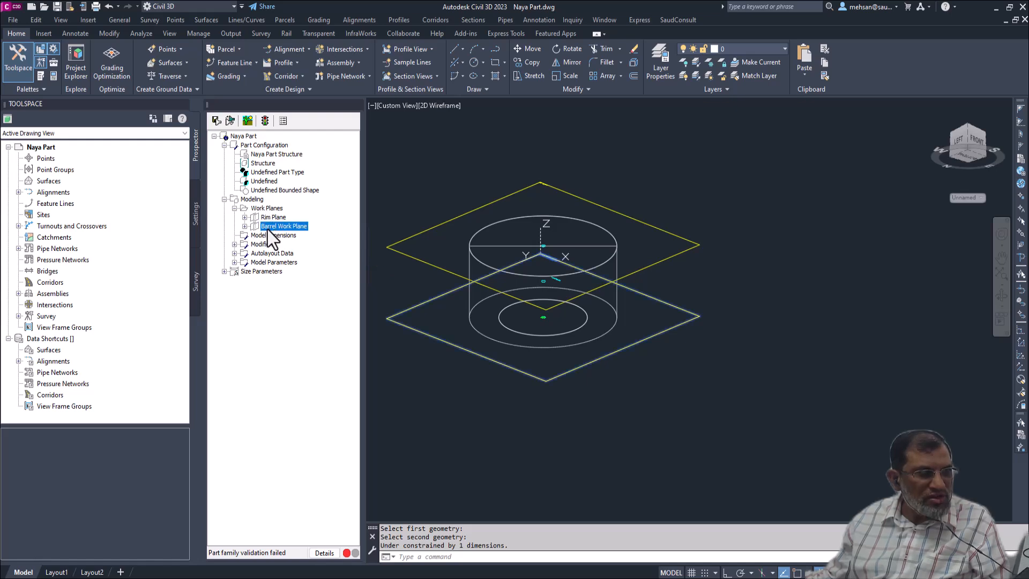
{"action": "right_click", "coordinate": [269, 228]}
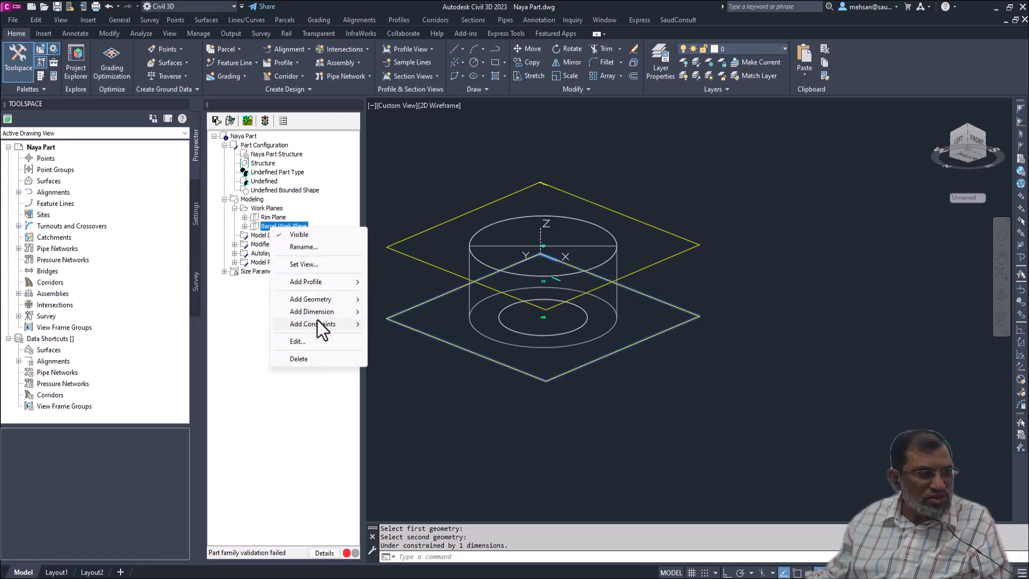
{"action": "mouse_move", "coordinate": [317, 311]}
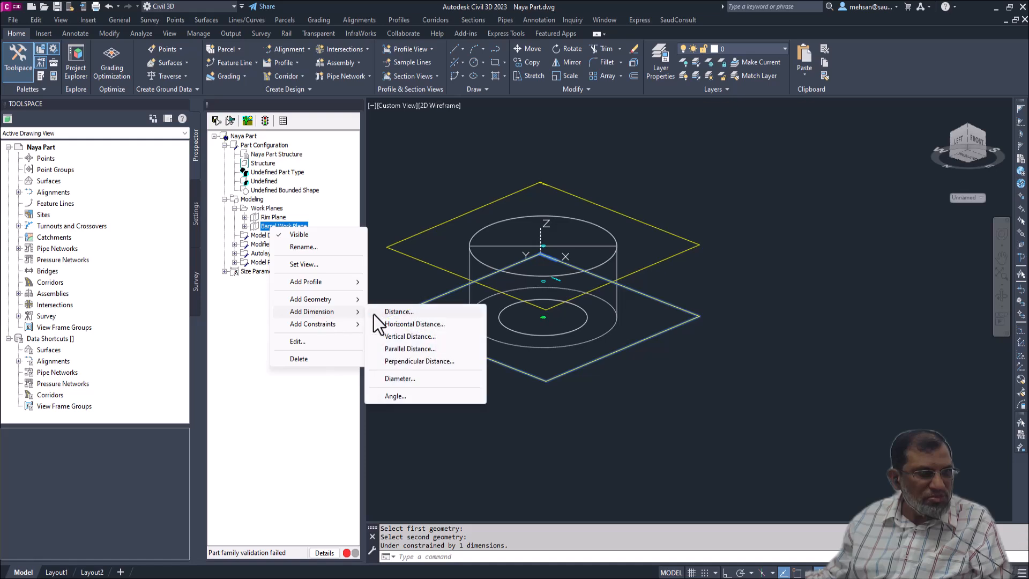
{"action": "left_click", "coordinate": [400, 379]}
{"action": "left_click", "coordinate": [587, 324]}
{"action": "scroll", "coordinate": [590, 316], "scroll_direction": "up", "scroll_amount": 5}
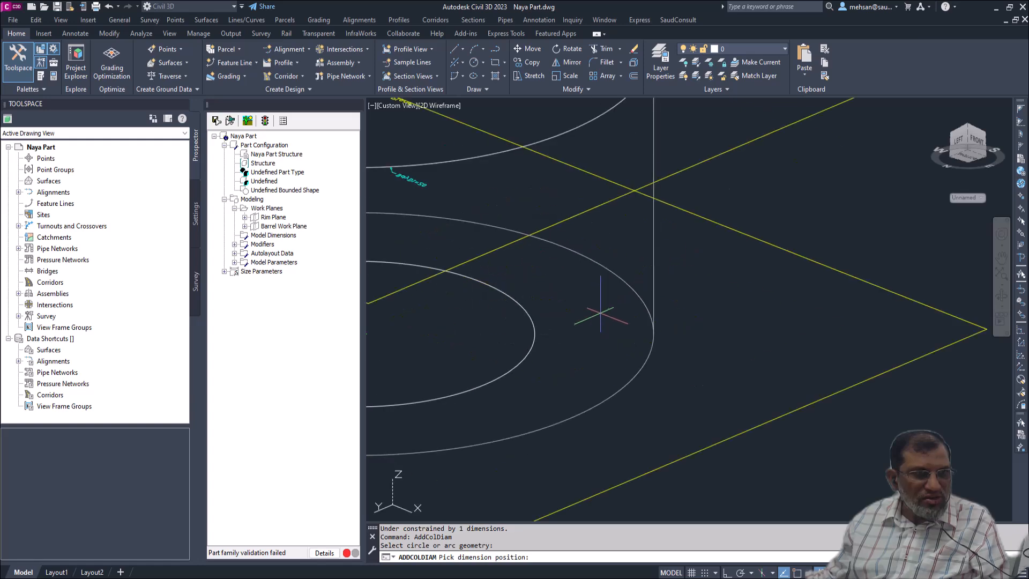
{"action": "left_click", "coordinate": [570, 305]}
- Examine the diameter dimension labels of the rim circle and the barrel circle up close
{"action": "scroll", "coordinate": [580, 301], "scroll_direction": "down", "scroll_amount": 4}
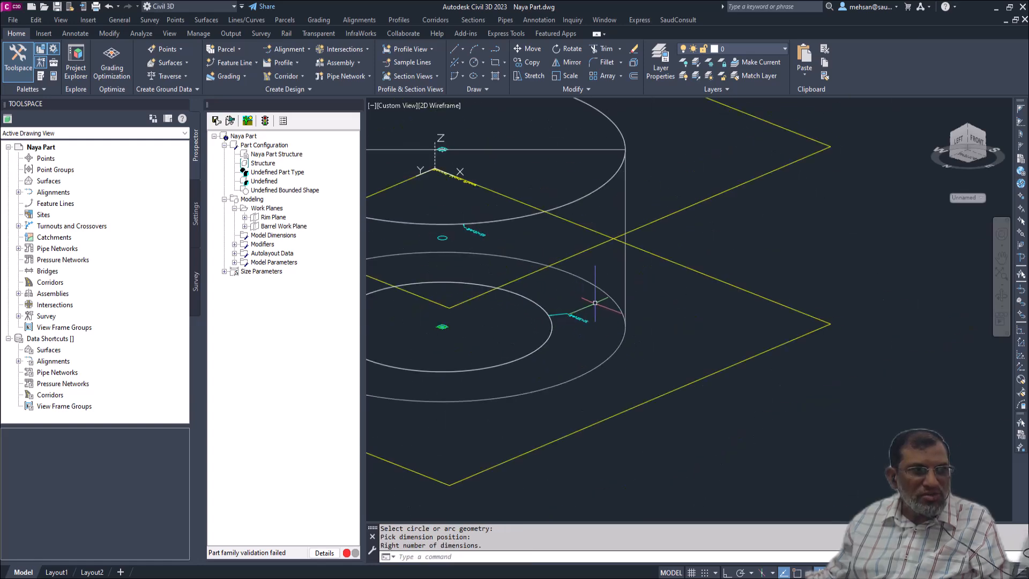
{"action": "scroll", "coordinate": [573, 305], "scroll_direction": "down", "scroll_amount": 3}
{"action": "scroll", "coordinate": [550, 268], "scroll_direction": "up", "scroll_amount": 2}
{"action": "scroll", "coordinate": [549, 268], "scroll_direction": "up", "scroll_amount": 6}
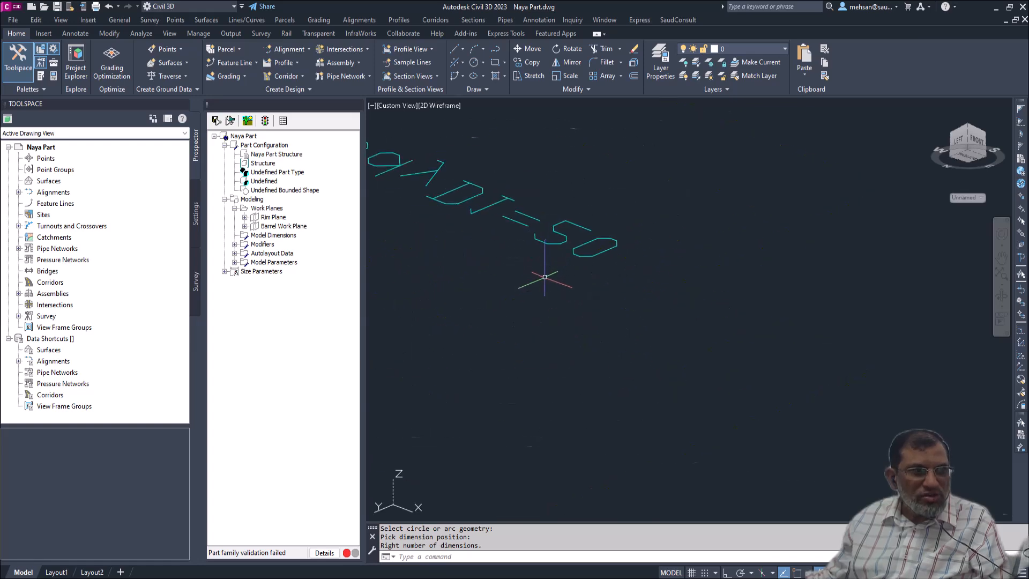
{"action": "scroll", "coordinate": [552, 265], "scroll_direction": "down", "scroll_amount": 1}
{"action": "scroll", "coordinate": [568, 268], "scroll_direction": "down", "scroll_amount": 5}
{"action": "scroll", "coordinate": [604, 301], "scroll_direction": "up", "scroll_amount": 4}
{"action": "scroll", "coordinate": [604, 301], "scroll_direction": "up", "scroll_amount": 5}
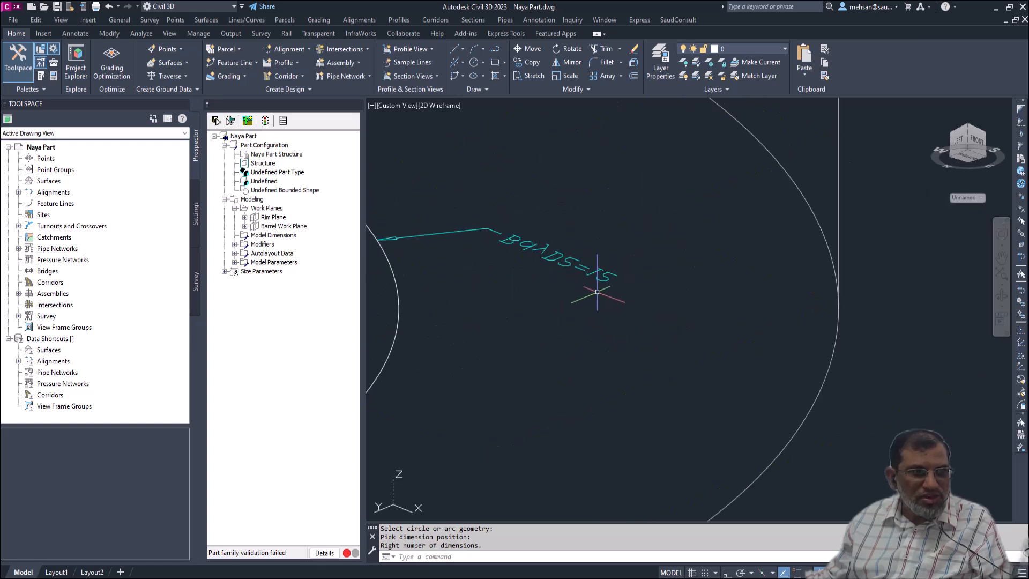
{"action": "scroll", "coordinate": [597, 291], "scroll_direction": "down", "scroll_amount": 9}
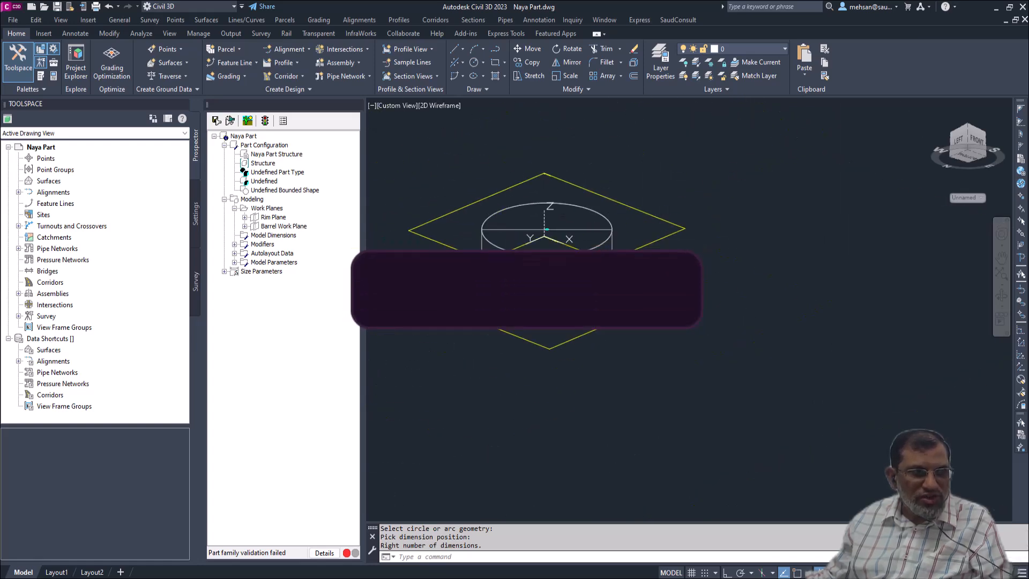
{"action": "scroll", "coordinate": [597, 292], "scroll_direction": "up", "scroll_amount": 4}
- Set the barrel circle's diameter dimension, BdyD2 under the Barrel Work Plane, to 75
{"action": "left_click", "coordinate": [282, 226]}
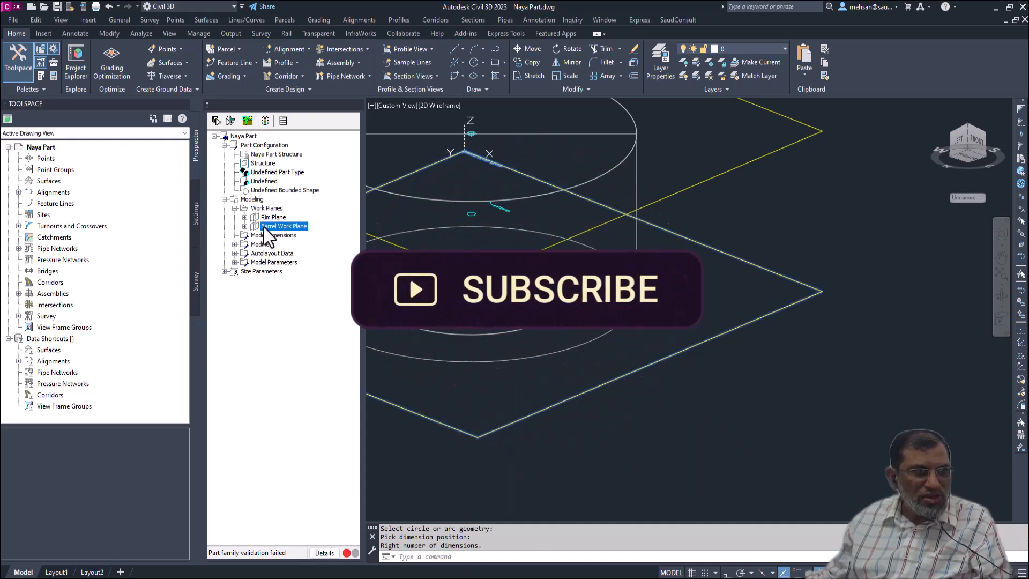
{"action": "right_click", "coordinate": [279, 226]}
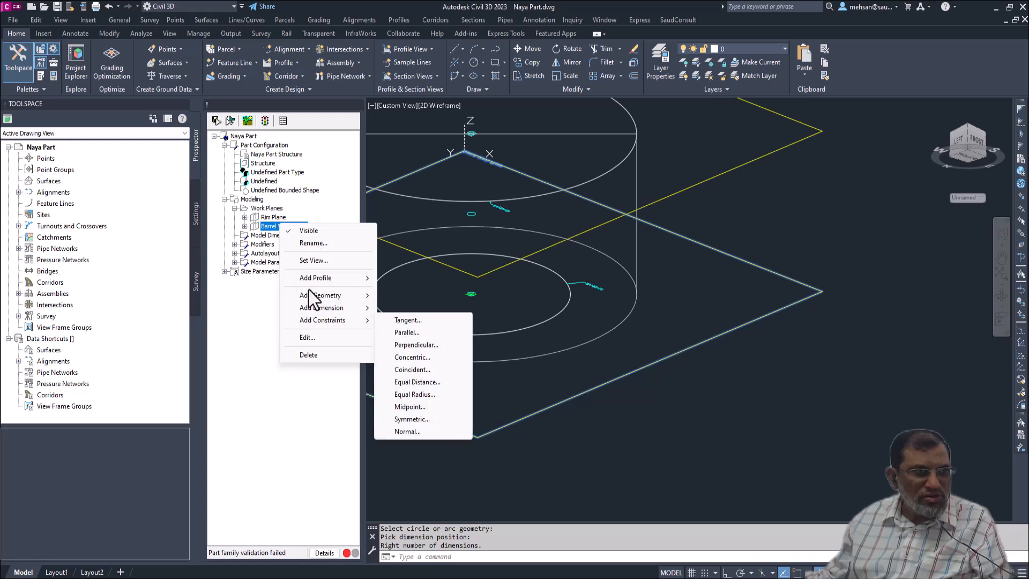
{"action": "left_click", "coordinate": [244, 229]}
{"action": "left_click", "coordinate": [245, 226]}
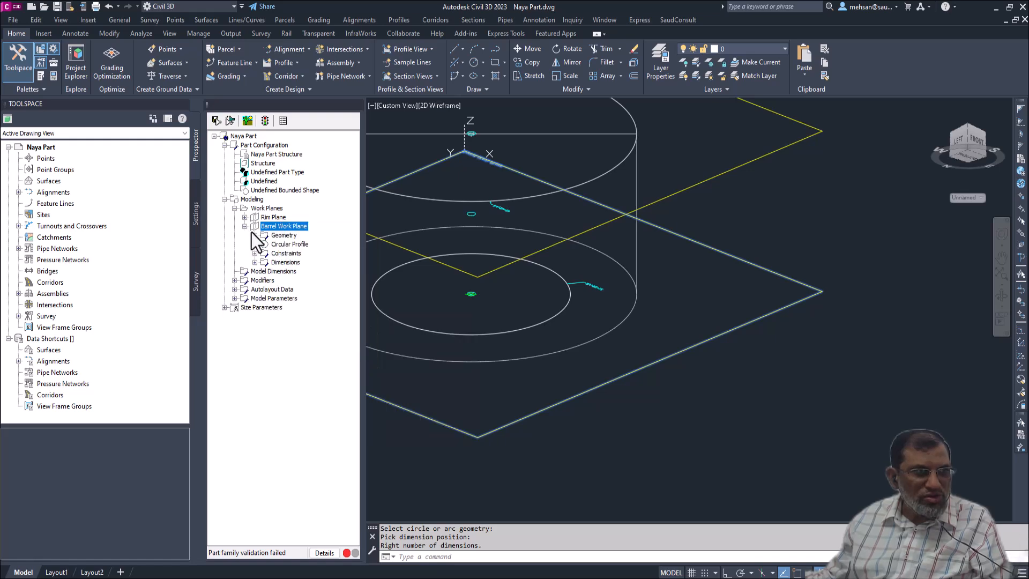
{"action": "left_click", "coordinate": [279, 263]}
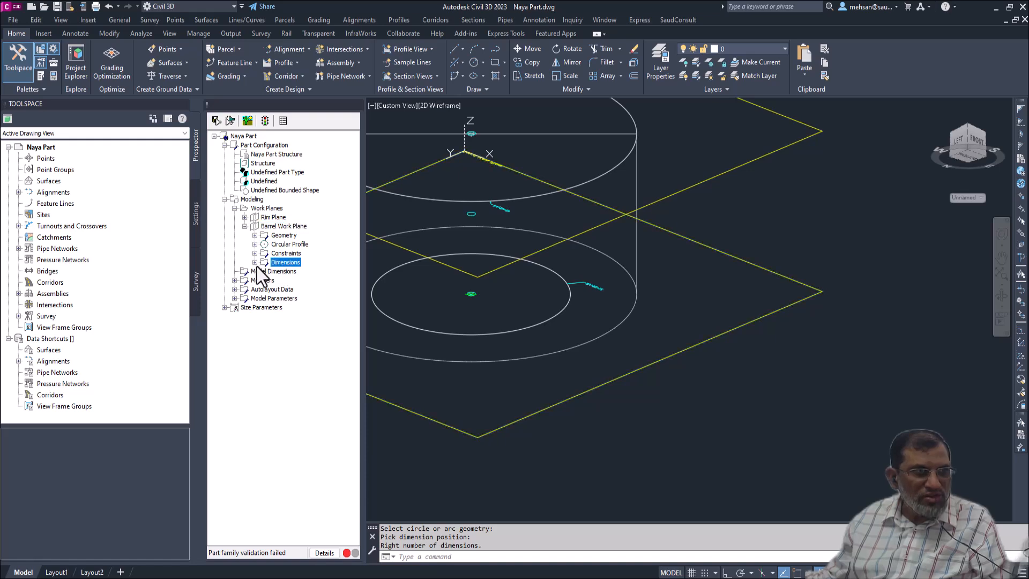
{"action": "left_click", "coordinate": [256, 264]}
{"action": "left_click", "coordinate": [285, 272]}
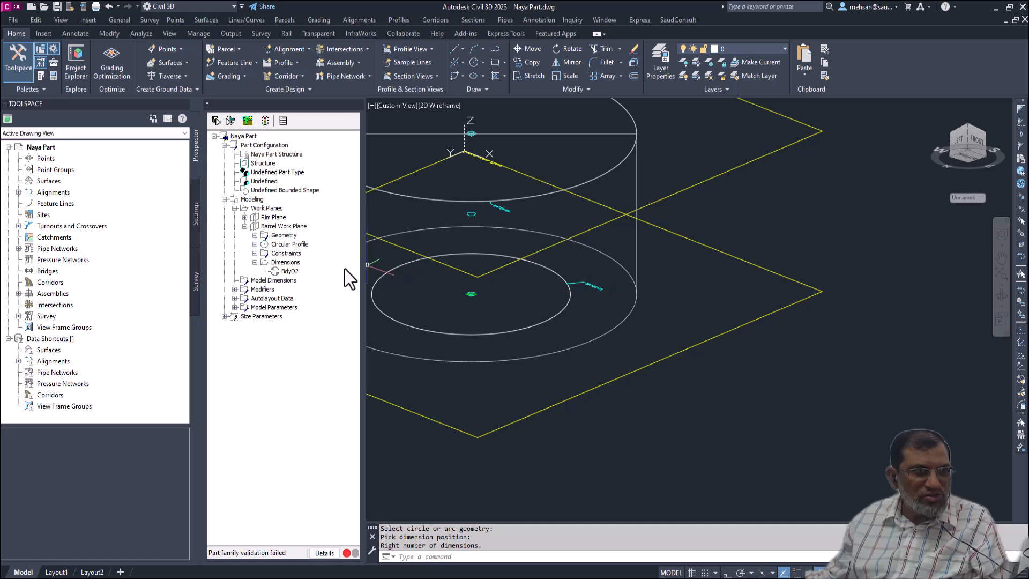
{"action": "right_click", "coordinate": [289, 271]}
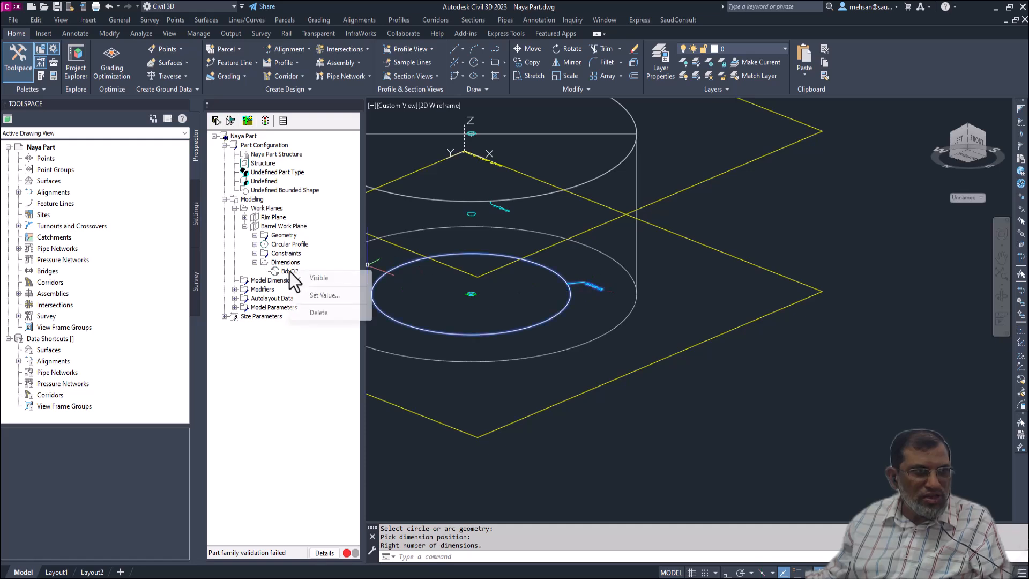
{"action": "left_click", "coordinate": [323, 294]}
{"action": "left_click", "coordinate": [596, 288]}
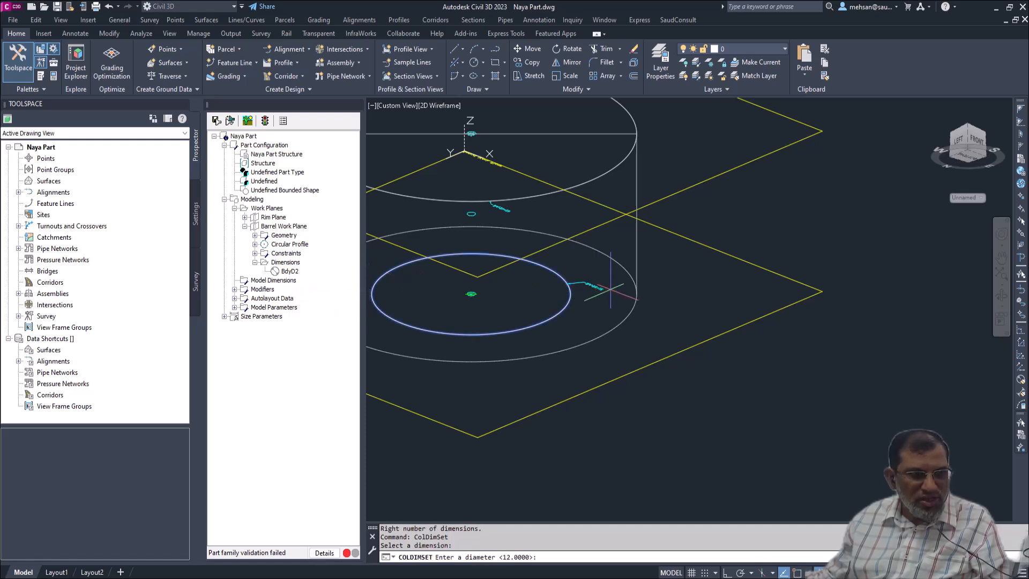
{"action": "type", "text": "75"}
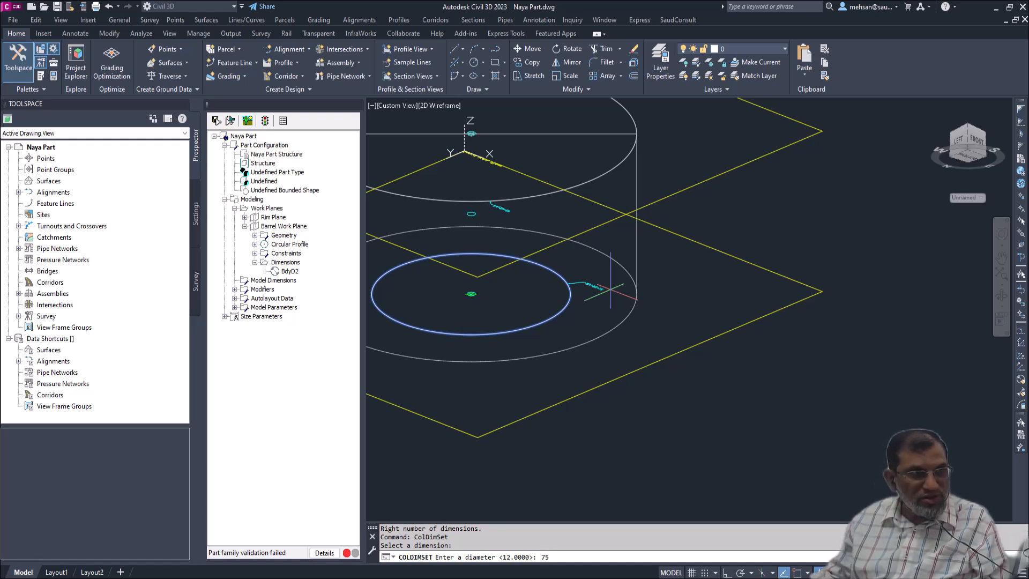
{"action": "key", "text": "Return"}
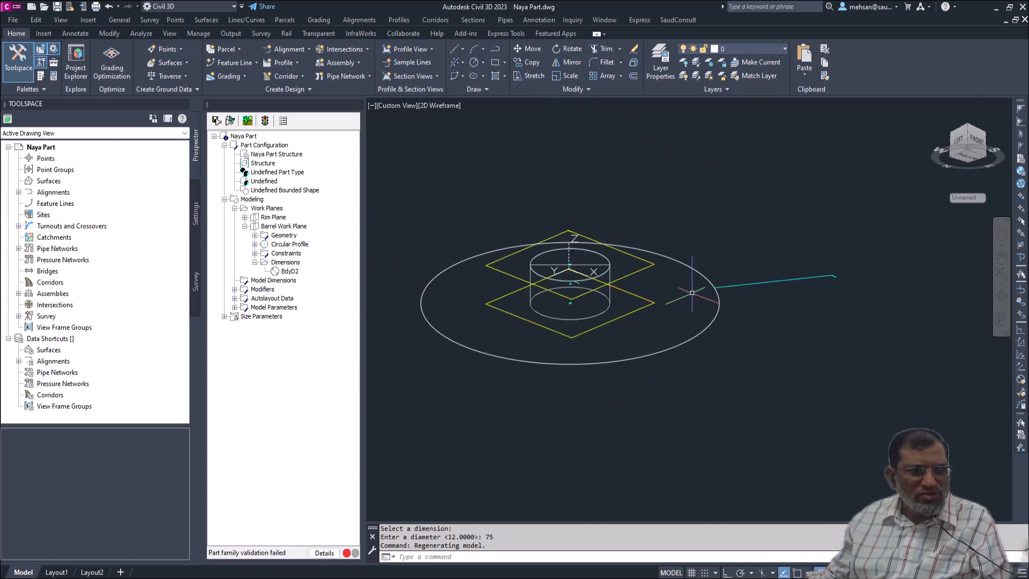
- Set the barrel circle's BdyD2 diameter dimension to 40 and check its label
{"action": "scroll", "coordinate": [829, 272], "scroll_direction": "up", "scroll_amount": 1}
{"action": "scroll", "coordinate": [829, 273], "scroll_direction": "up", "scroll_amount": 3}
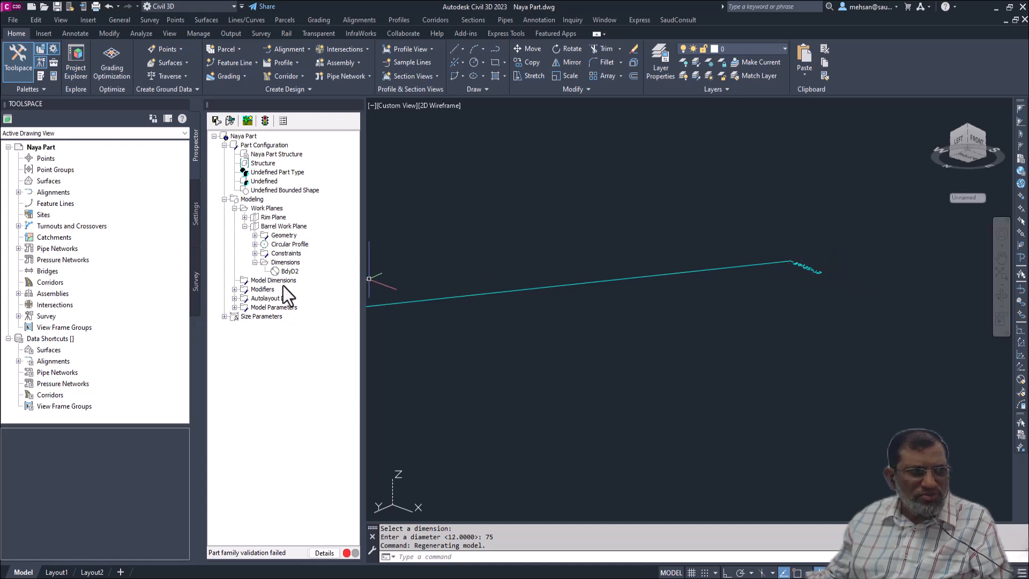
{"action": "left_click", "coordinate": [291, 273]}
{"action": "right_click", "coordinate": [291, 272]}
{"action": "left_click", "coordinate": [322, 297]}
{"action": "left_click", "coordinate": [811, 270]}
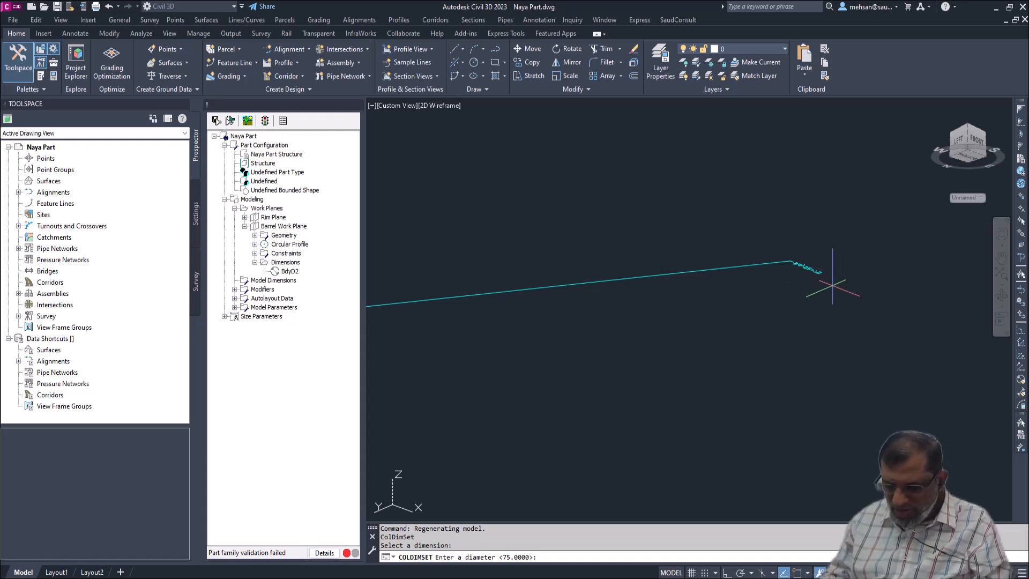
{"action": "key", "text": "Return"}
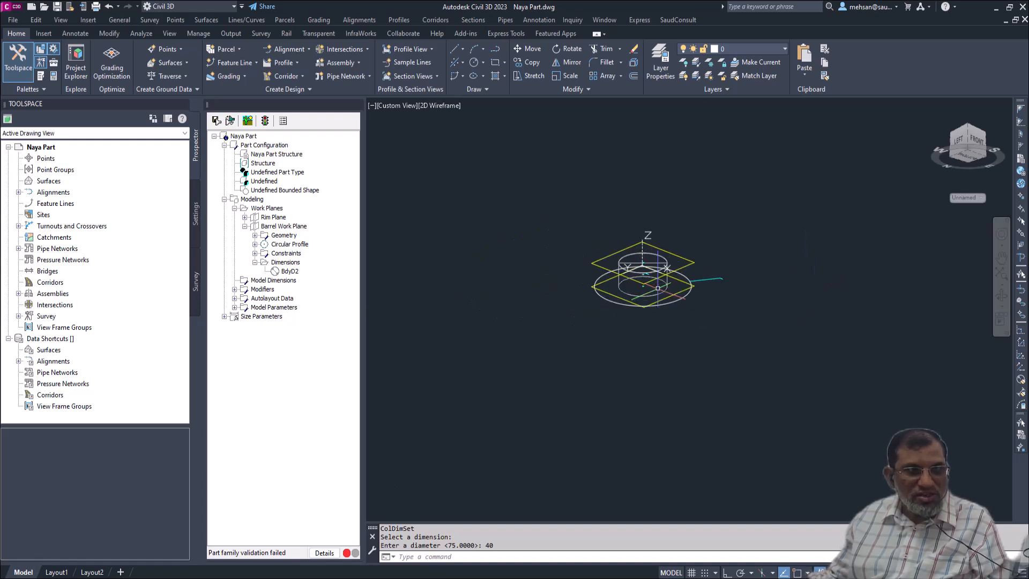
{"action": "scroll", "coordinate": [705, 274], "scroll_direction": "up", "scroll_amount": 3}
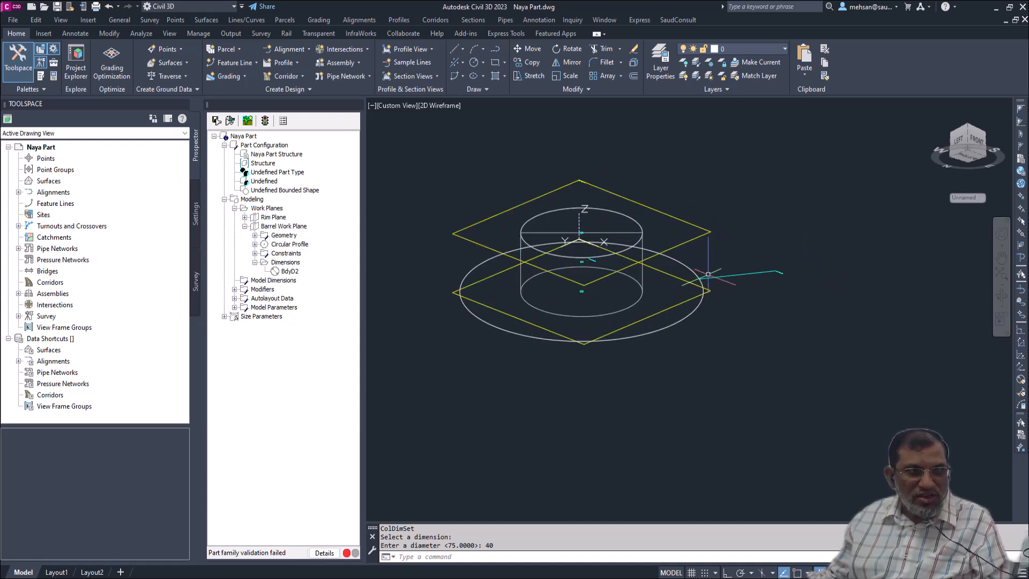
{"action": "scroll", "coordinate": [783, 271], "scroll_direction": "up", "scroll_amount": 5}
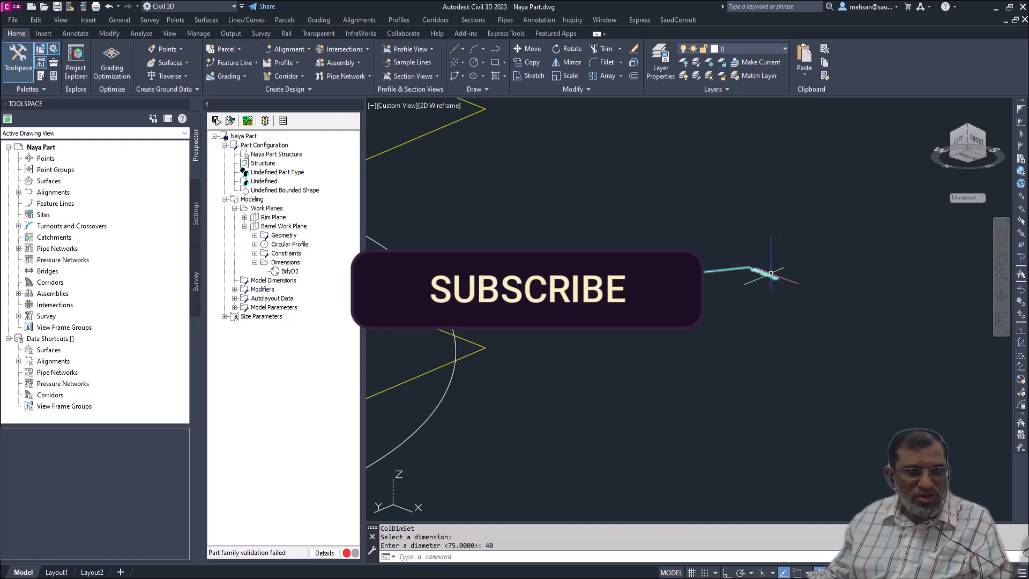
{"action": "left_click", "coordinate": [766, 277]}
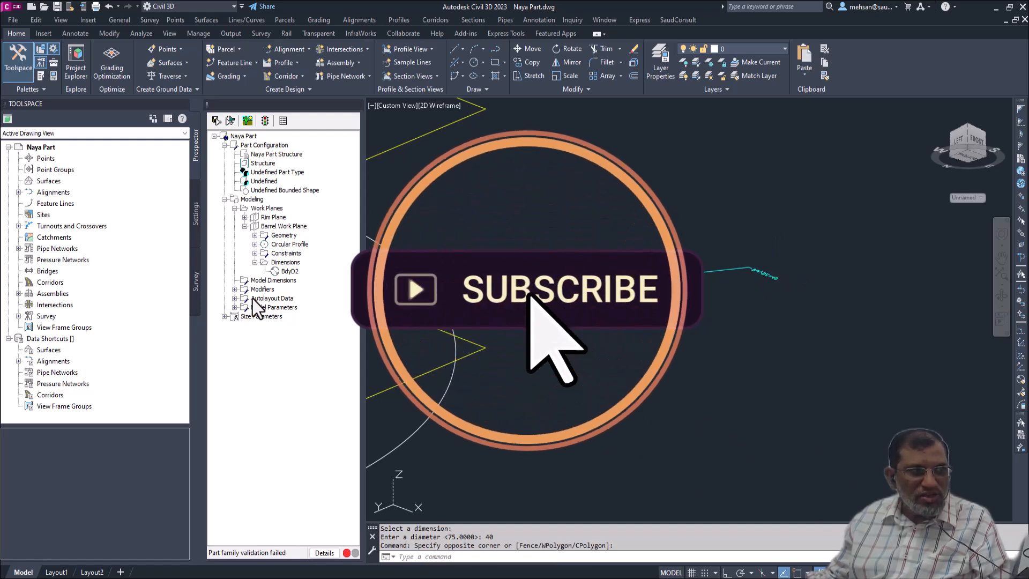
- Set the barrel circle's BdyD2 diameter dimension on the Barrel Work Plane to 30 and check the resized circle
{"action": "right_click", "coordinate": [288, 272]}
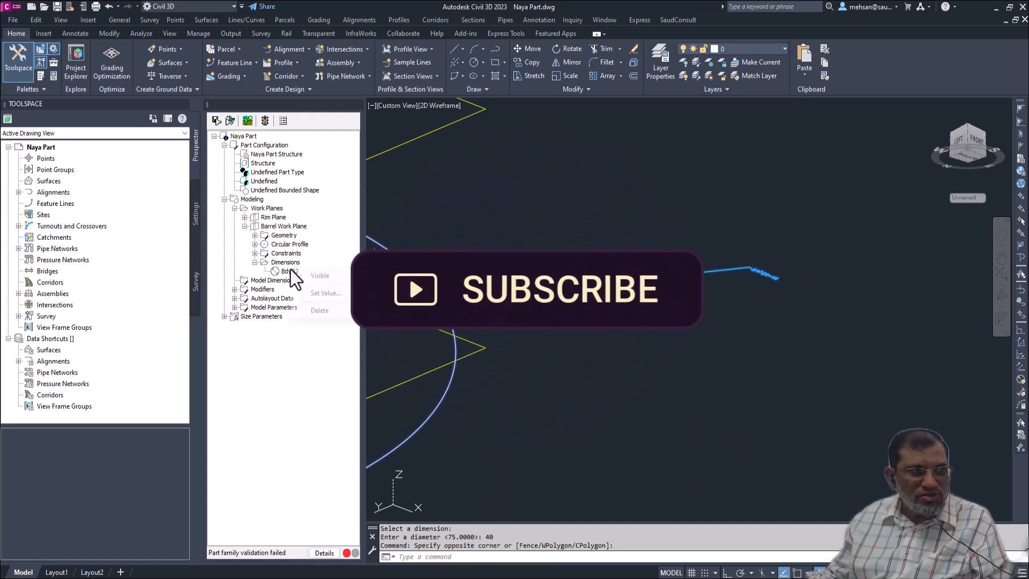
{"action": "left_click", "coordinate": [325, 292]}
{"action": "left_click", "coordinate": [776, 280]}
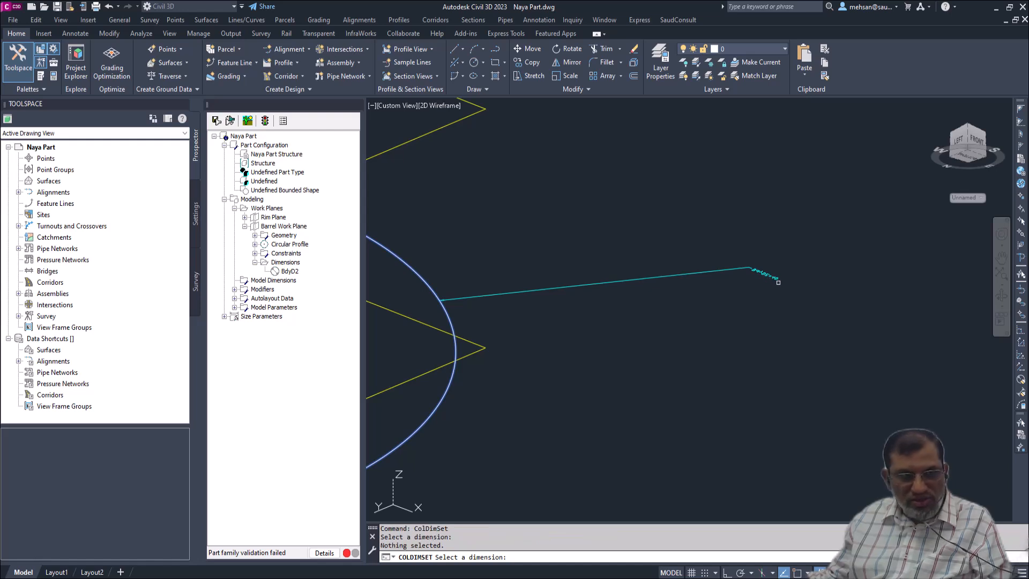
{"action": "left_click", "coordinate": [767, 273]}
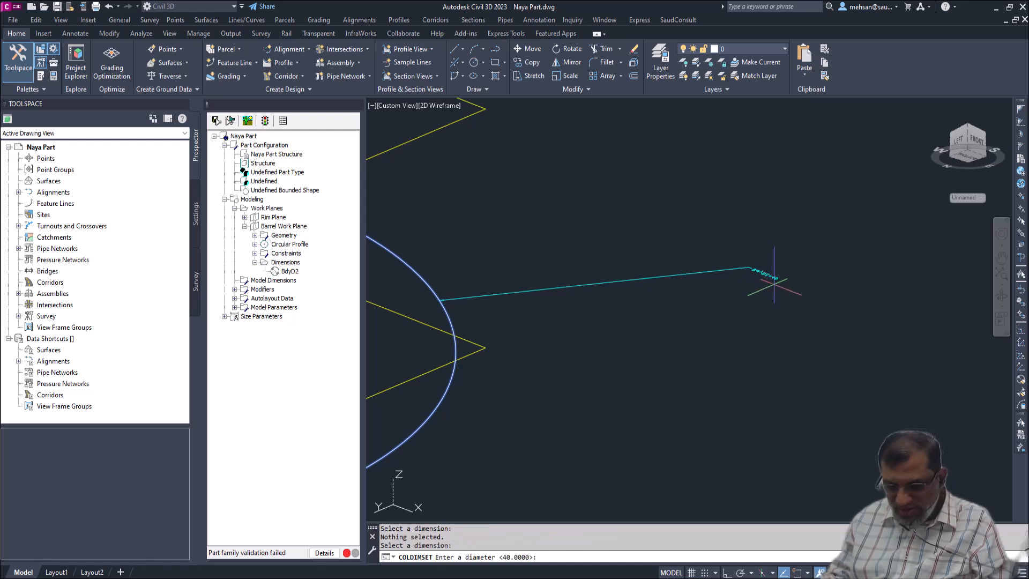
{"action": "type", "text": "30"}
{"action": "key", "text": "Return"}
{"action": "key", "text": "Escape"}
{"action": "scroll", "coordinate": [638, 330], "scroll_direction": "down", "scroll_amount": 5}
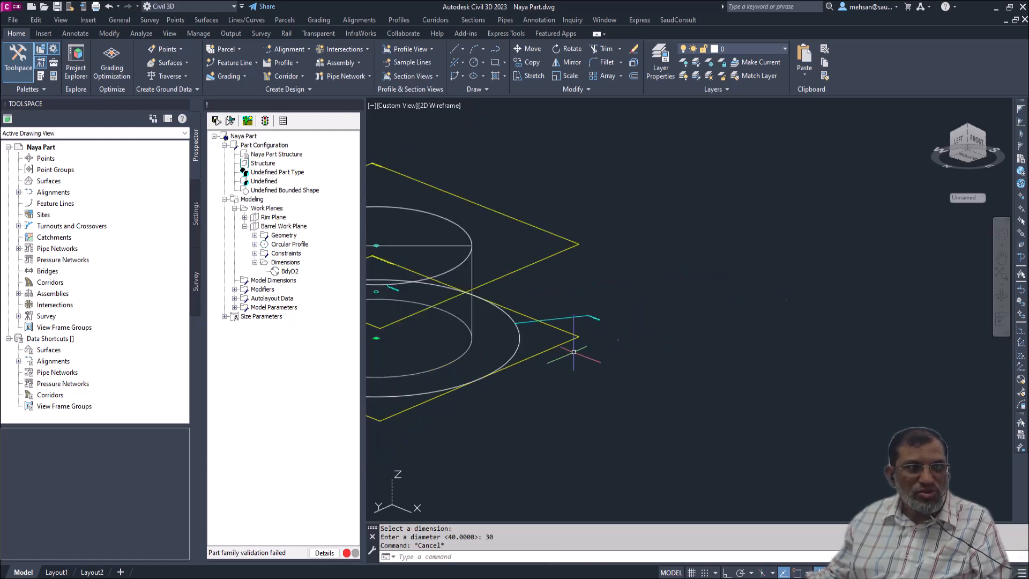
{"action": "scroll", "coordinate": [489, 368], "scroll_direction": "up", "scroll_amount": 3}
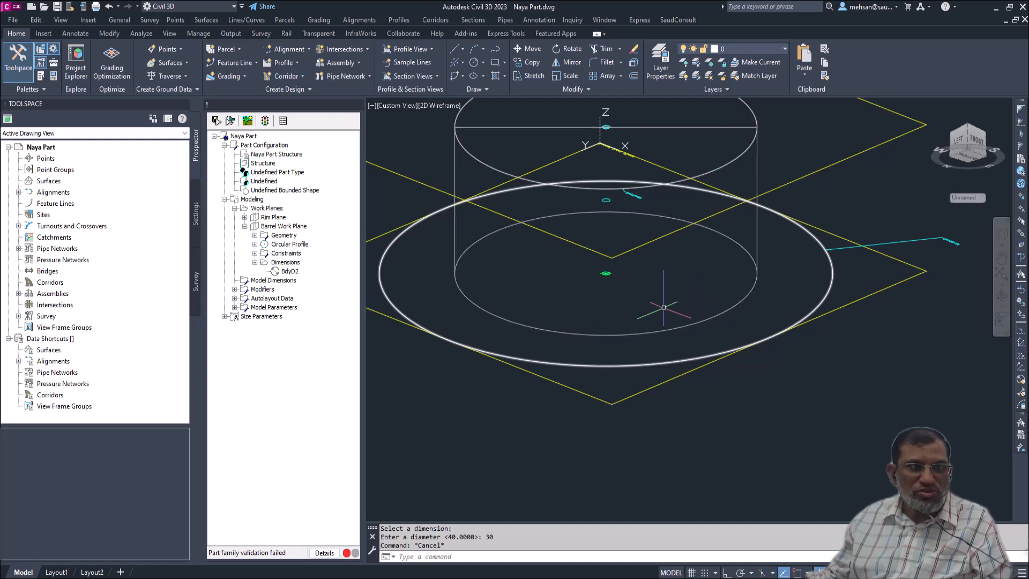
{"action": "scroll", "coordinate": [656, 308], "scroll_direction": "down", "scroll_amount": 2}
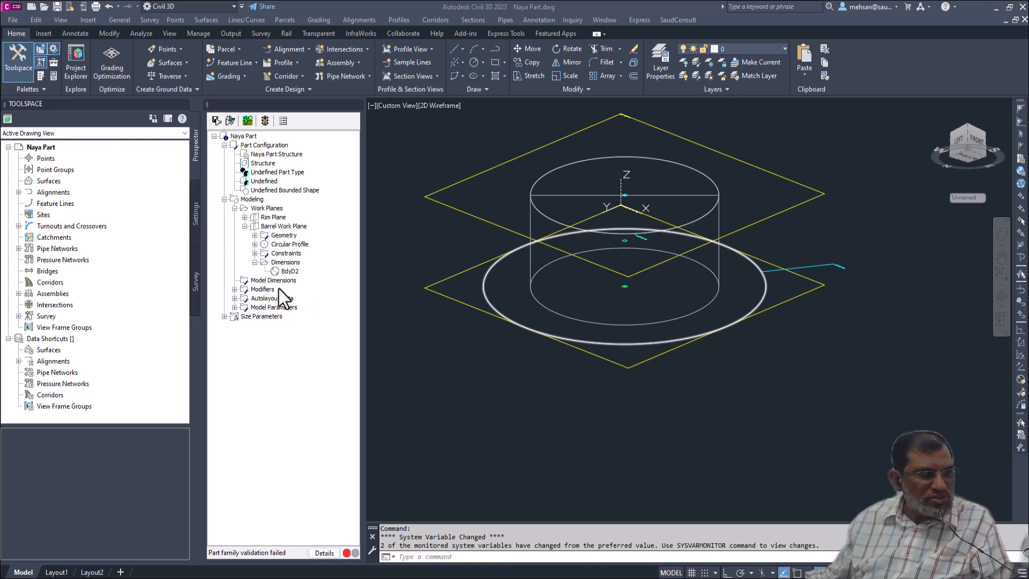
- Inspect the existing Extrusion under Modifiers, including its circular profile and available options
{"action": "left_click", "coordinate": [265, 290]}
{"action": "left_click", "coordinate": [234, 290]}
{"action": "left_click", "coordinate": [262, 299]}
{"action": "left_click", "coordinate": [244, 299]}
{"action": "right_click", "coordinate": [272, 300]}
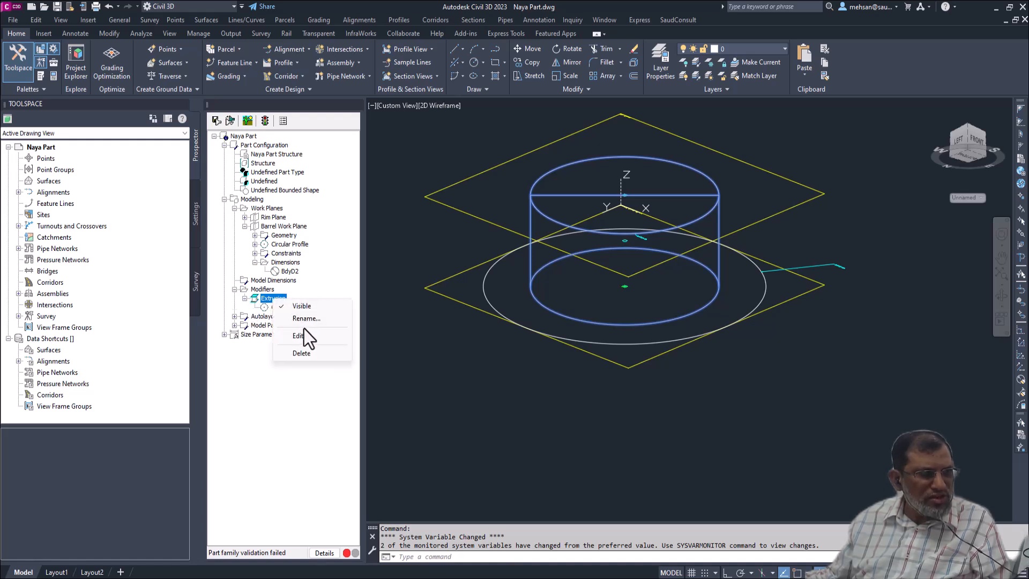
{"action": "left_click", "coordinate": [291, 308]}
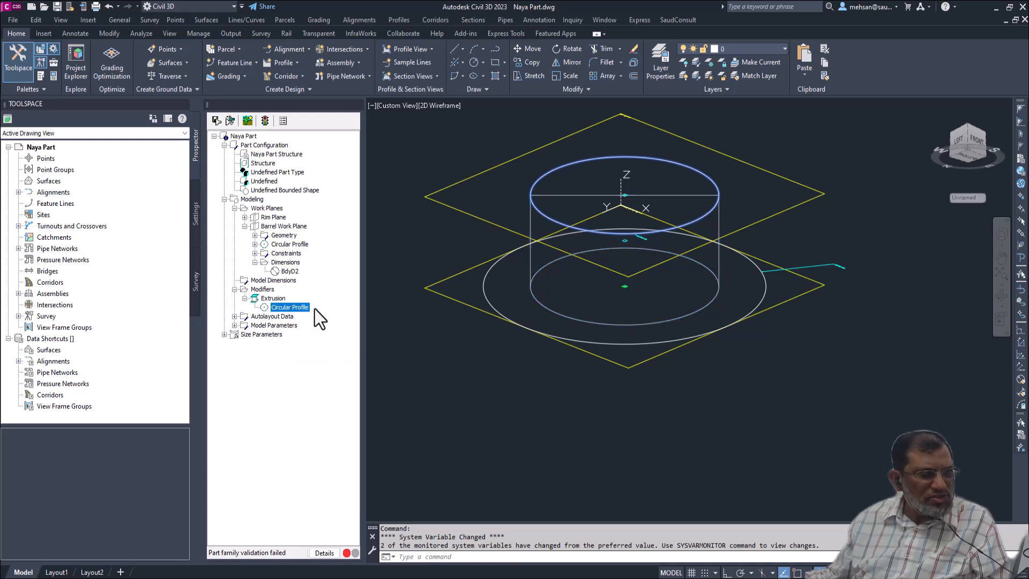
- Add an extrusion modifier to the barrel's circular profile with Blind termination, a distance of 15 and Flip enabled
{"action": "left_click", "coordinate": [485, 302]}
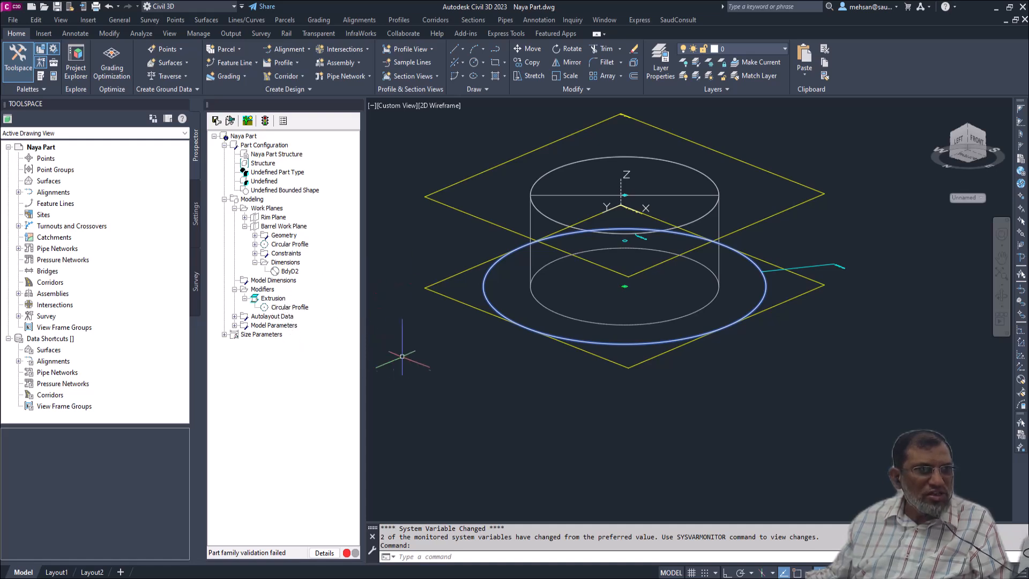
{"action": "right_click", "coordinate": [268, 291]}
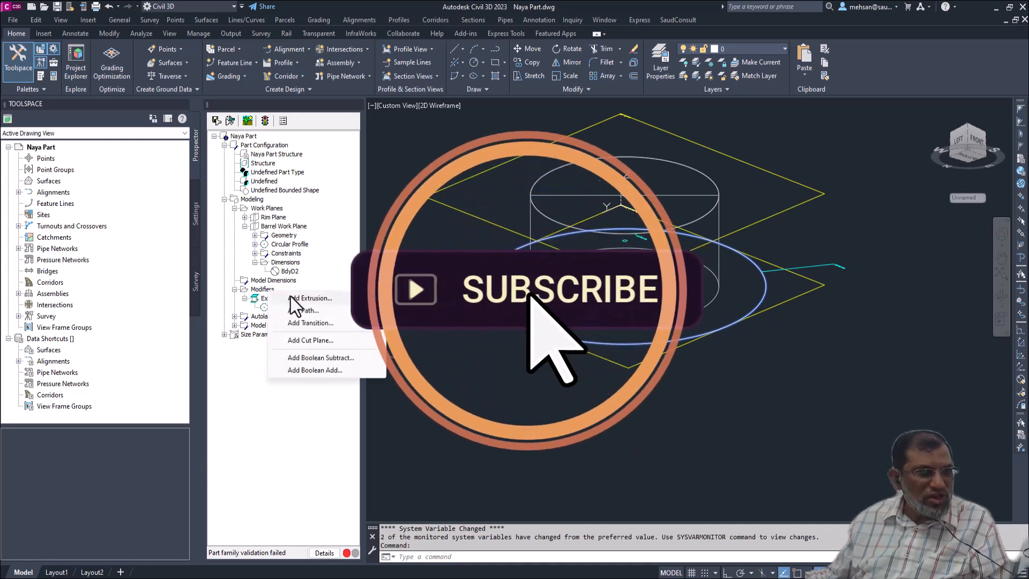
{"action": "left_click", "coordinate": [305, 296]}
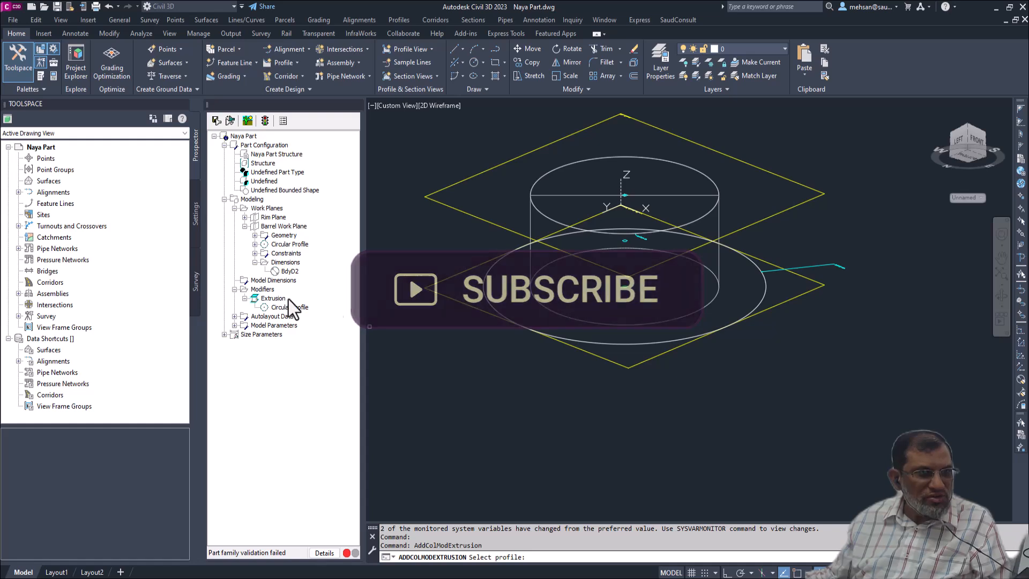
{"action": "left_click", "coordinate": [487, 302]}
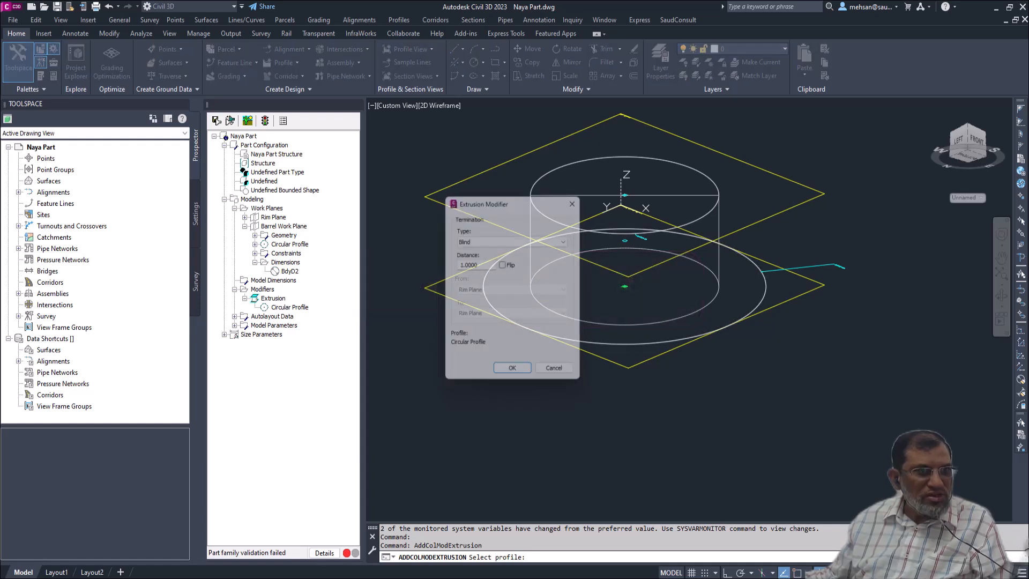
{"action": "left_click", "coordinate": [504, 265]}
{"action": "left_click_drag", "start_coordinate": [486, 266], "coordinate": [448, 266]}
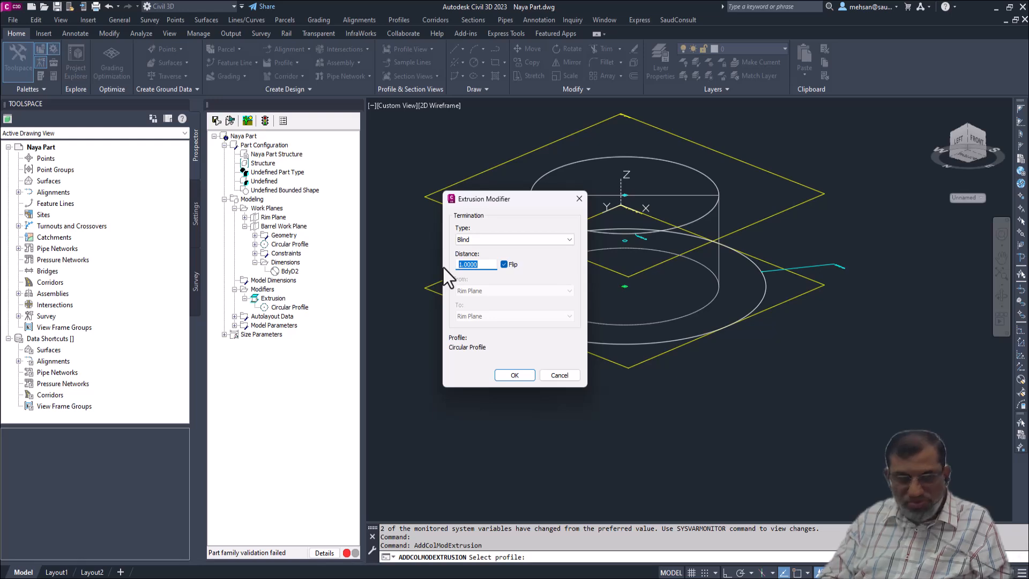
{"action": "type", "text": "15"}
{"action": "key", "text": "Tab"}
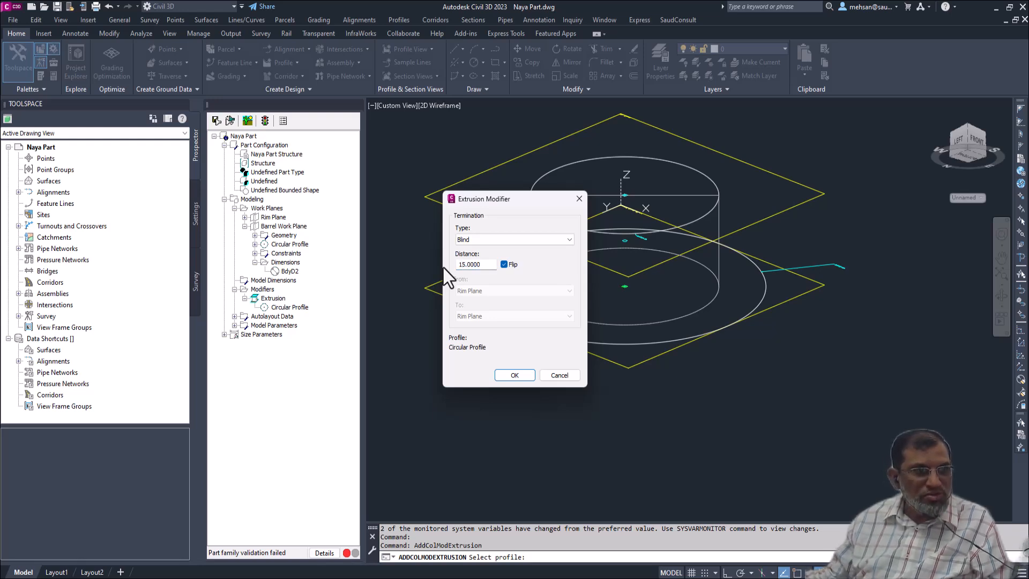
{"action": "left_click", "coordinate": [513, 375]}
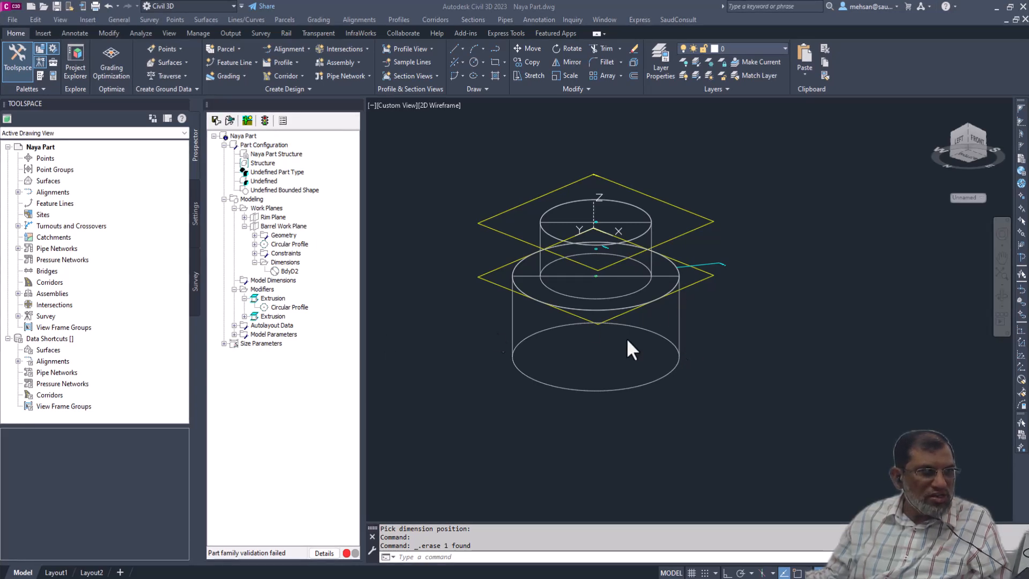
- Add a distance model dimension to the barrel extrusion, place it just outside the cylinder and check its label
{"action": "left_click", "coordinate": [264, 282]}
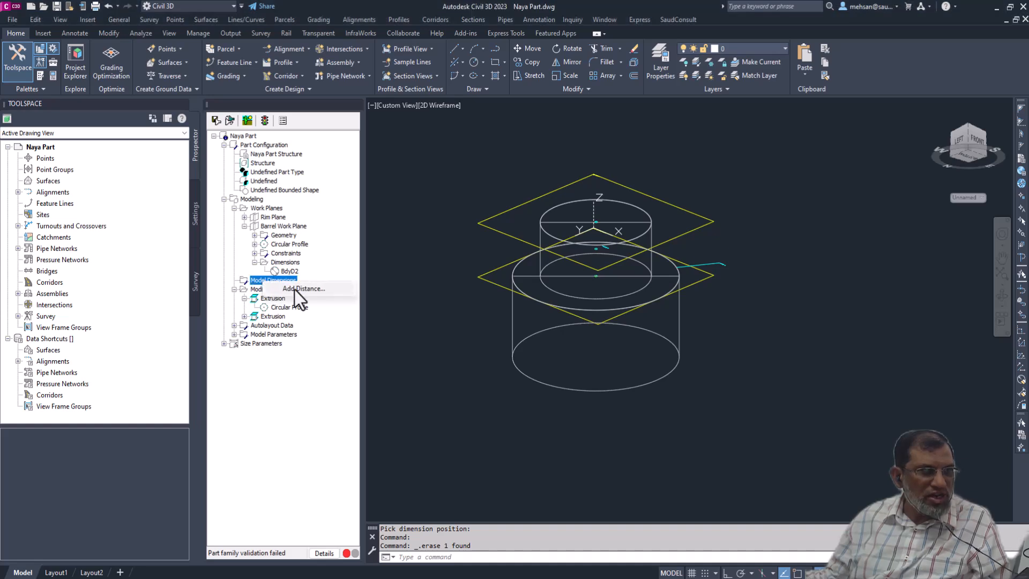
{"action": "left_click", "coordinate": [295, 290]}
{"action": "left_click", "coordinate": [679, 312]}
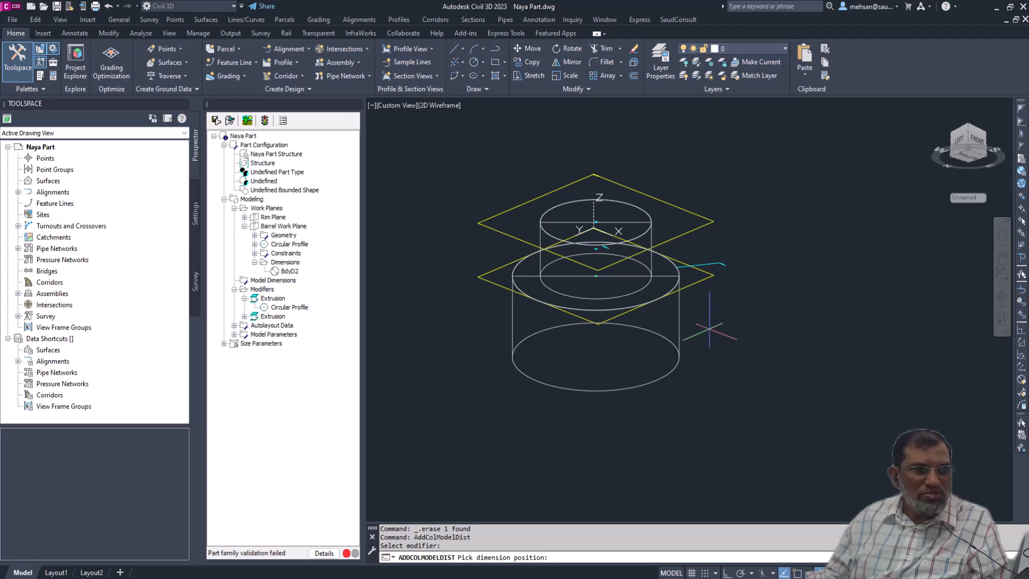
{"action": "left_click", "coordinate": [698, 331]}
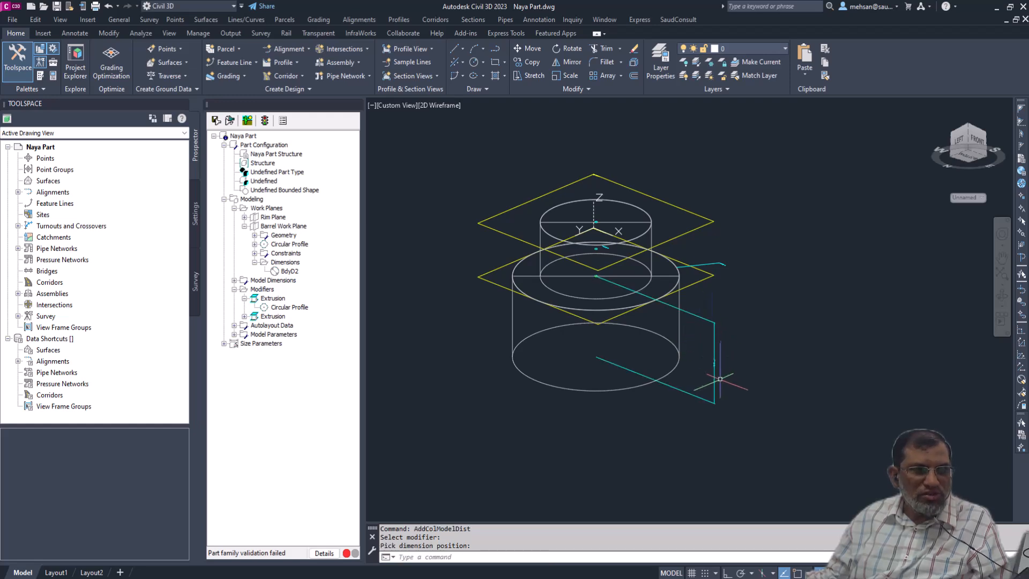
{"action": "scroll", "coordinate": [717, 377], "scroll_direction": "up", "scroll_amount": 8}
{"action": "scroll", "coordinate": [702, 294], "scroll_direction": "up", "scroll_amount": 3}
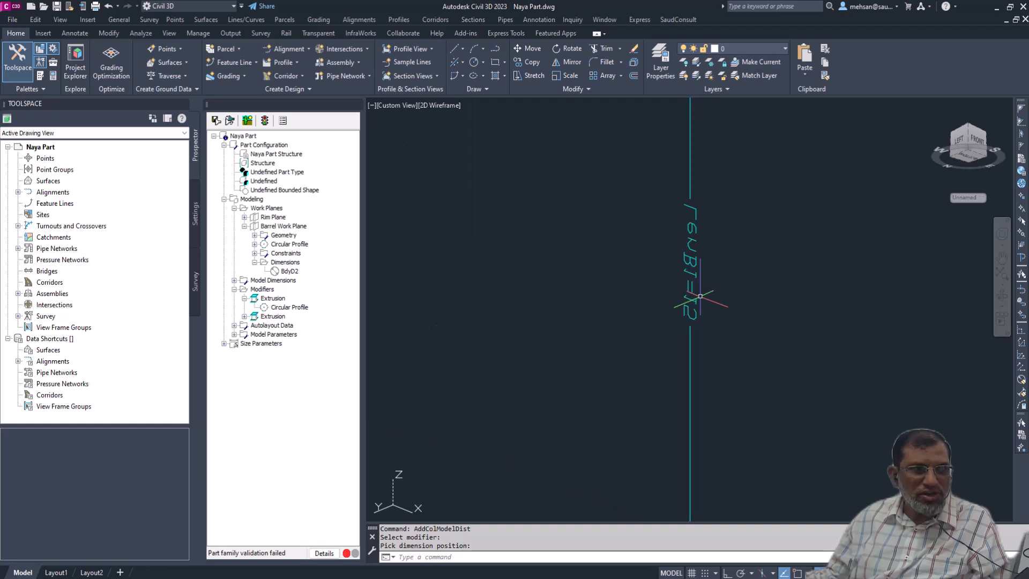
{"action": "scroll", "coordinate": [700, 296], "scroll_direction": "down", "scroll_amount": 8}
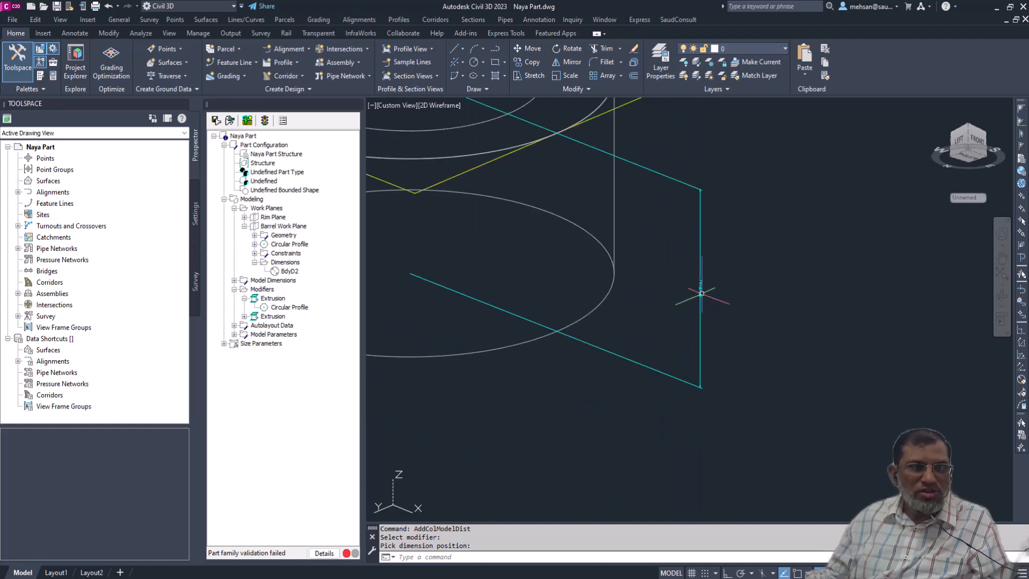
{"action": "scroll", "coordinate": [701, 293], "scroll_direction": "up", "scroll_amount": 3}
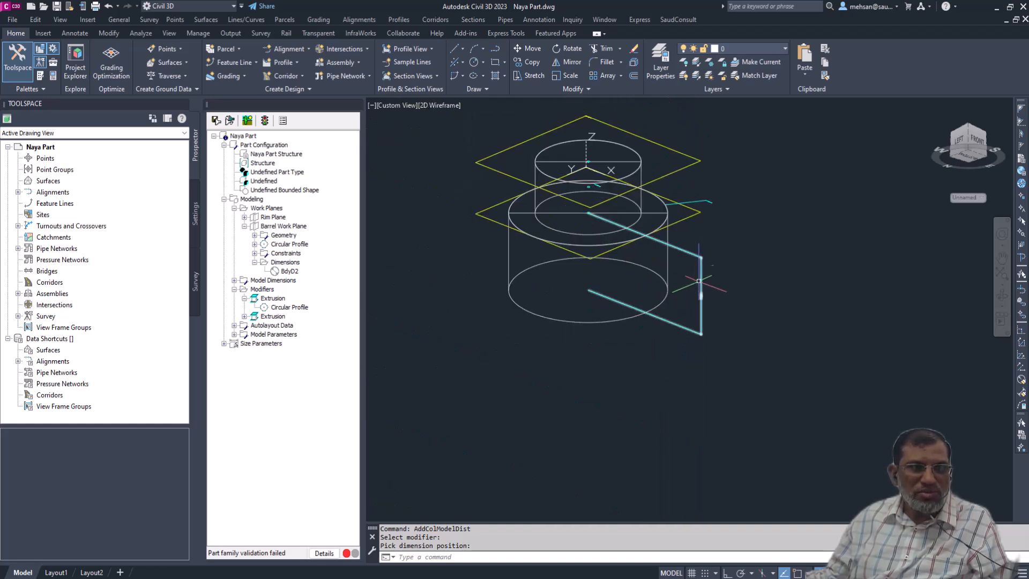
{"action": "scroll", "coordinate": [696, 291], "scroll_direction": "up", "scroll_amount": 5}
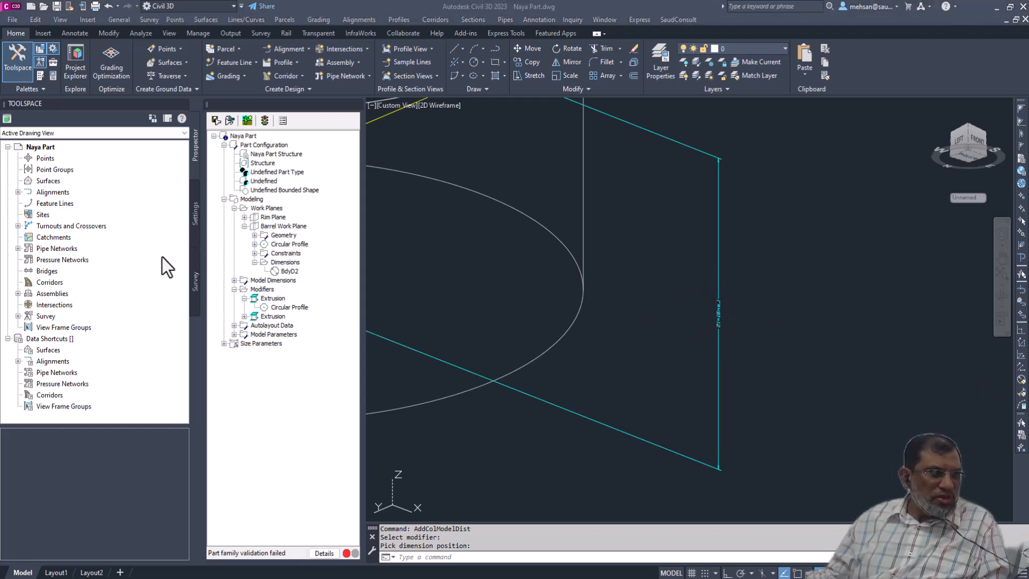
- Review the Model Parameters and Size Parameters lists and the part size values table, starting with BdyD1
{"action": "left_click", "coordinate": [234, 334]}
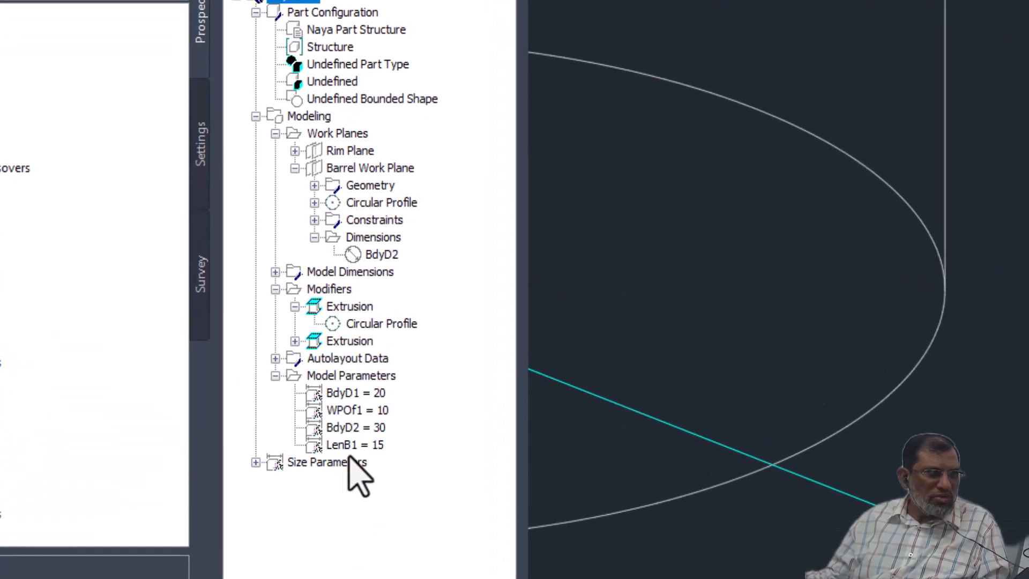
{"action": "left_click", "coordinate": [256, 462]}
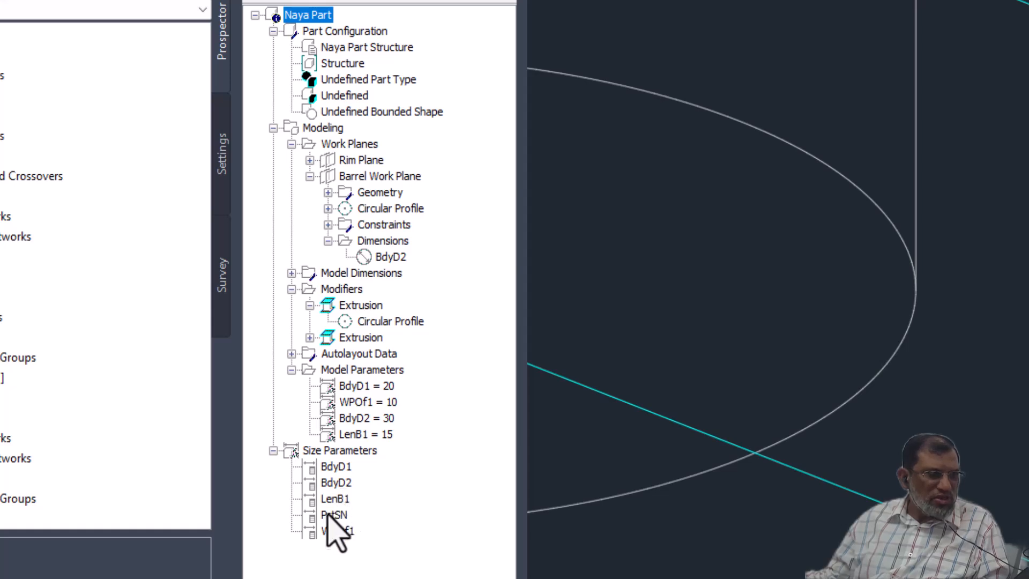
{"action": "left_click", "coordinate": [314, 467]}
{"action": "right_click", "coordinate": [332, 466]}
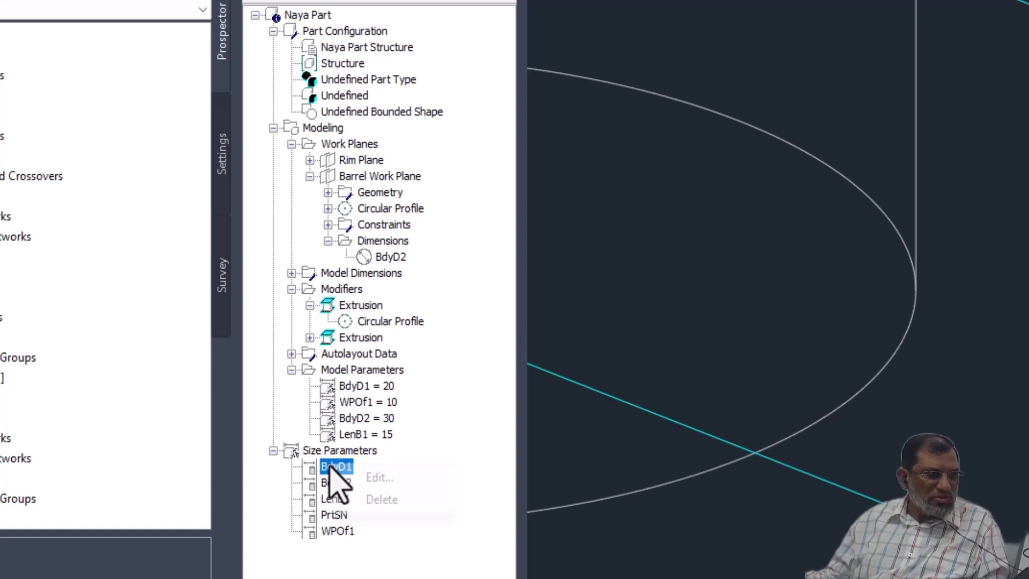
{"action": "left_click", "coordinate": [385, 478]}
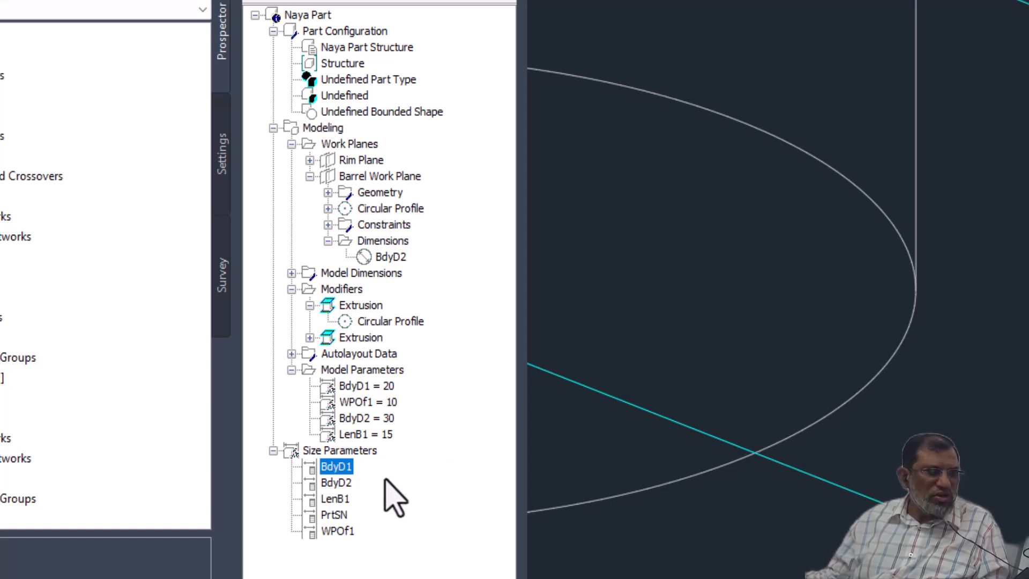
{"action": "right_click", "coordinate": [336, 465]}
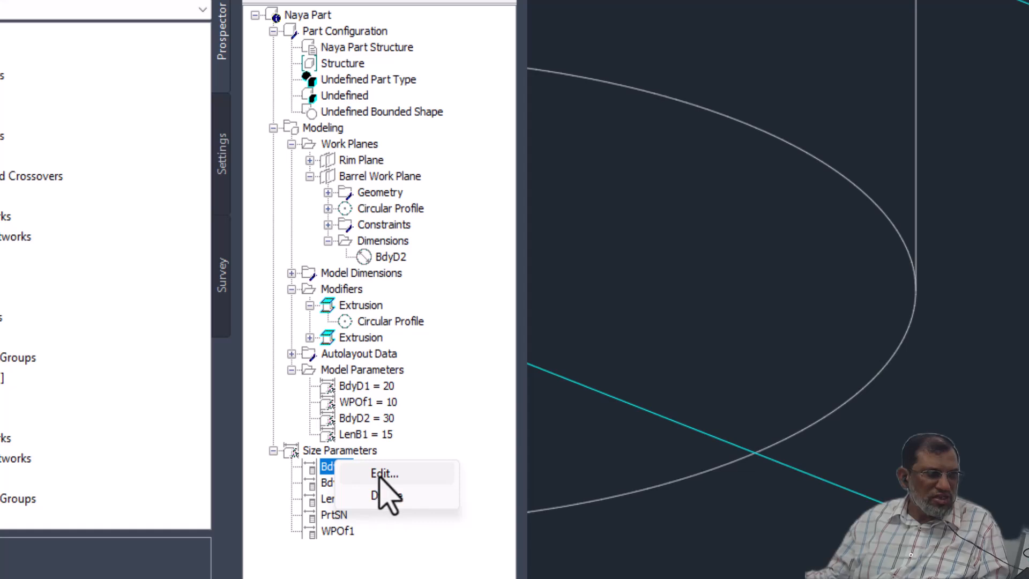
{"action": "left_click", "coordinate": [384, 477]}
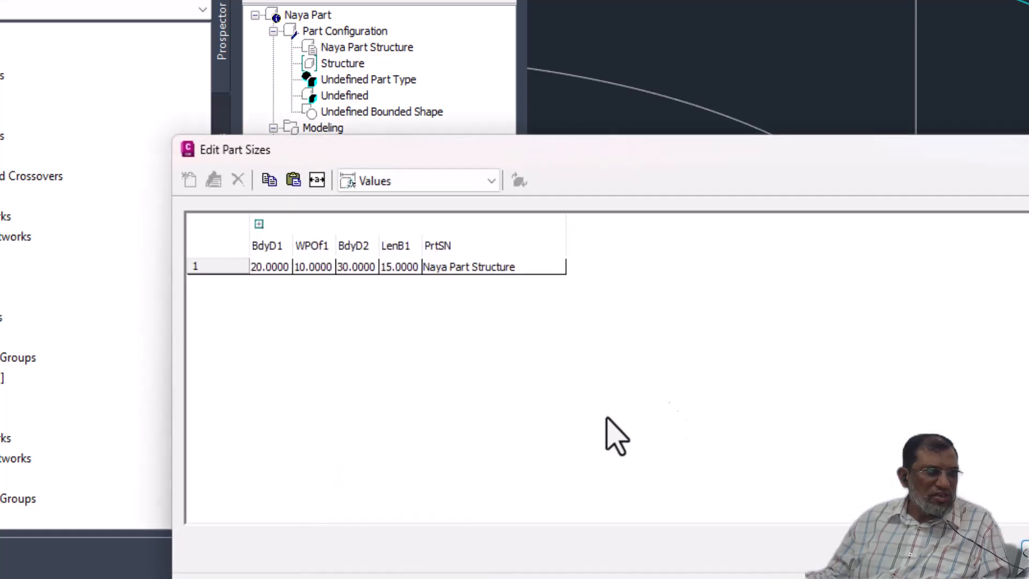
{"action": "left_click", "coordinate": [271, 251]}
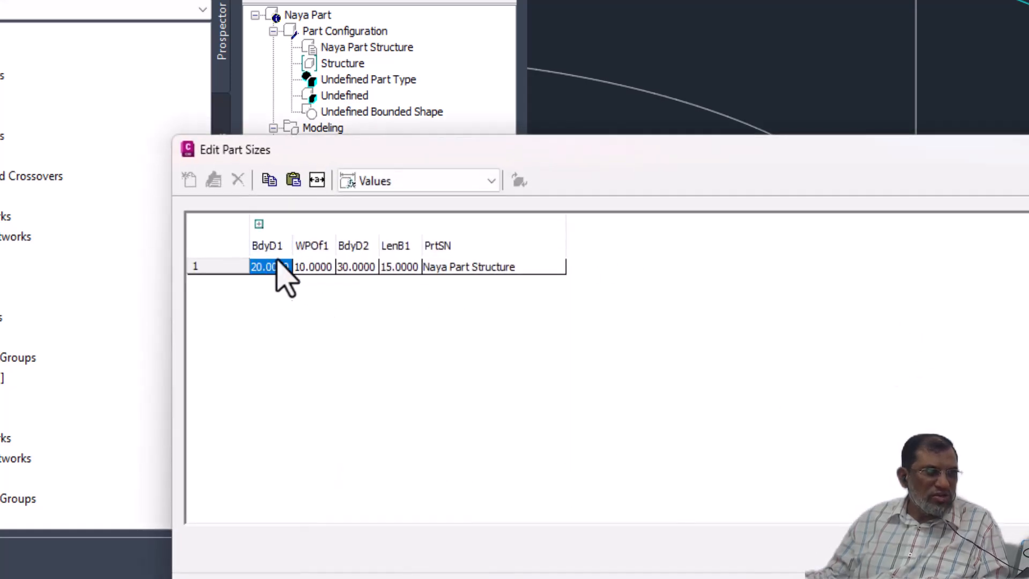
{"action": "left_click", "coordinate": [1028, 149]}
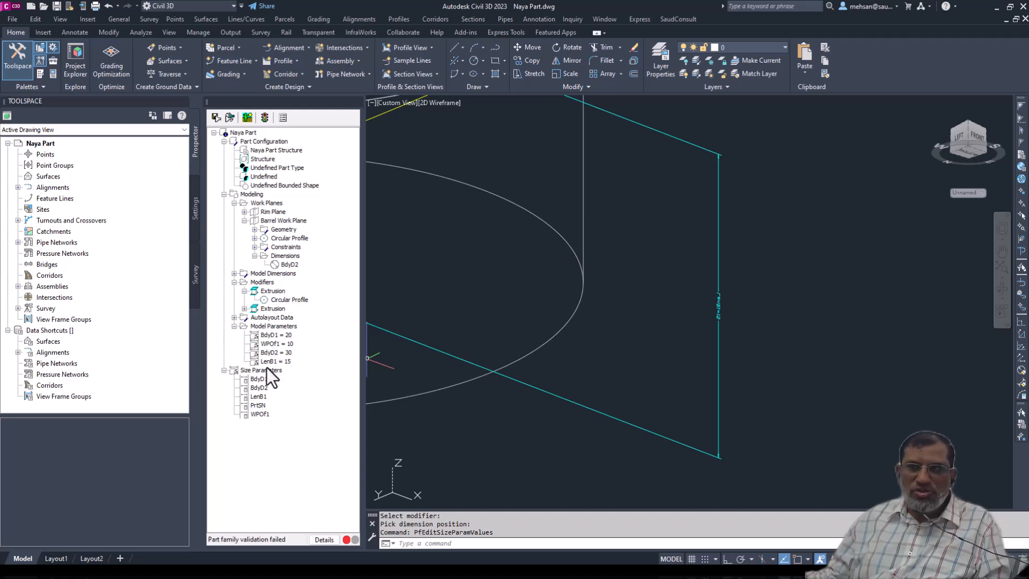
- Examine the names, values, equations and descriptions in the Model Parameters editor, then close it
{"action": "right_click", "coordinate": [262, 329]}
{"action": "left_click", "coordinate": [265, 326]}
{"action": "right_click", "coordinate": [276, 323]}
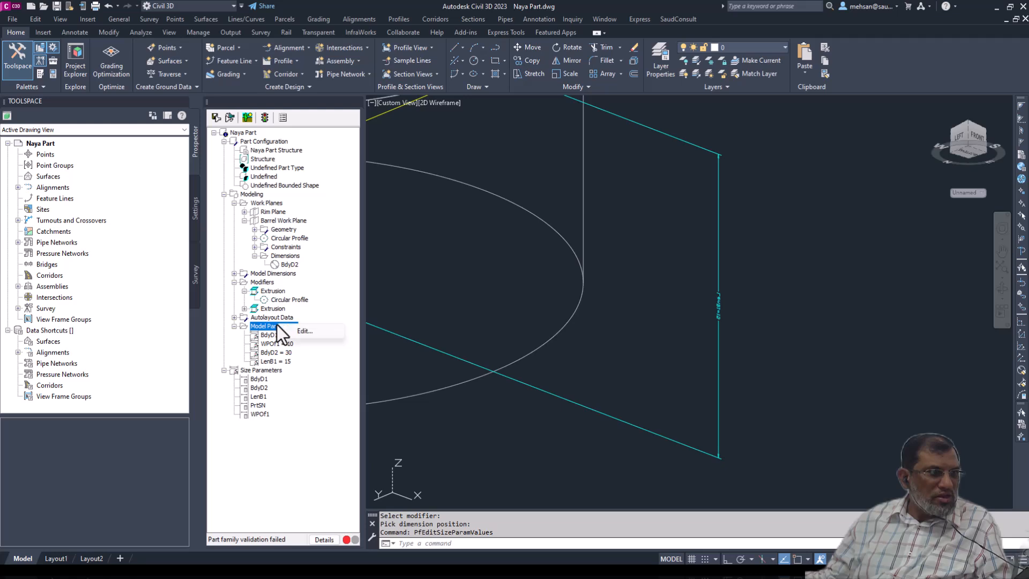
{"action": "left_click", "coordinate": [295, 328]}
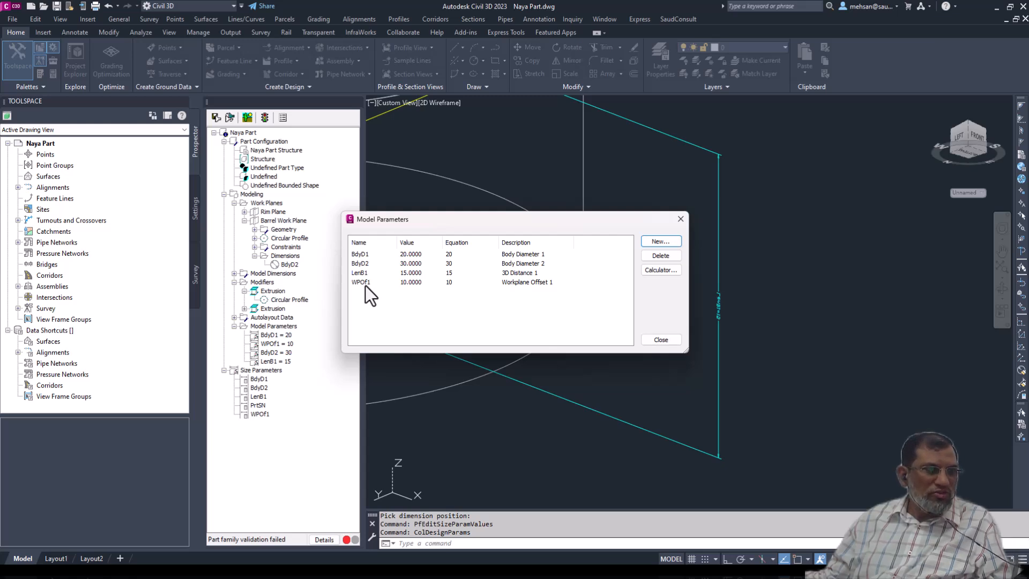
{"action": "left_click", "coordinate": [679, 220]}
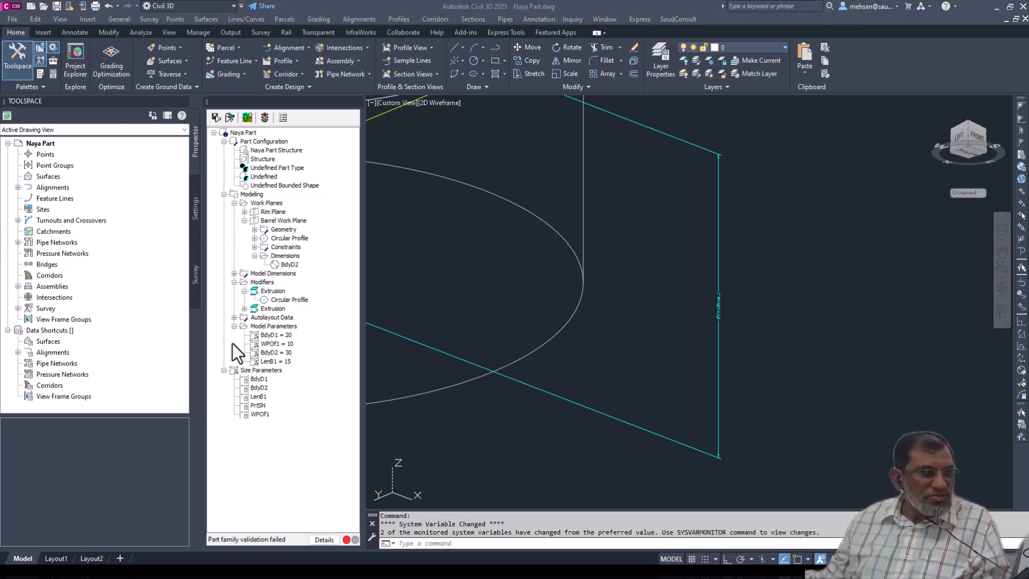
- Open the Size Parameters for editing in the Parameter Configuration view of Edit Part Sizes
{"action": "right_click", "coordinate": [265, 371]}
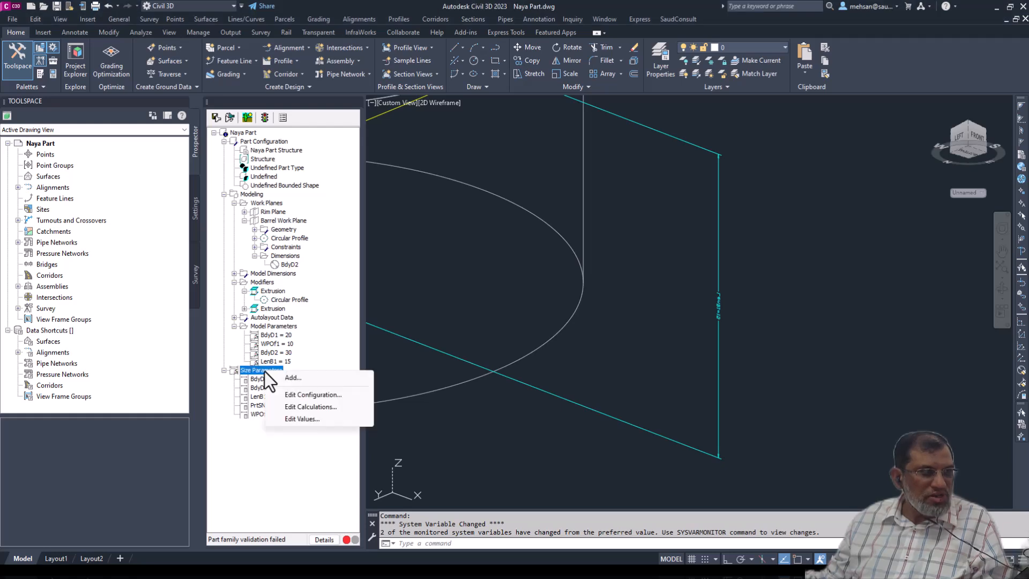
{"action": "left_click", "coordinate": [307, 397]}
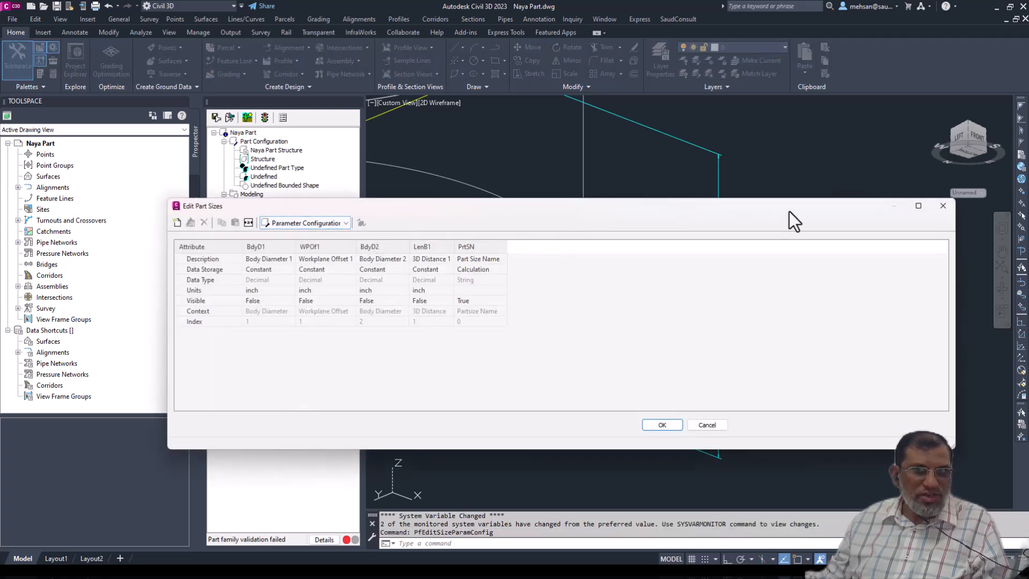
{"action": "left_click_drag", "start_coordinate": [375, 210], "coordinate": [470, 222]}
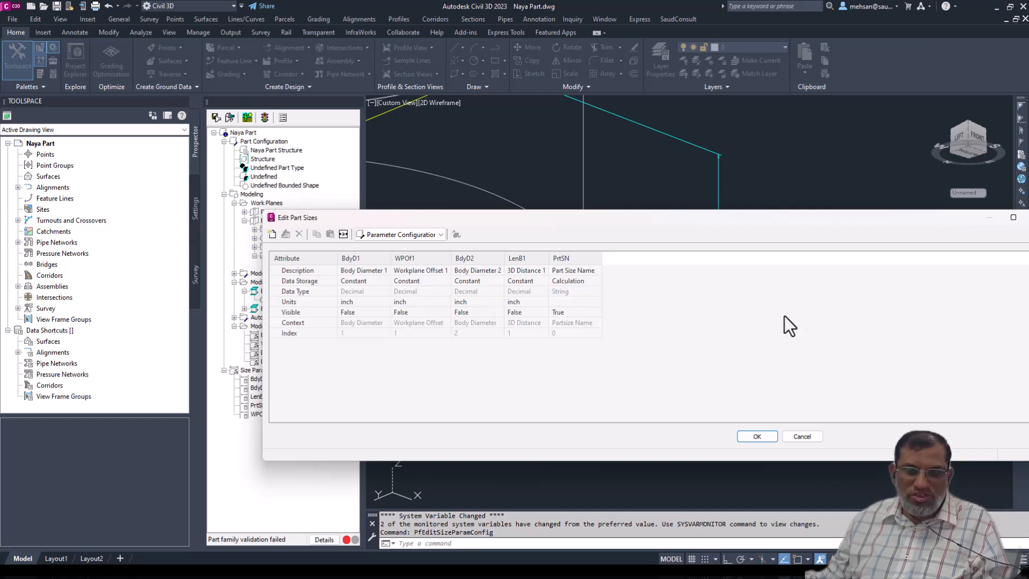
{"action": "left_click", "coordinate": [439, 235]}
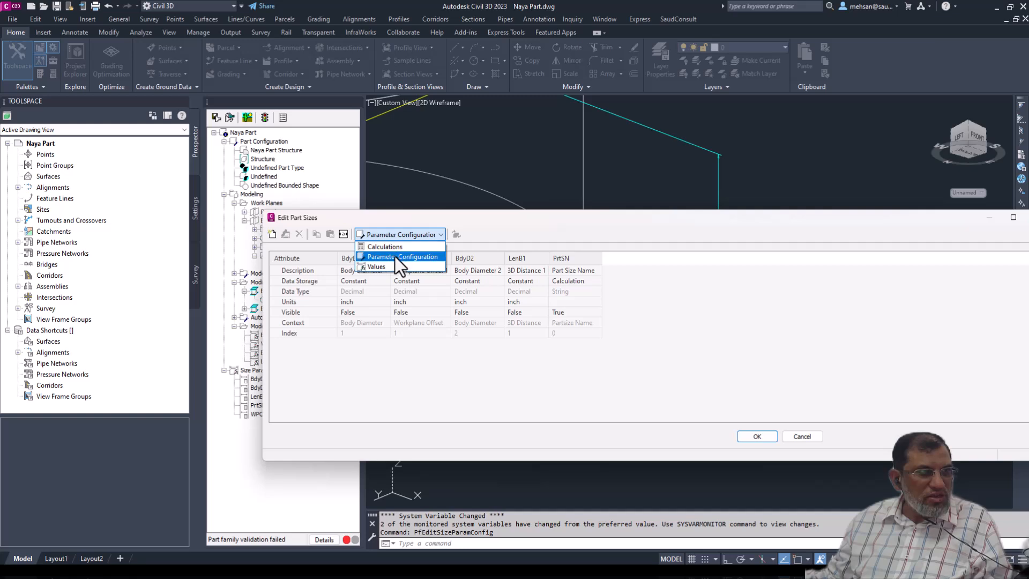
{"action": "left_click", "coordinate": [396, 257]}
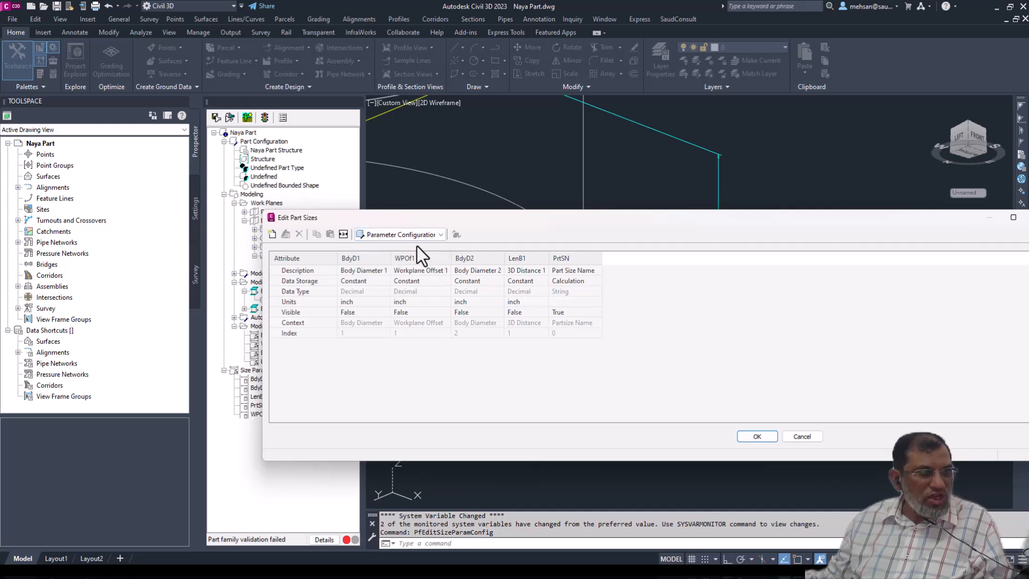
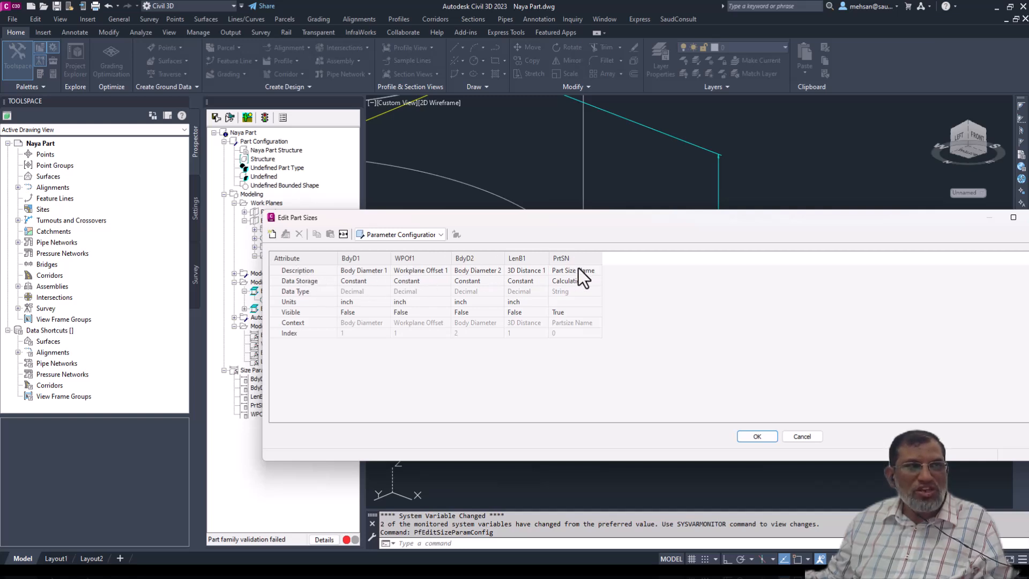
- Review the Calculations and Values views of Edit Part Sizes, and return to the Parameter Configuration view
{"action": "left_click", "coordinate": [440, 236]}
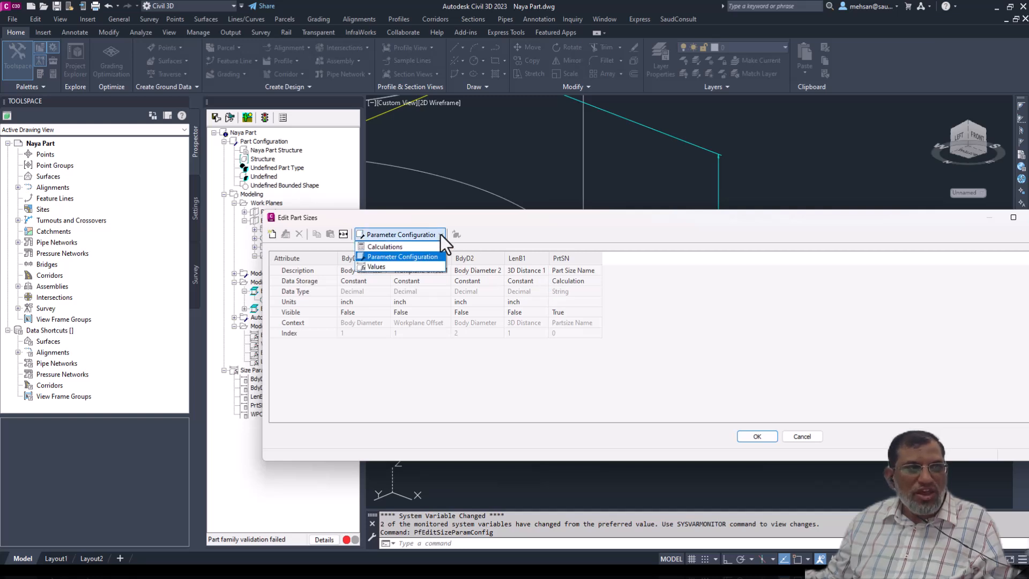
{"action": "left_click", "coordinate": [403, 250]}
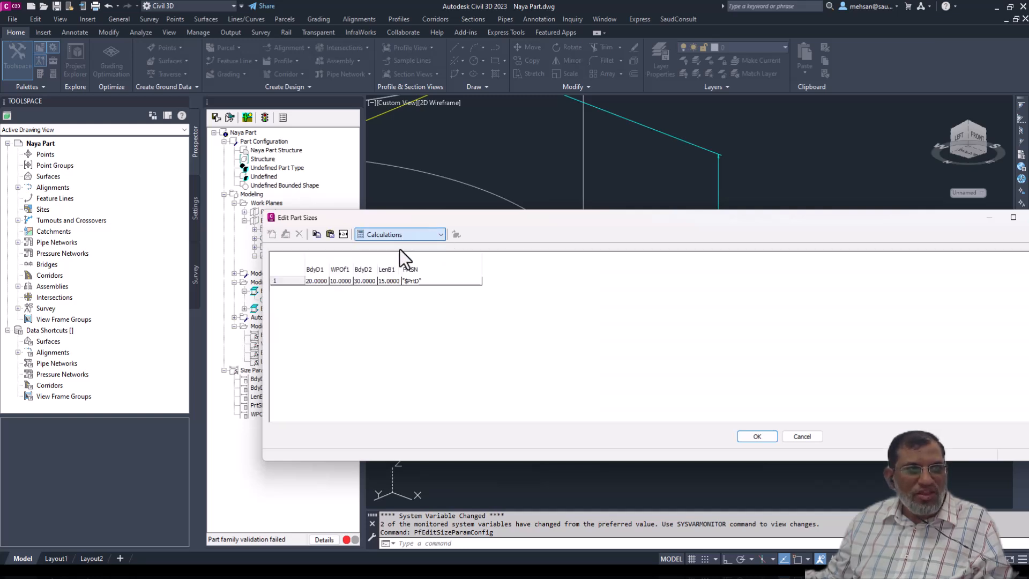
{"action": "left_click", "coordinate": [443, 235]}
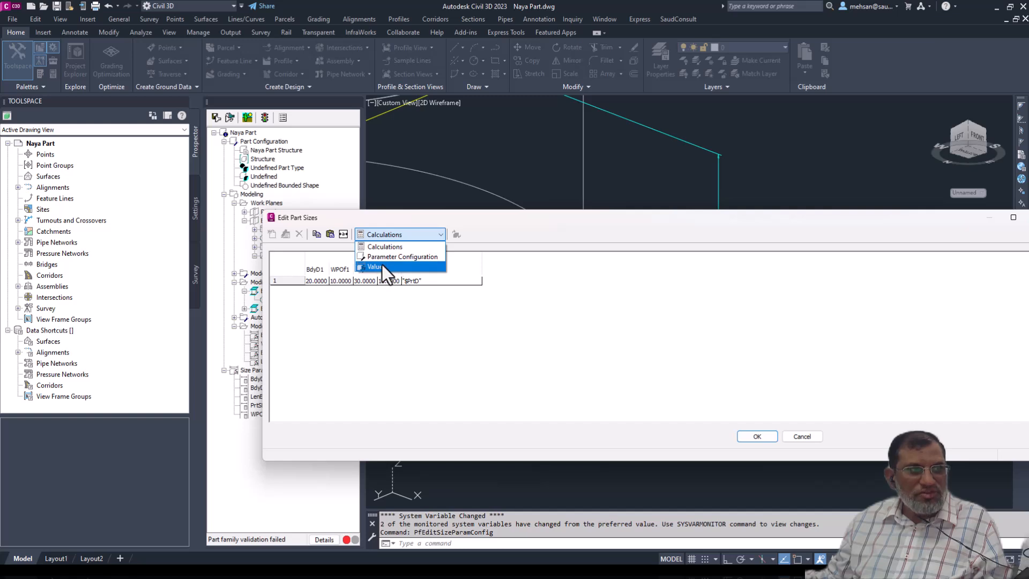
{"action": "left_click", "coordinate": [380, 266]}
{"action": "left_click", "coordinate": [443, 236]}
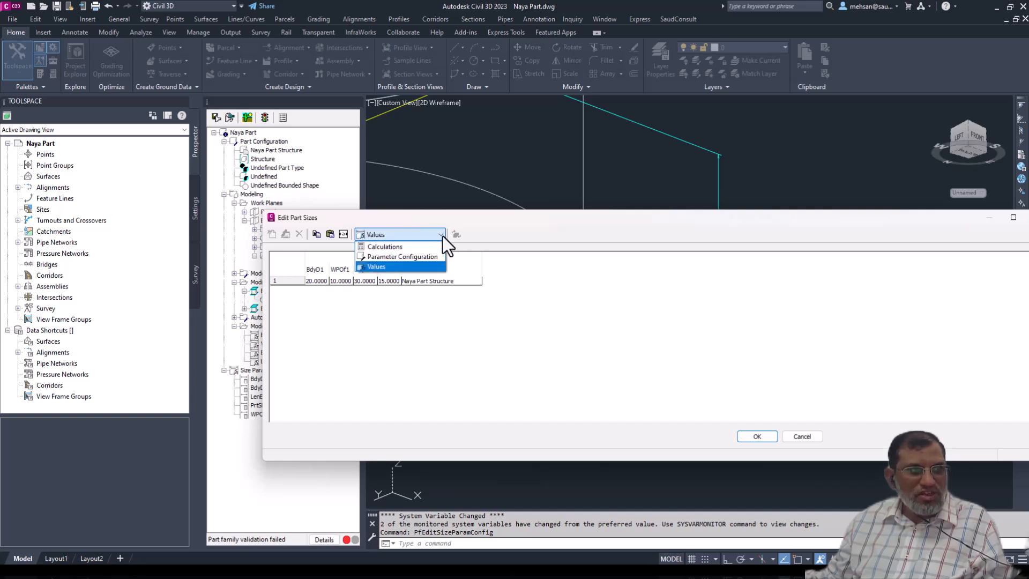
{"action": "left_click", "coordinate": [400, 256]}
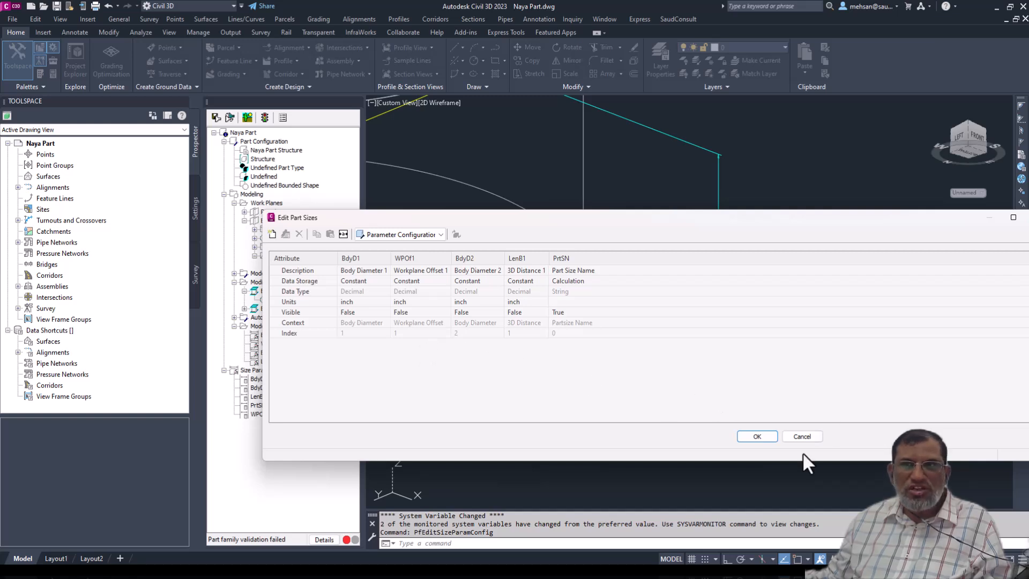
- Examine the Data Storage options available for LenB1, BdyD2 and WPOf1 without choosing a different one
{"action": "left_click", "coordinate": [537, 272]}
{"action": "left_click", "coordinate": [541, 281]}
{"action": "left_click", "coordinate": [542, 281]}
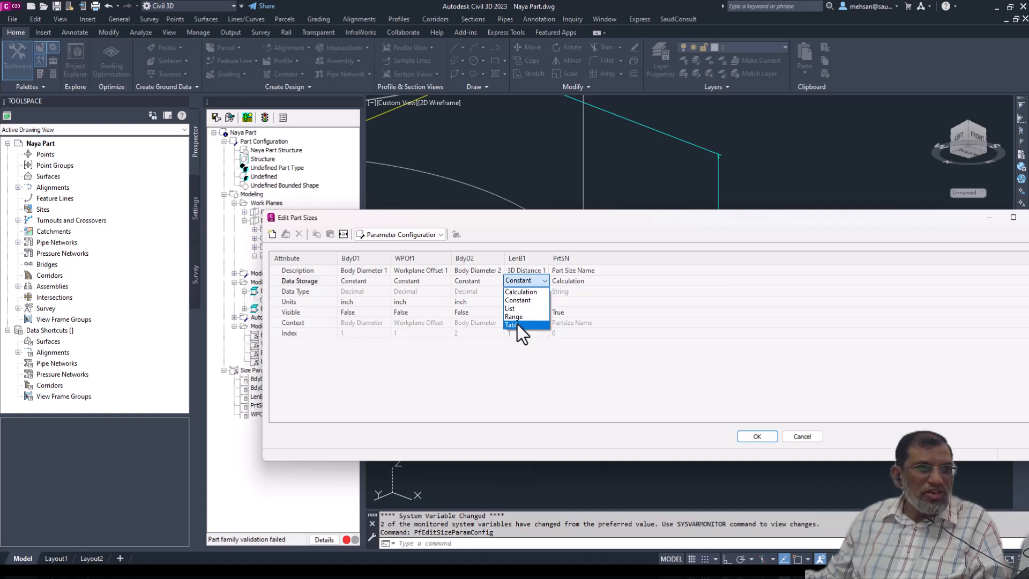
{"action": "left_click", "coordinate": [492, 282]}
{"action": "left_click", "coordinate": [500, 282]}
{"action": "left_click", "coordinate": [500, 281]}
{"action": "left_click", "coordinate": [499, 281]}
{"action": "left_click", "coordinate": [441, 282]}
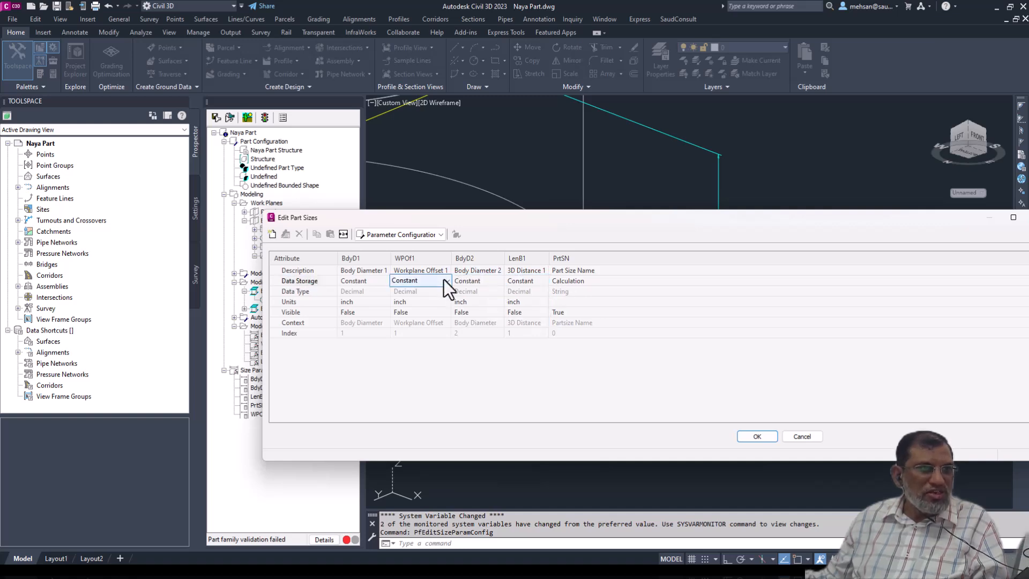
{"action": "left_click", "coordinate": [447, 281]}
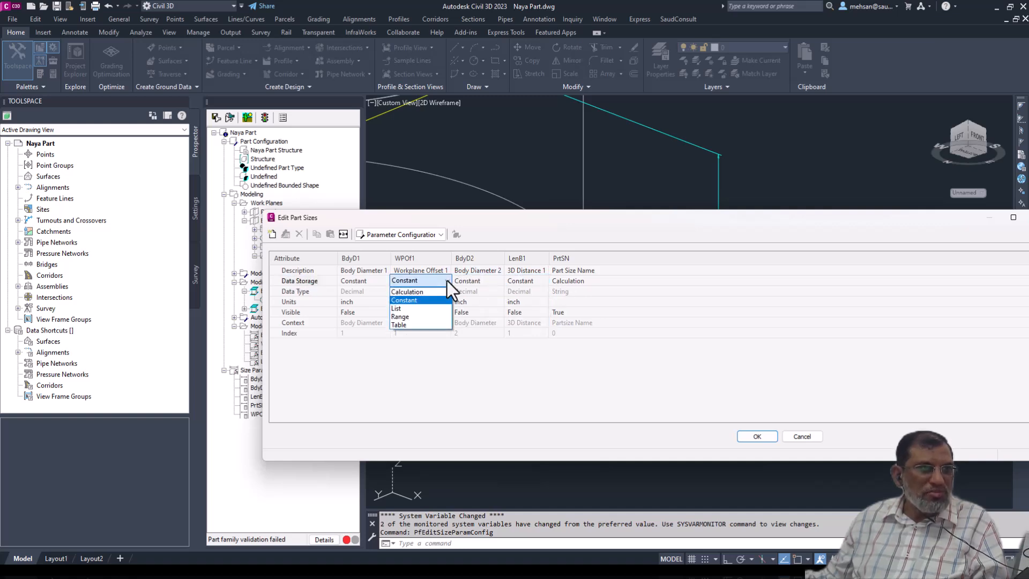
{"action": "left_click", "coordinate": [440, 234]}
- Inspect the BdyD1 cell in the Values view of the part sizes and leave its editing without a change
{"action": "left_click", "coordinate": [439, 233]}
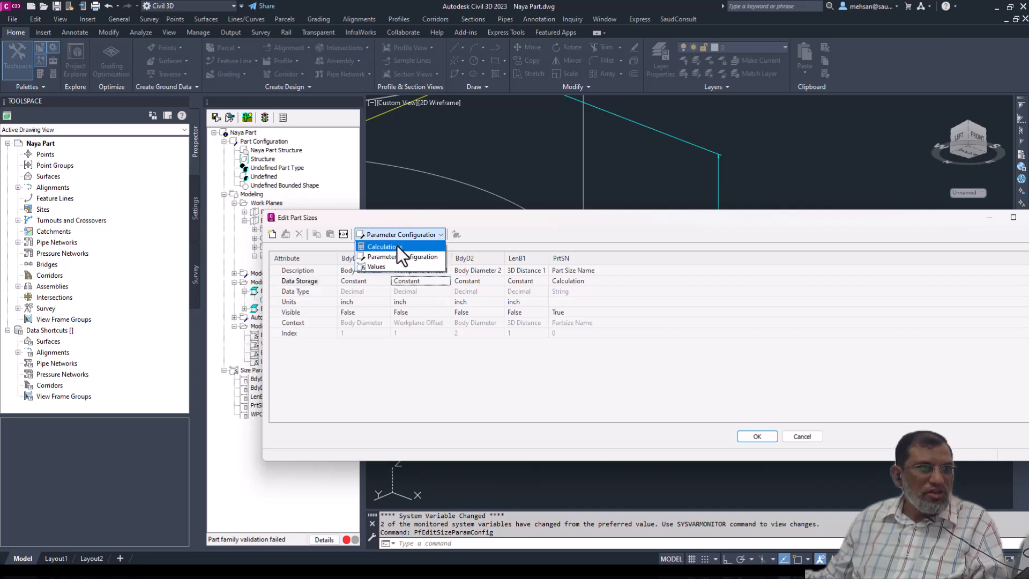
{"action": "left_click", "coordinate": [387, 266]}
{"action": "left_click", "coordinate": [315, 280]}
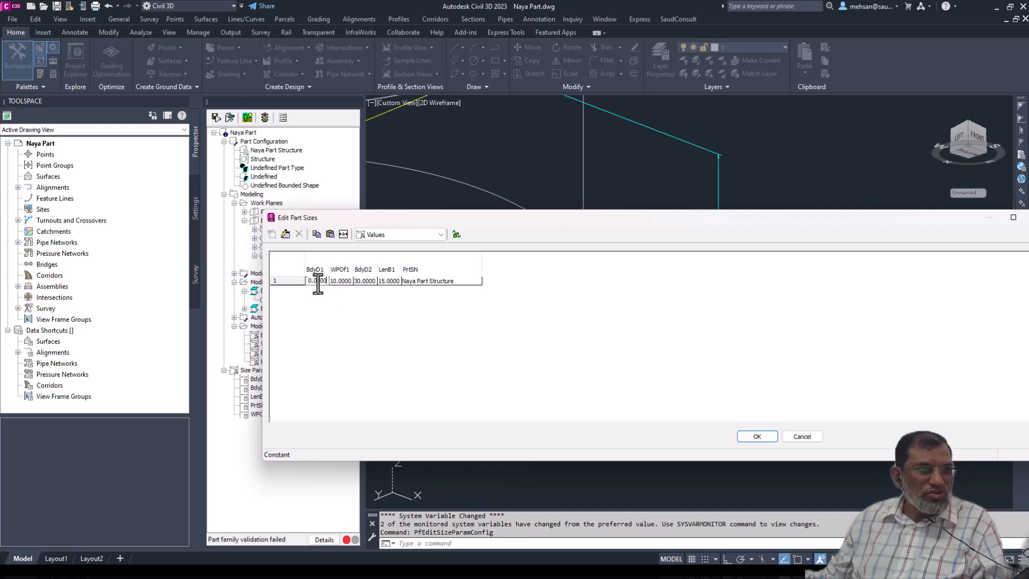
{"action": "key", "text": "Escape"}
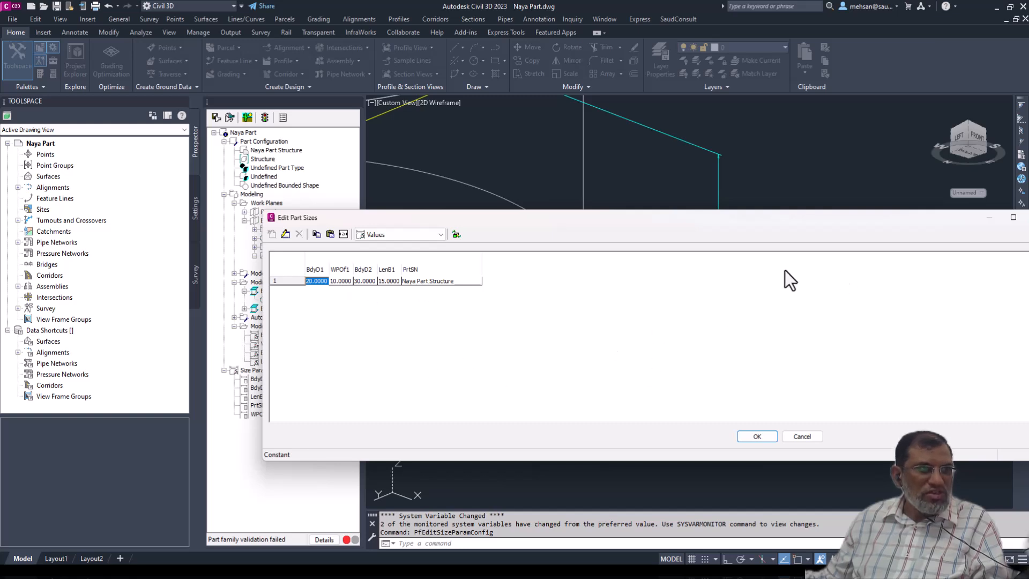
- Compare the Calculations, Parameter Configuration and Values views once more, then cancel Edit Part Sizes
{"action": "left_click", "coordinate": [396, 237]}
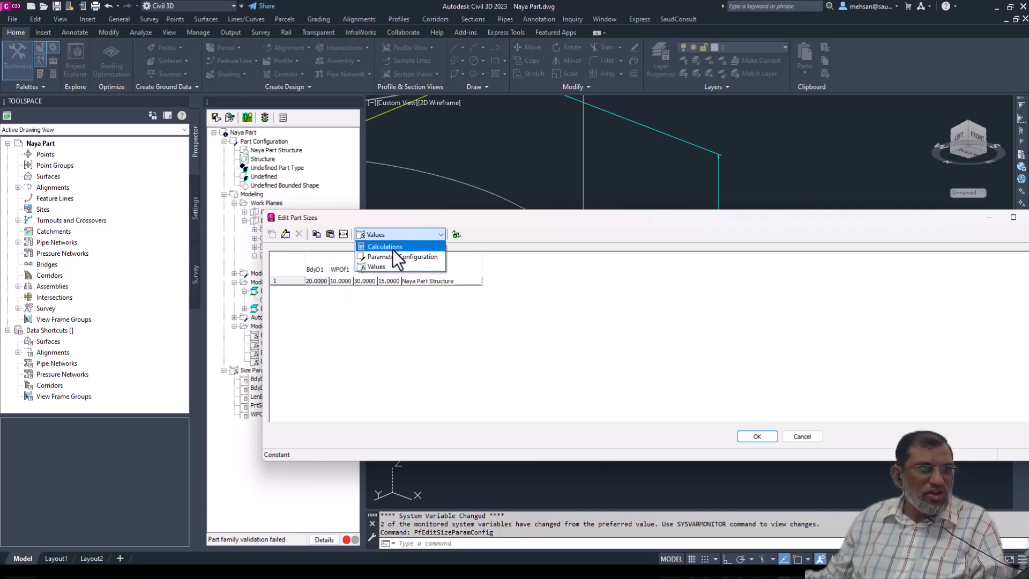
{"action": "left_click", "coordinate": [391, 251]}
{"action": "left_click", "coordinate": [423, 235]}
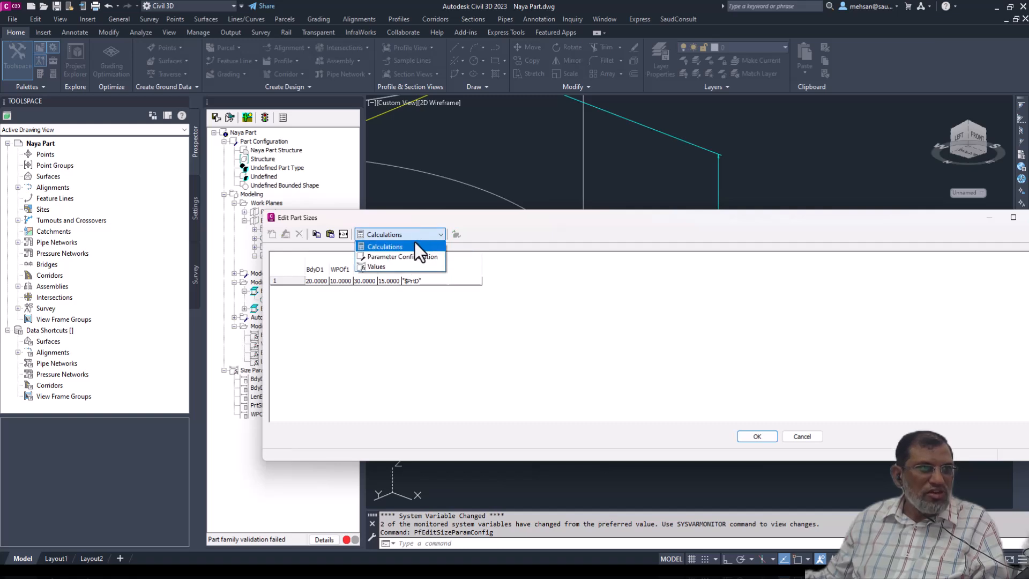
{"action": "left_click", "coordinate": [399, 251]}
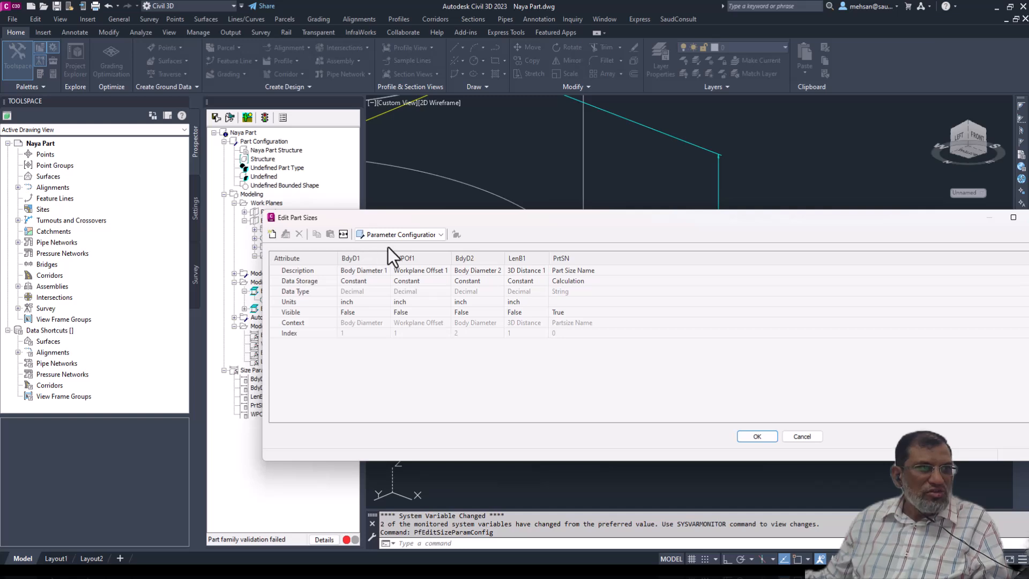
{"action": "left_click", "coordinate": [407, 234]}
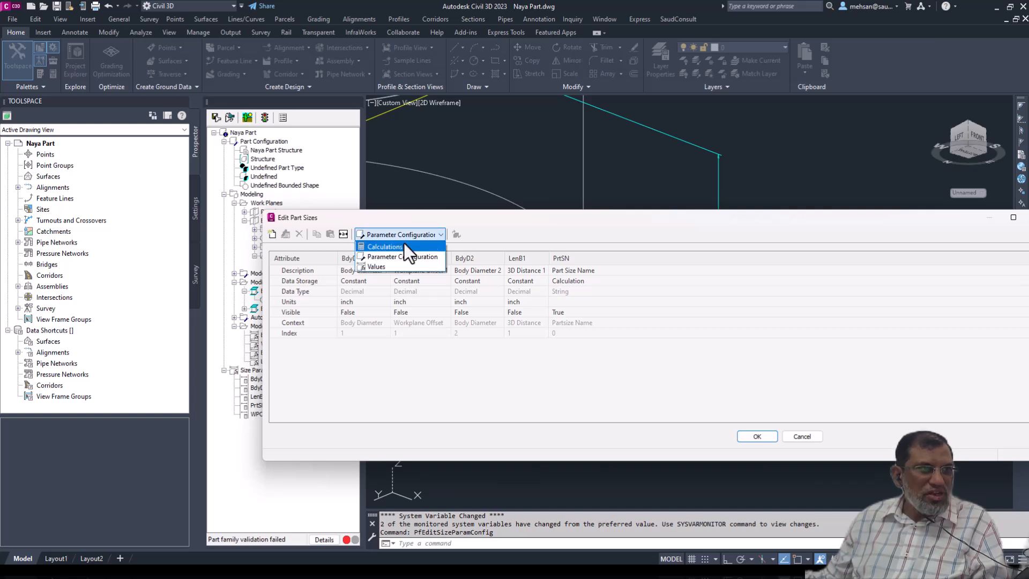
{"action": "left_click", "coordinate": [379, 267]}
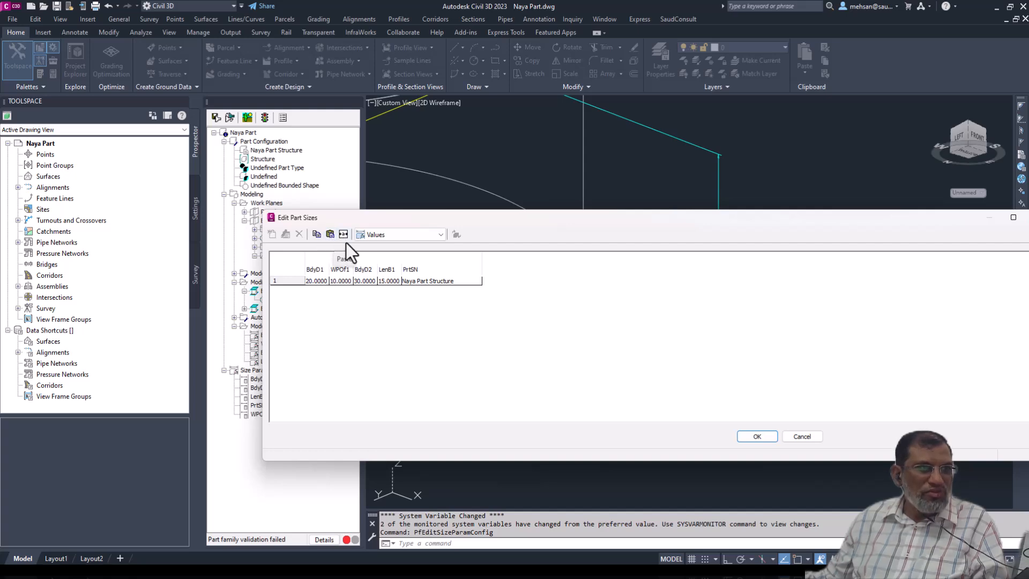
{"action": "left_click", "coordinate": [803, 435]}
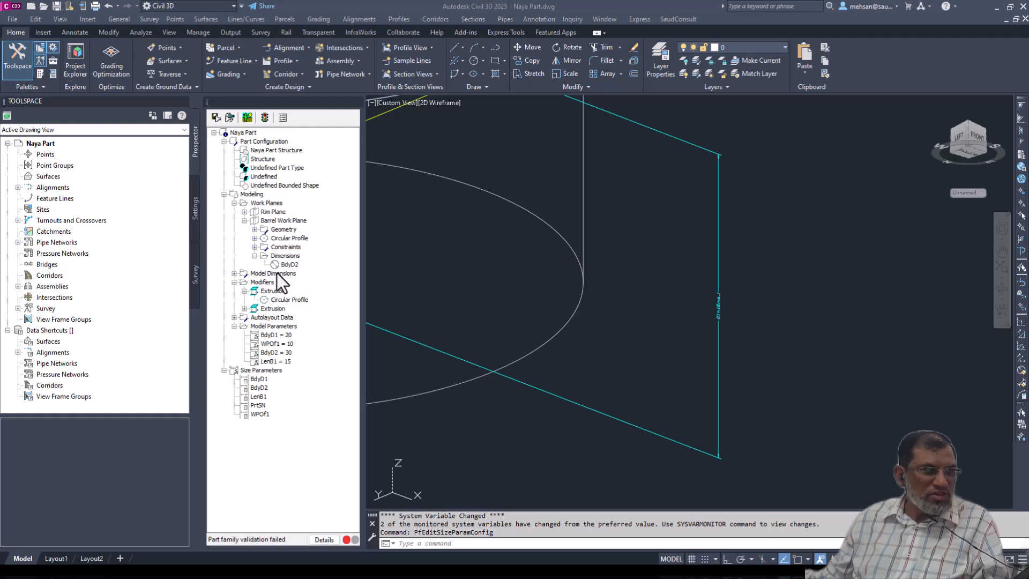
- Create a unitless custom model parameter named Sump with equation 40 and no description, then close the Model Parameters editor
{"action": "right_click", "coordinate": [272, 325]}
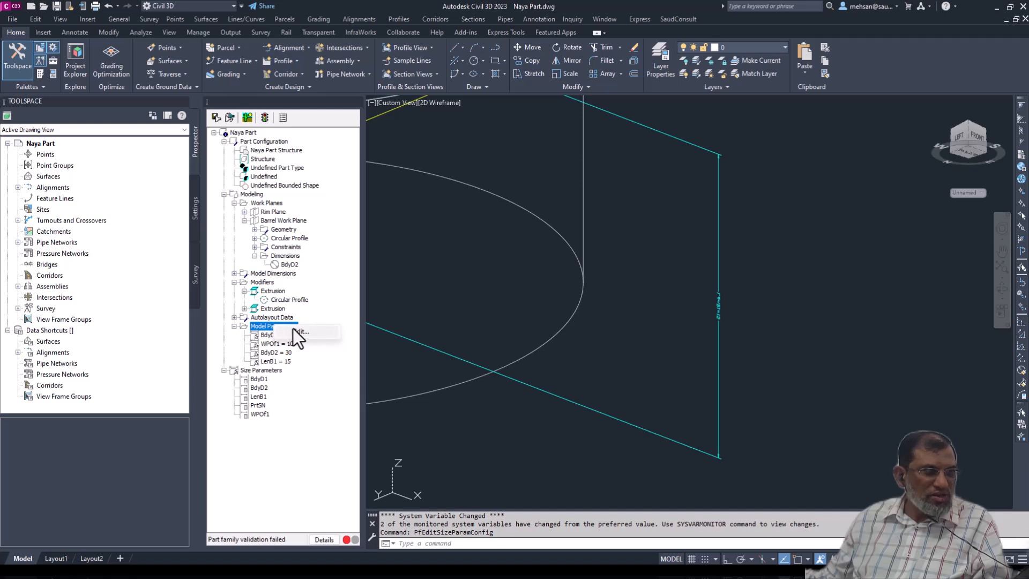
{"action": "left_click", "coordinate": [295, 330]}
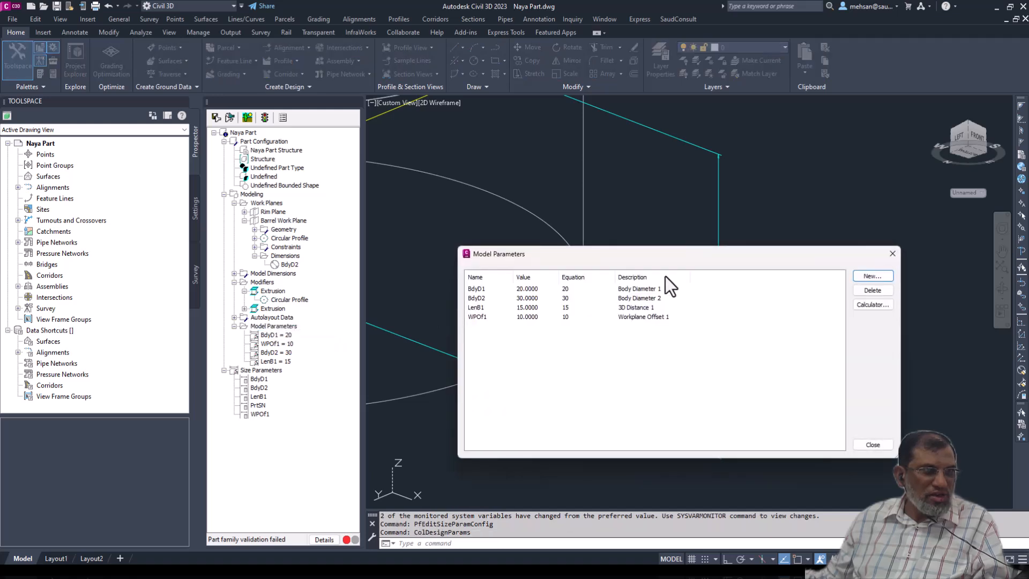
{"action": "left_click", "coordinate": [867, 276]}
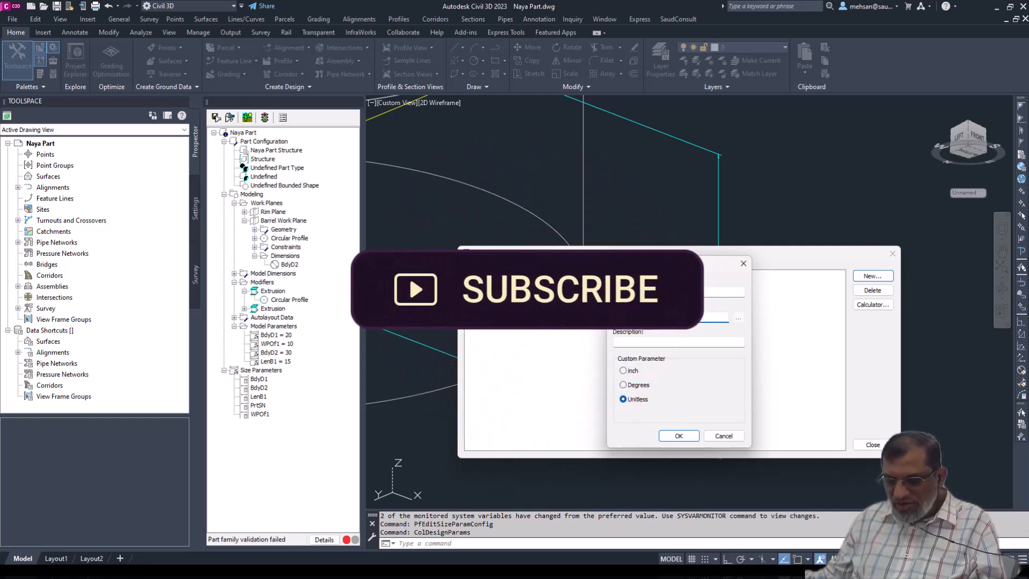
{"action": "type", "text": "40"}
{"action": "left_click", "coordinate": [637, 341]}
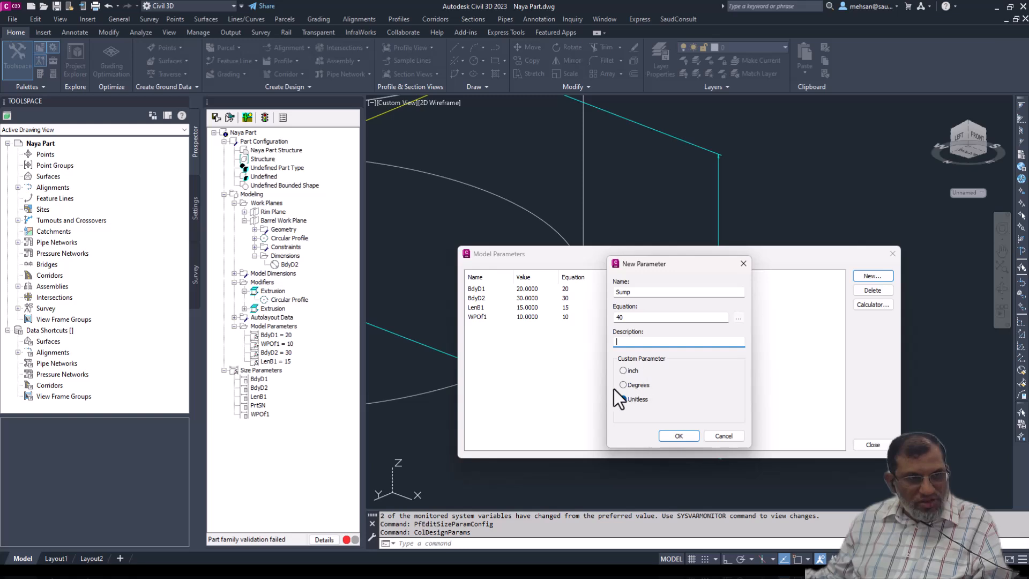
{"action": "left_click", "coordinate": [679, 436]}
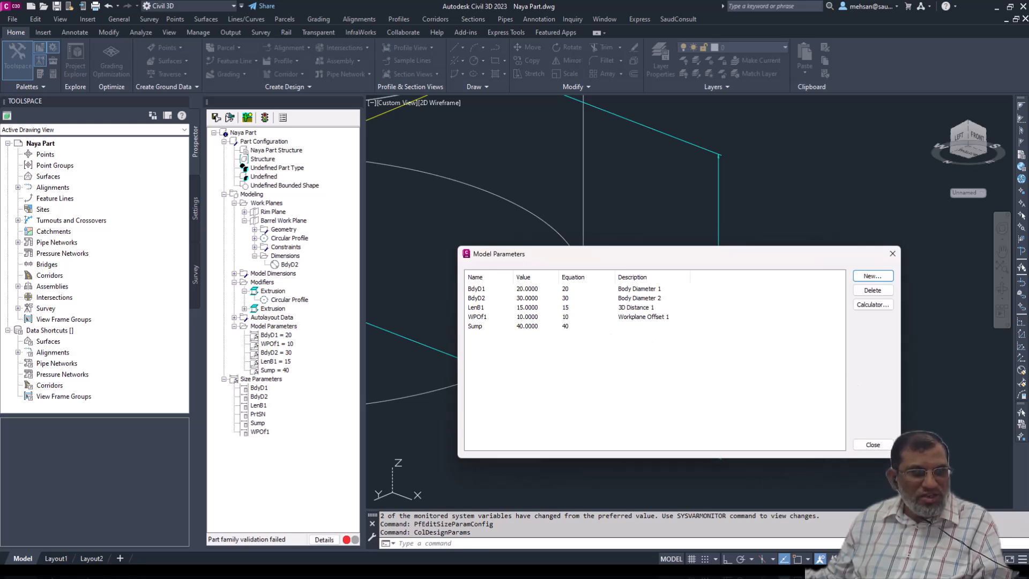
{"action": "left_click", "coordinate": [873, 445]}
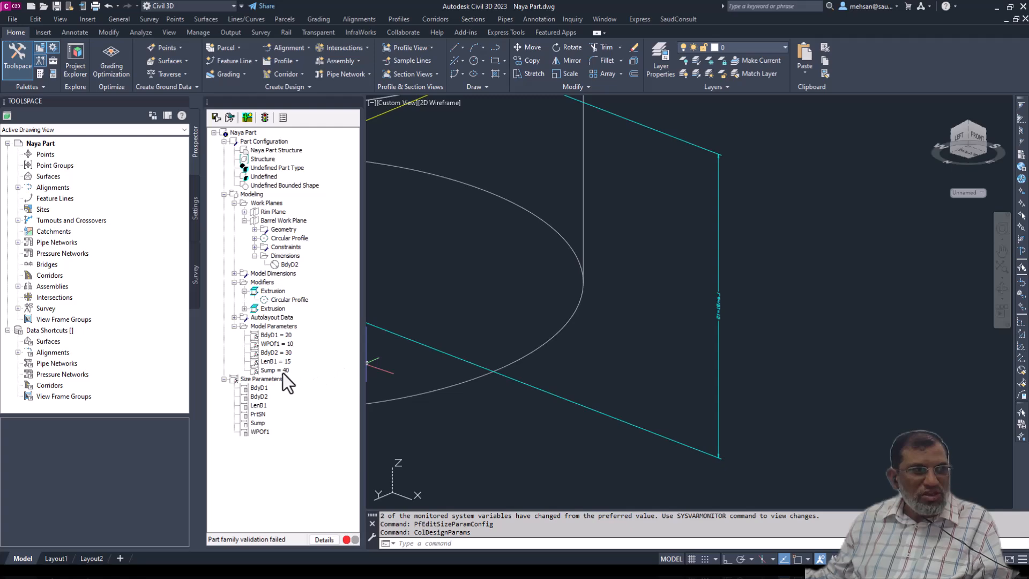
{"action": "left_click", "coordinate": [266, 379]}
{"action": "right_click", "coordinate": [265, 380]}
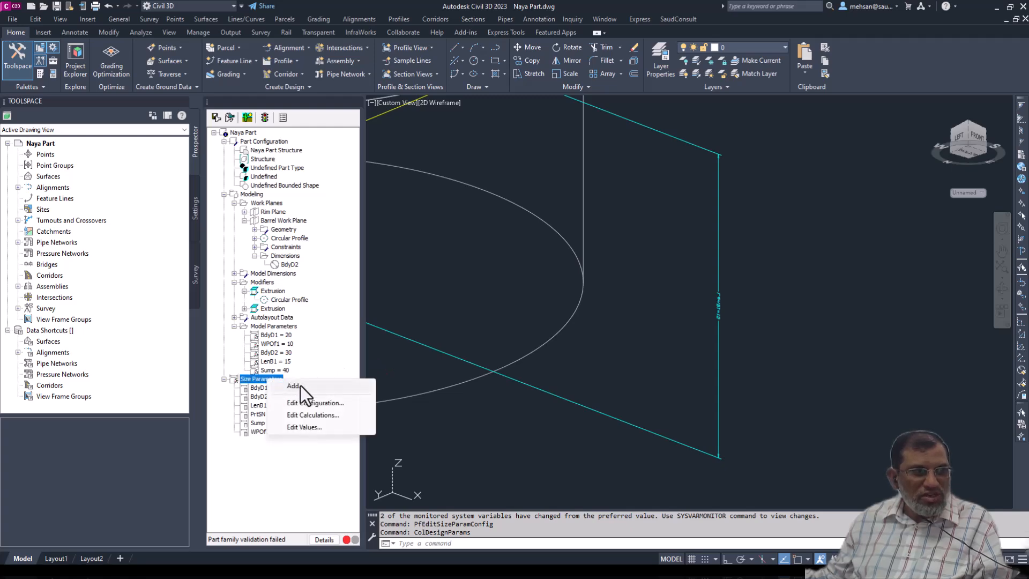
{"action": "left_click", "coordinate": [300, 385]}
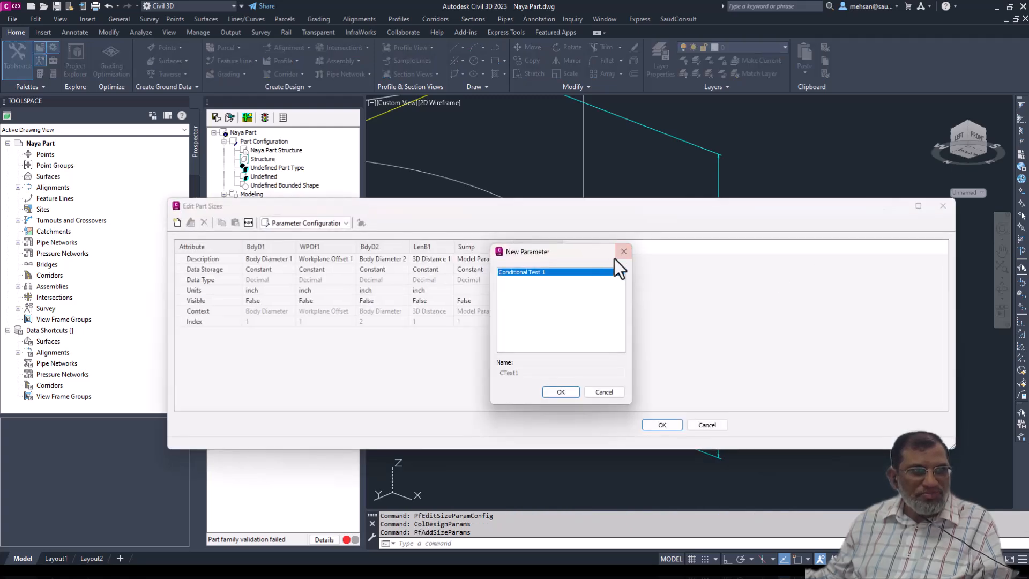
{"action": "left_click", "coordinate": [623, 251]}
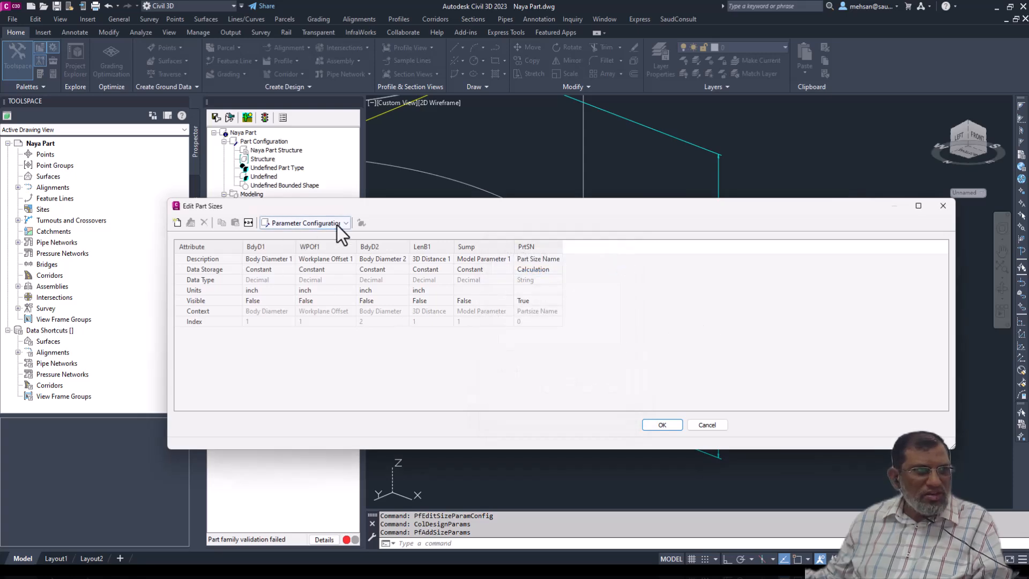
{"action": "left_click", "coordinate": [943, 206]}
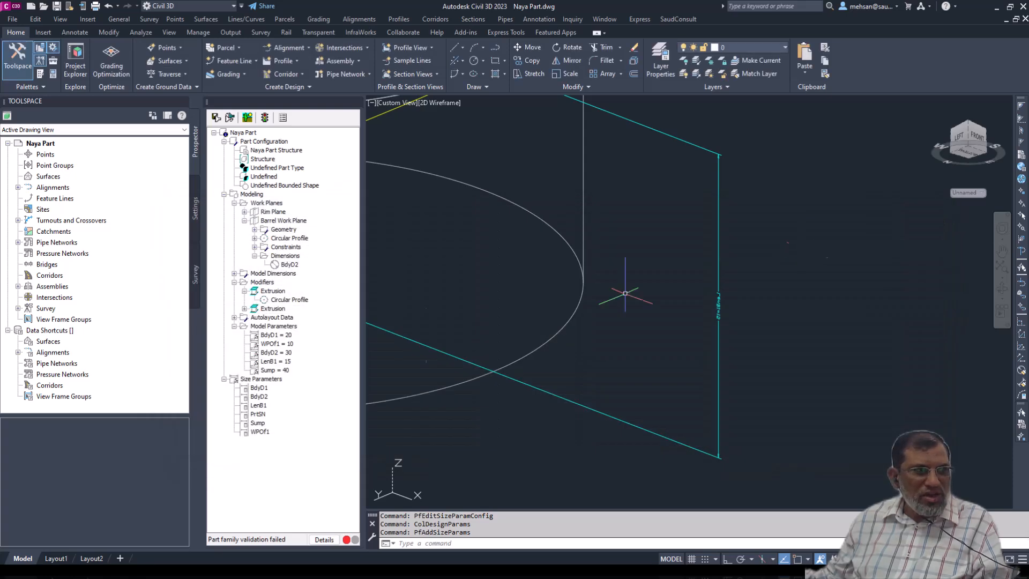
- Add the Conditional Test 1 parameter to the Size Parameters and accept the part sizes
{"action": "right_click", "coordinate": [261, 379]}
{"action": "left_click", "coordinate": [285, 381]}
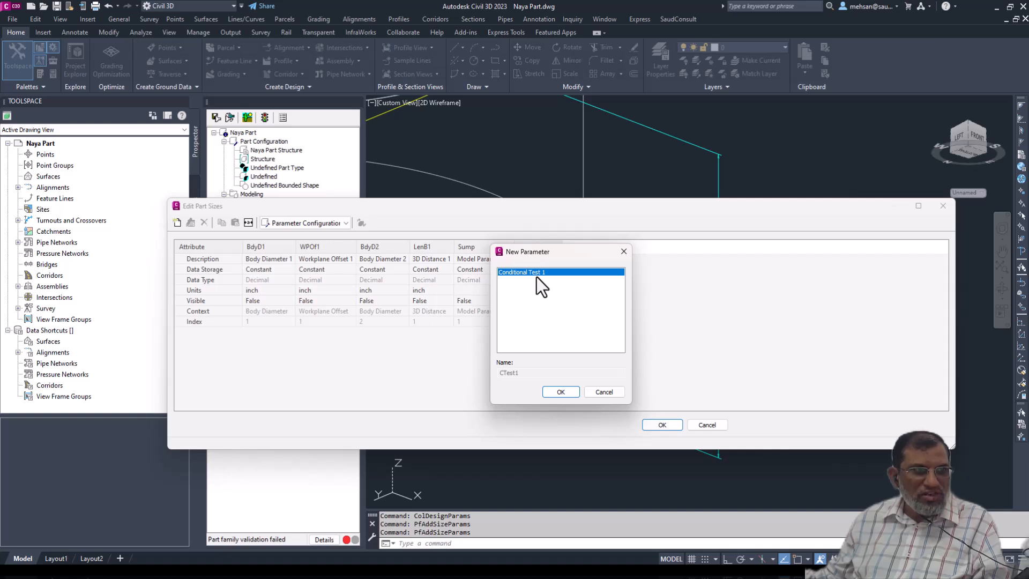
{"action": "left_click", "coordinate": [560, 392]}
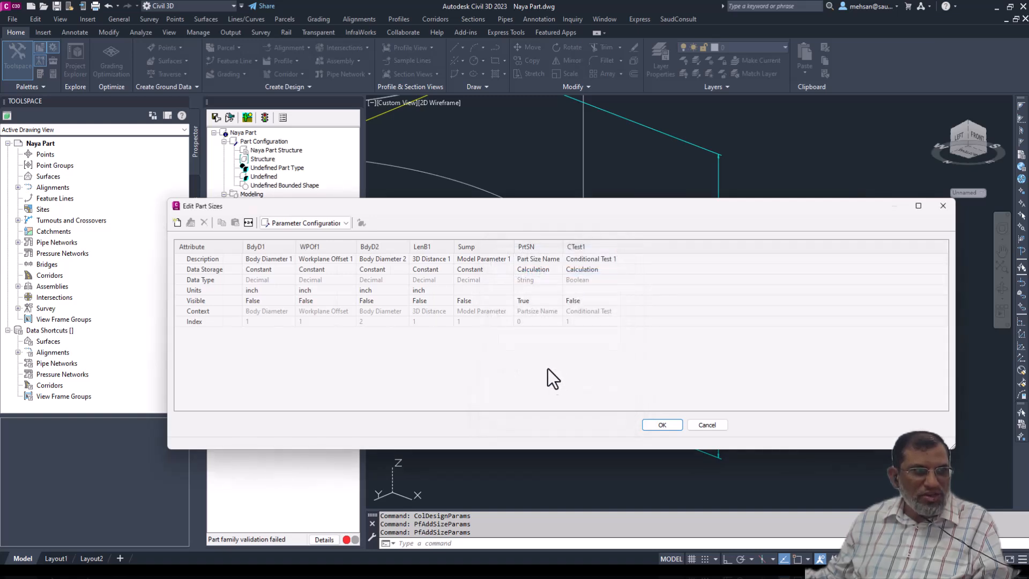
{"action": "left_click", "coordinate": [662, 425]}
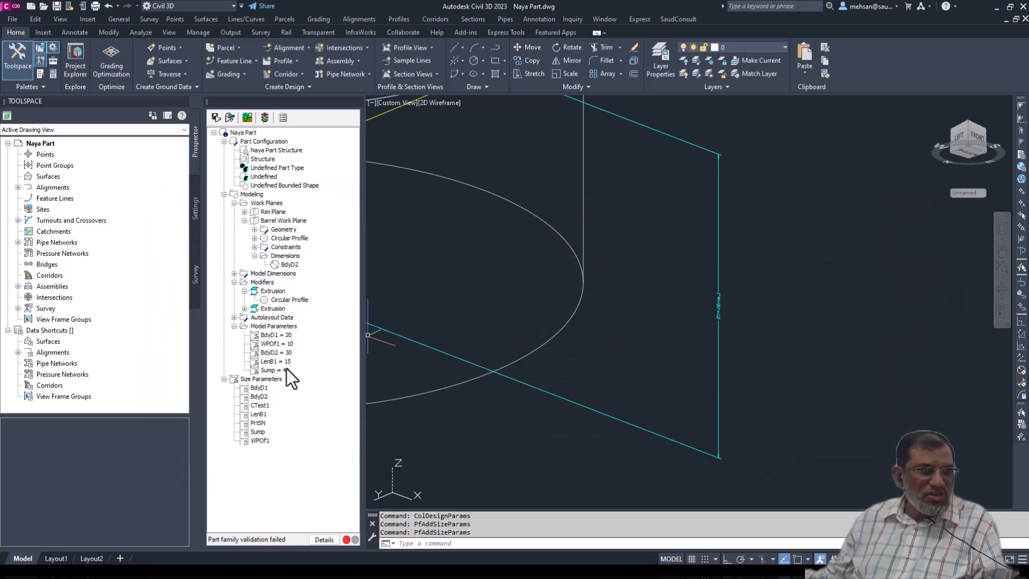
- Check the Sump entry's value, equation and description in the Model Parameters editor, then close it
{"action": "left_click", "coordinate": [274, 327]}
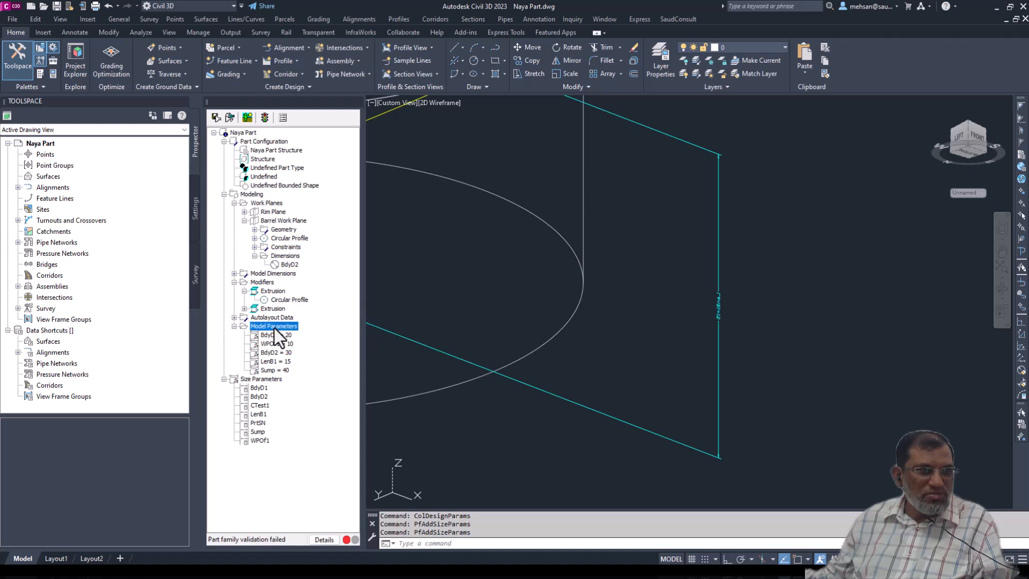
{"action": "left_click", "coordinate": [271, 370]}
{"action": "right_click", "coordinate": [278, 372]}
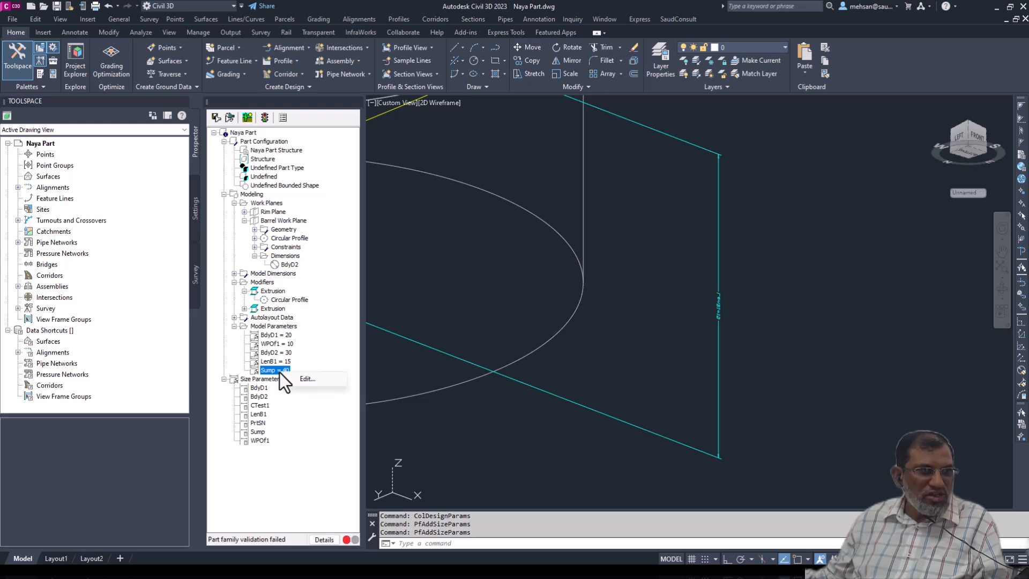
{"action": "left_click", "coordinate": [307, 379]}
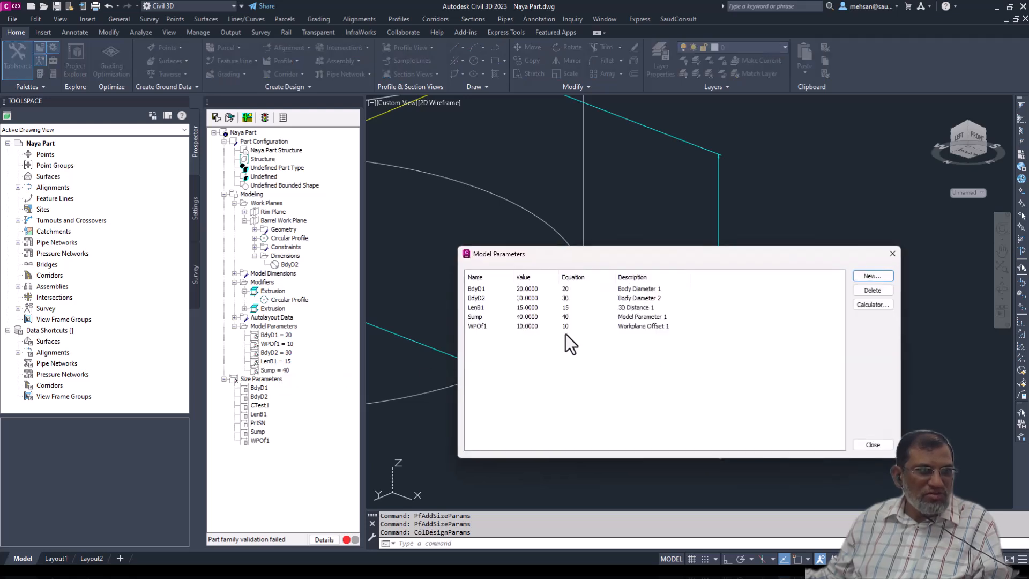
{"action": "left_click", "coordinate": [569, 315]}
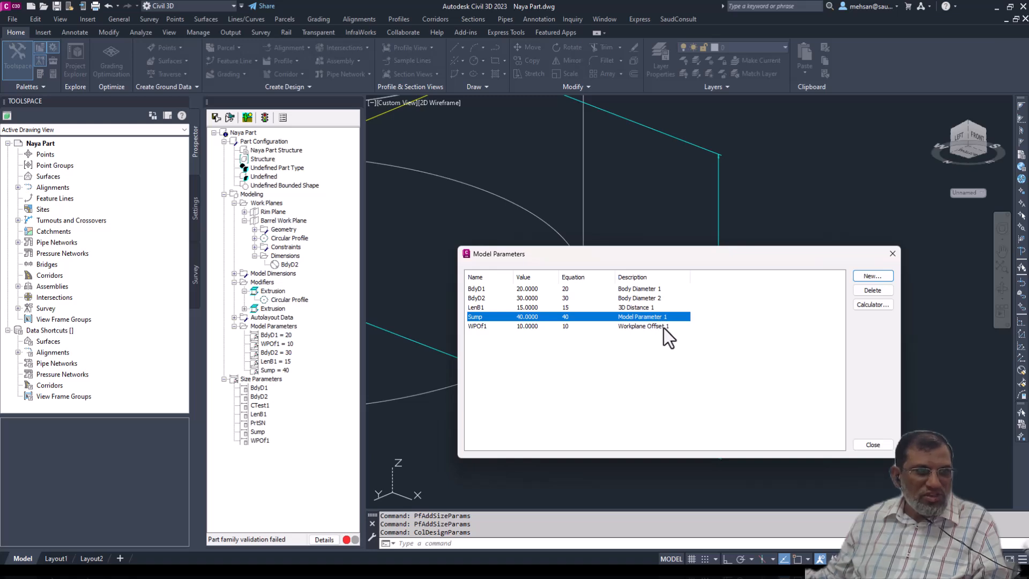
{"action": "left_click", "coordinate": [890, 258]}
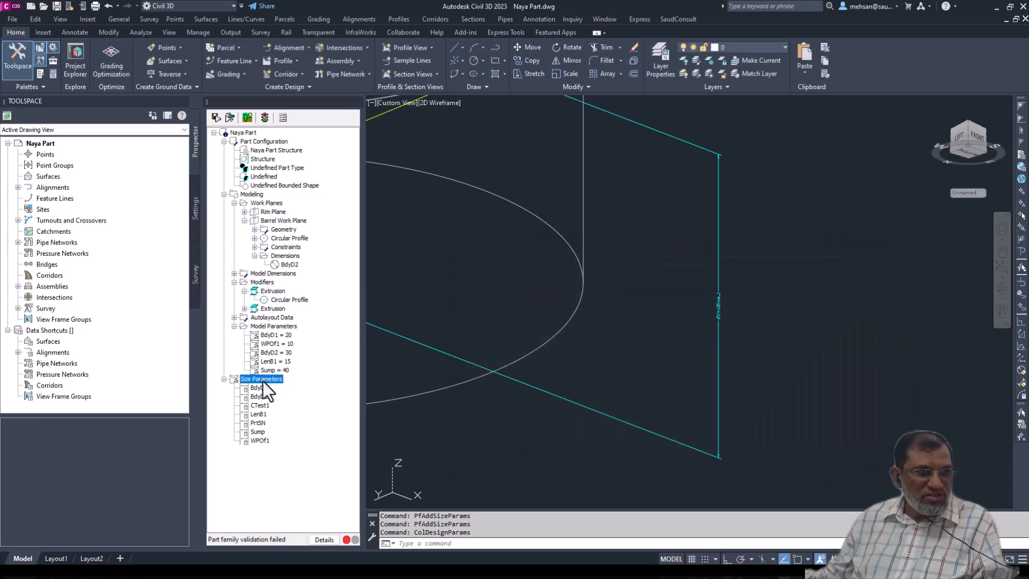
{"action": "right_click", "coordinate": [263, 381]}
{"action": "left_click", "coordinate": [292, 387]}
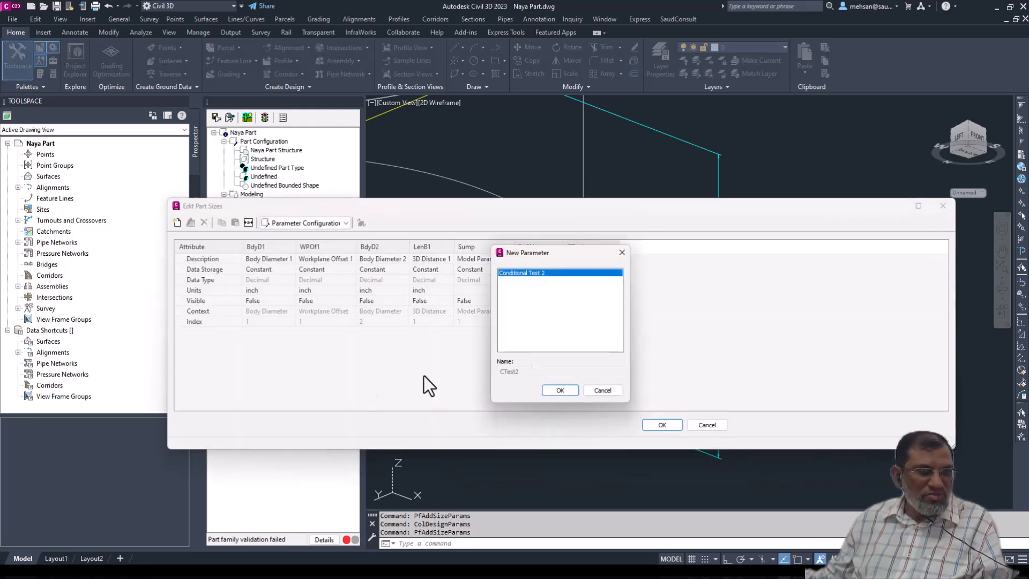
{"action": "left_click", "coordinate": [624, 252]}
{"action": "left_click", "coordinate": [941, 205]}
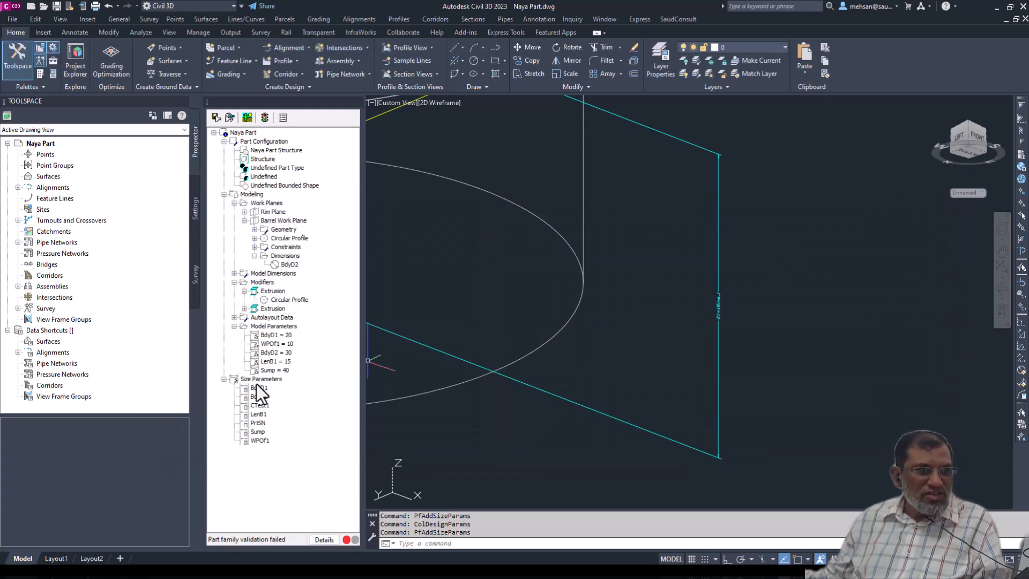
- Review the Sump size parameter in the Values view of the part sizes, then accept them
{"action": "right_click", "coordinate": [258, 432]}
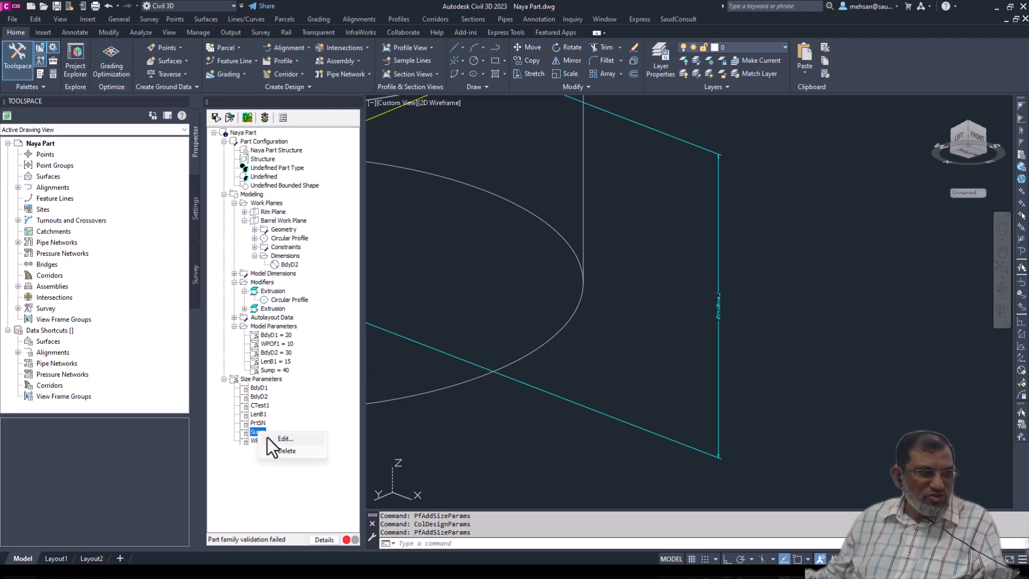
{"action": "left_click", "coordinate": [284, 439]}
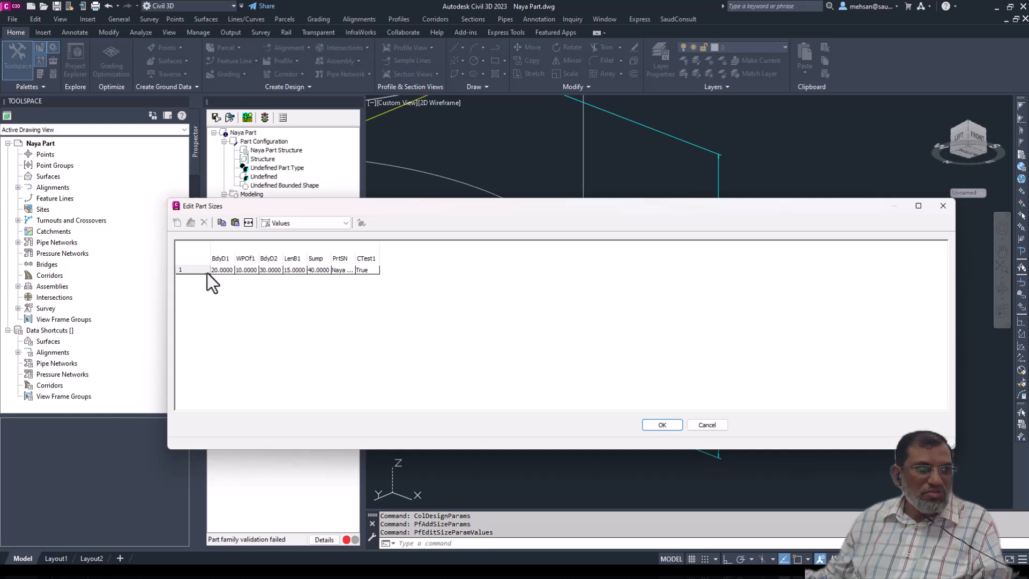
{"action": "left_click", "coordinate": [670, 424]}
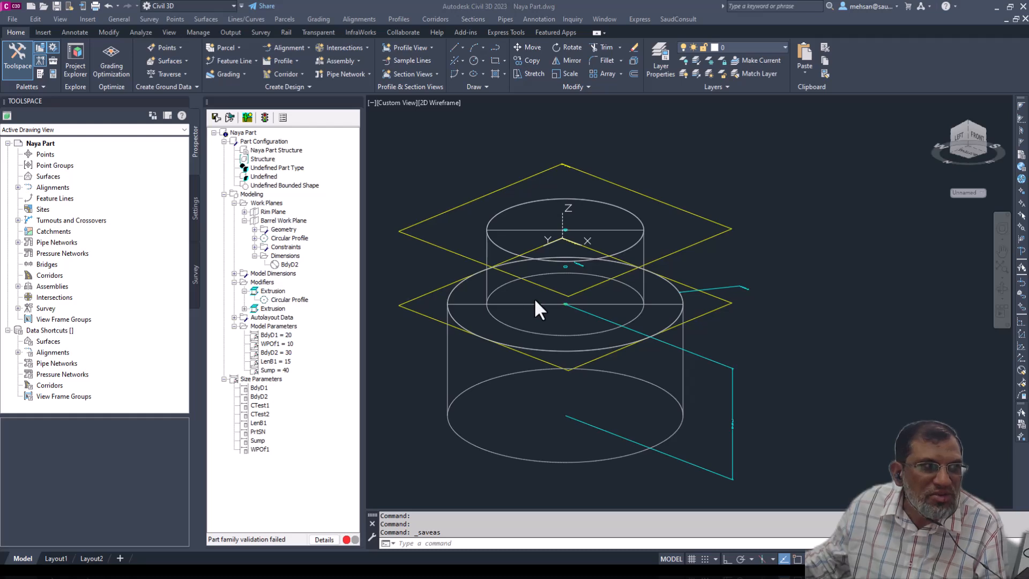
- In the size parameter configuration, set data storage to Constant for Body Diameter 1 and List for Body Diameter 2, then accept it
{"action": "right_click", "coordinate": [266, 378]}
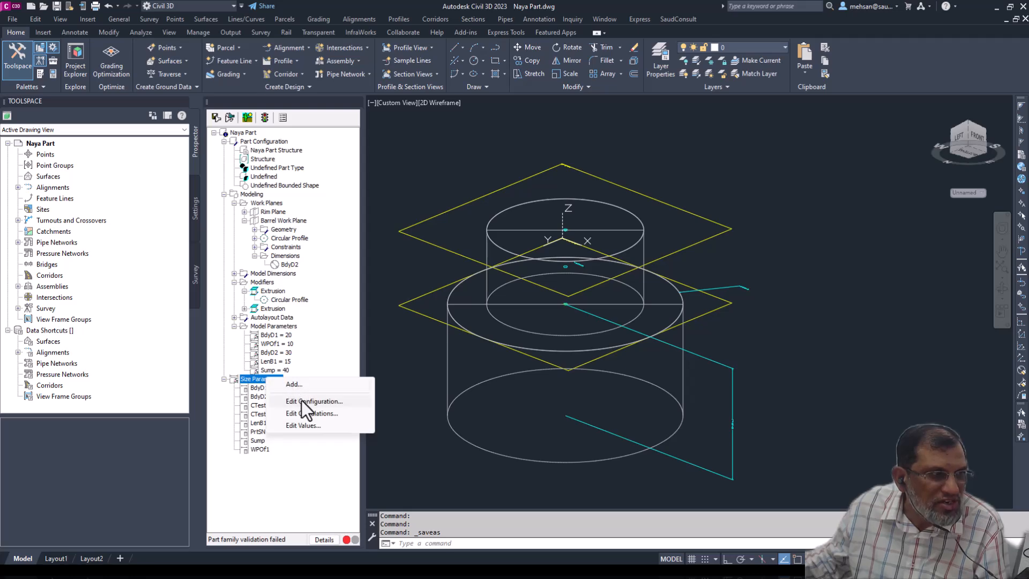
{"action": "left_click", "coordinate": [301, 400]}
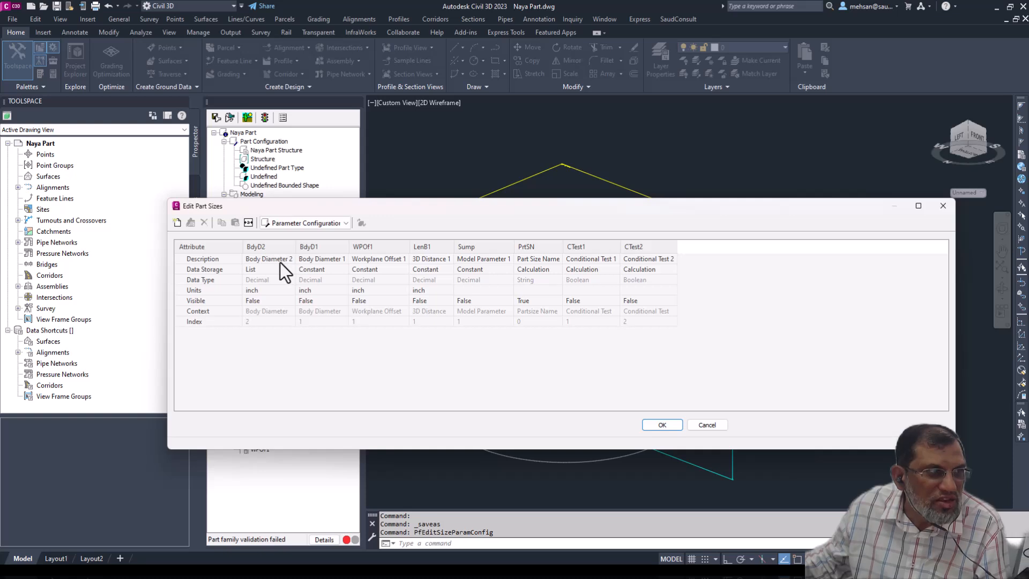
{"action": "left_click", "coordinate": [343, 271]}
{"action": "left_click", "coordinate": [345, 270]}
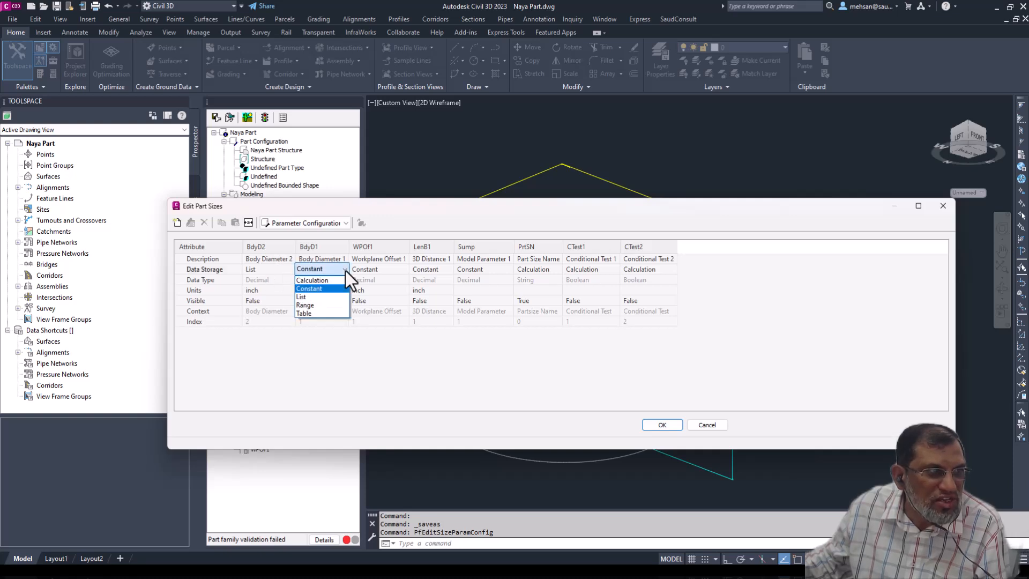
{"action": "left_click", "coordinate": [313, 289]}
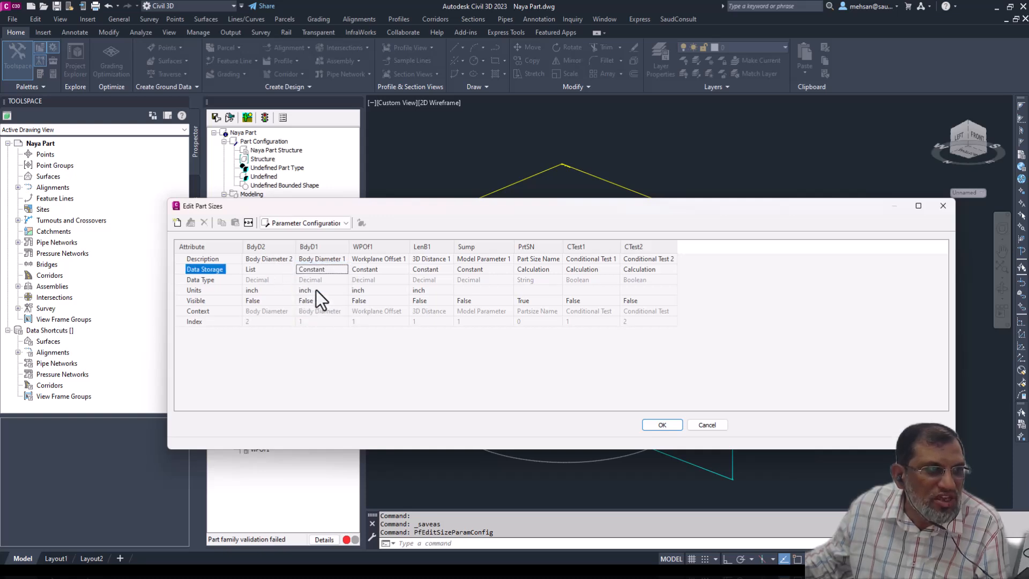
{"action": "left_click", "coordinate": [289, 271]}
{"action": "left_click", "coordinate": [289, 271]}
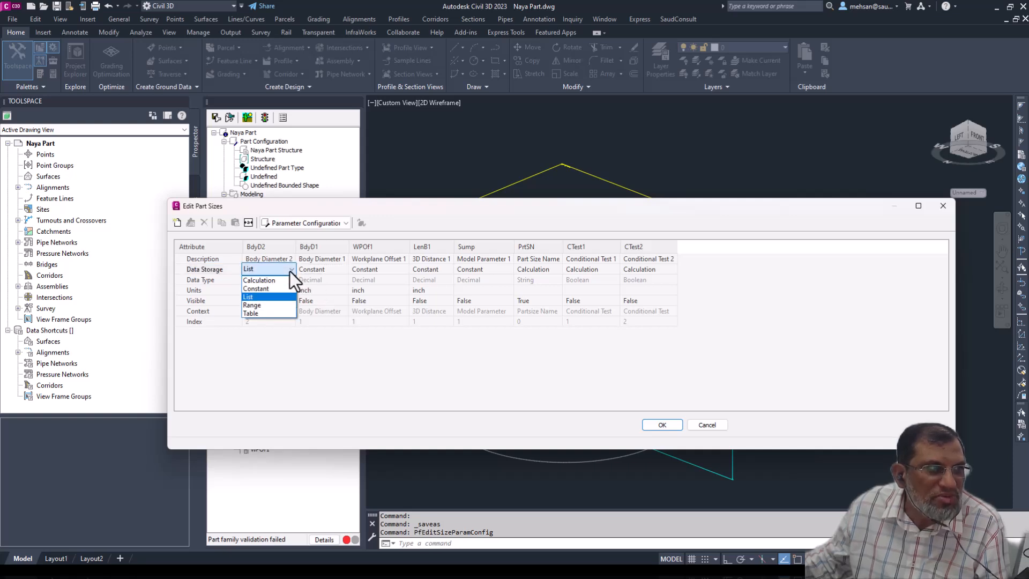
{"action": "left_click", "coordinate": [261, 297]}
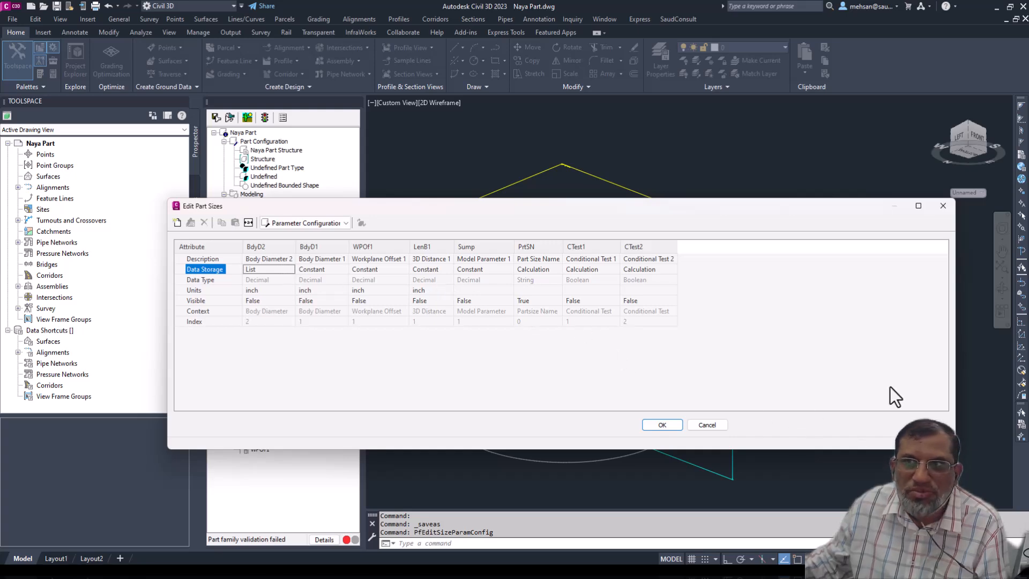
{"action": "key", "text": "Return"}
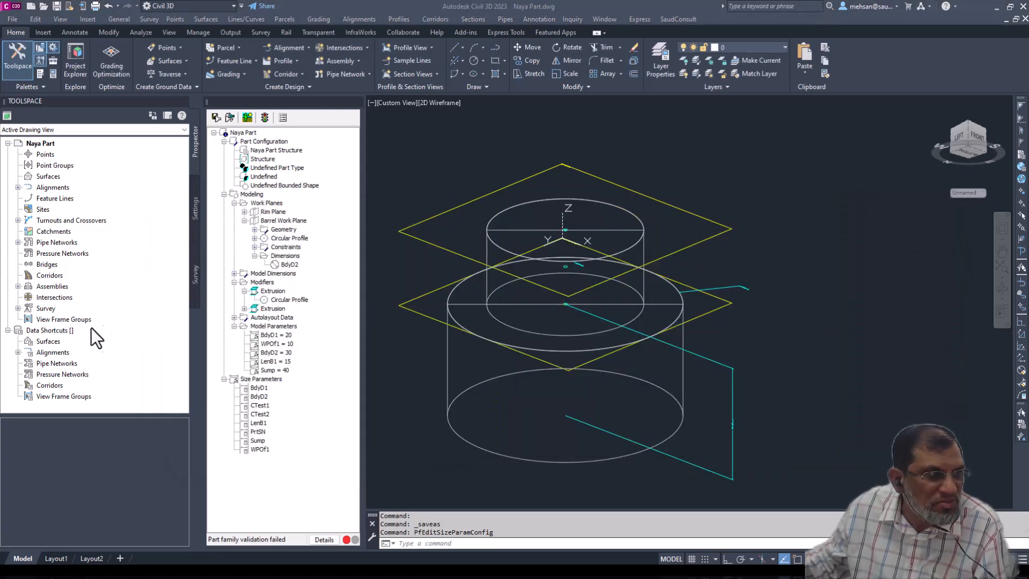
- Reopen the size parameter configuration and, in the Calculations view, add the values 40 and 50 to the Body Diameter 2 list
{"action": "right_click", "coordinate": [257, 379]}
{"action": "left_click", "coordinate": [297, 403]}
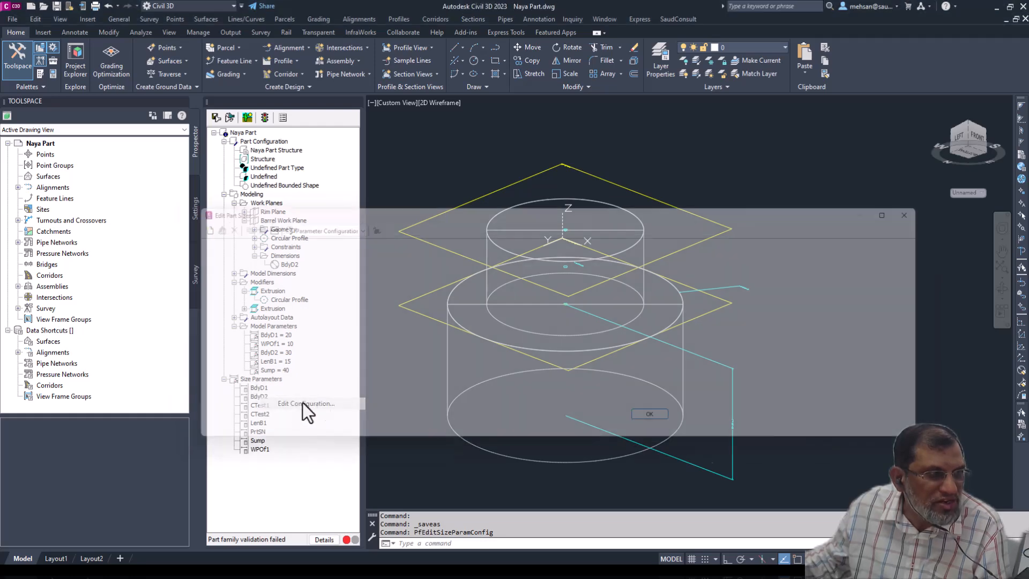
{"action": "left_click", "coordinate": [265, 270]}
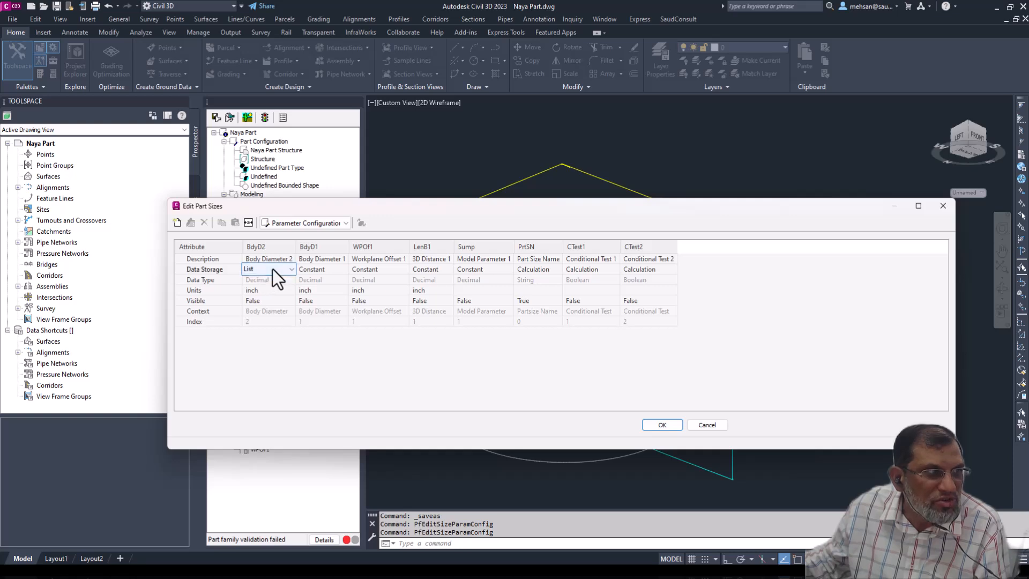
{"action": "left_click", "coordinate": [345, 223]}
{"action": "left_click", "coordinate": [293, 237]}
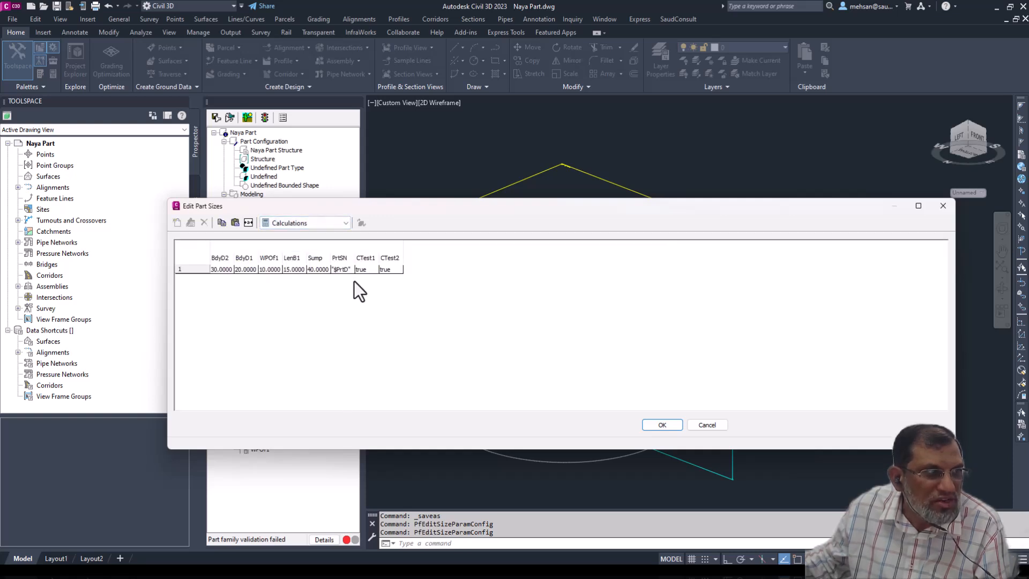
{"action": "left_click", "coordinate": [220, 269]}
{"action": "left_click", "coordinate": [190, 223]}
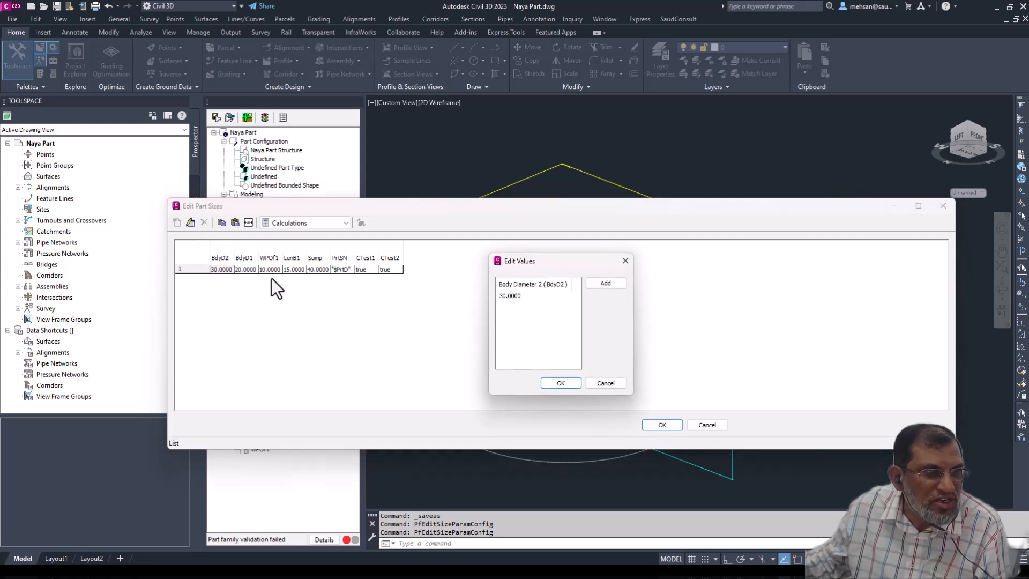
{"action": "left_click", "coordinate": [605, 283]}
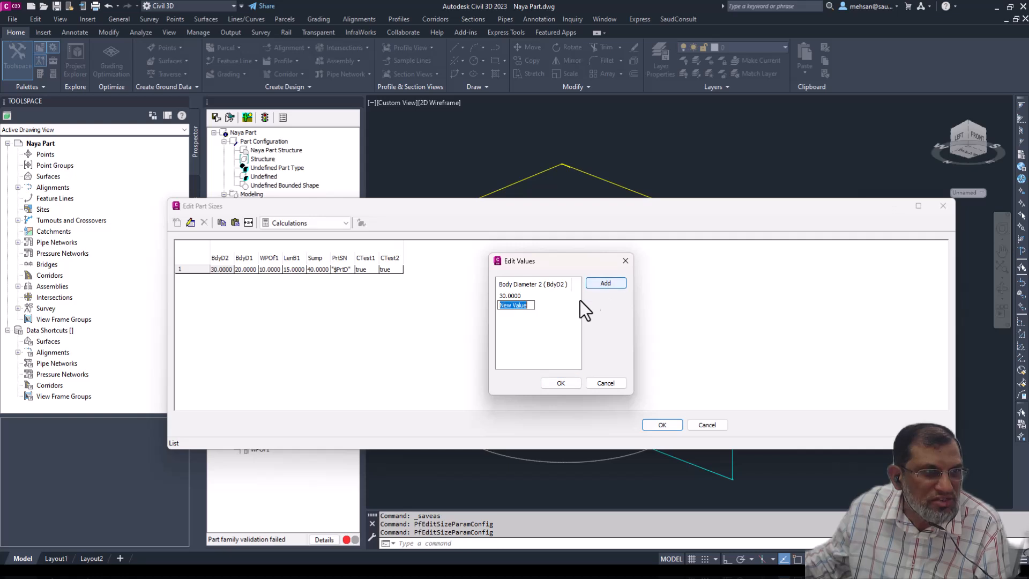
{"action": "type", "text": "40"}
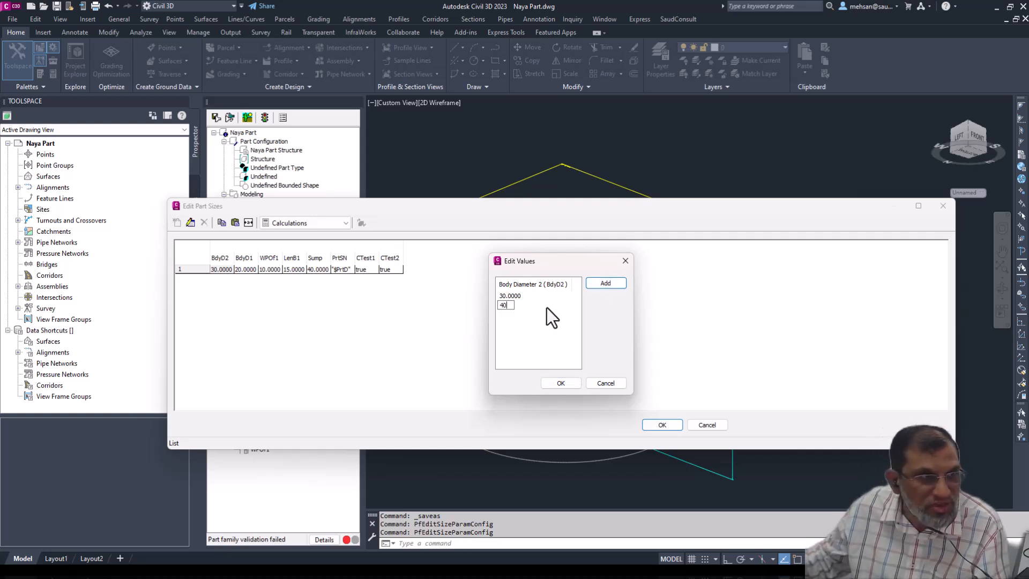
{"action": "left_click", "coordinate": [558, 303]}
{"action": "left_click", "coordinate": [605, 283]}
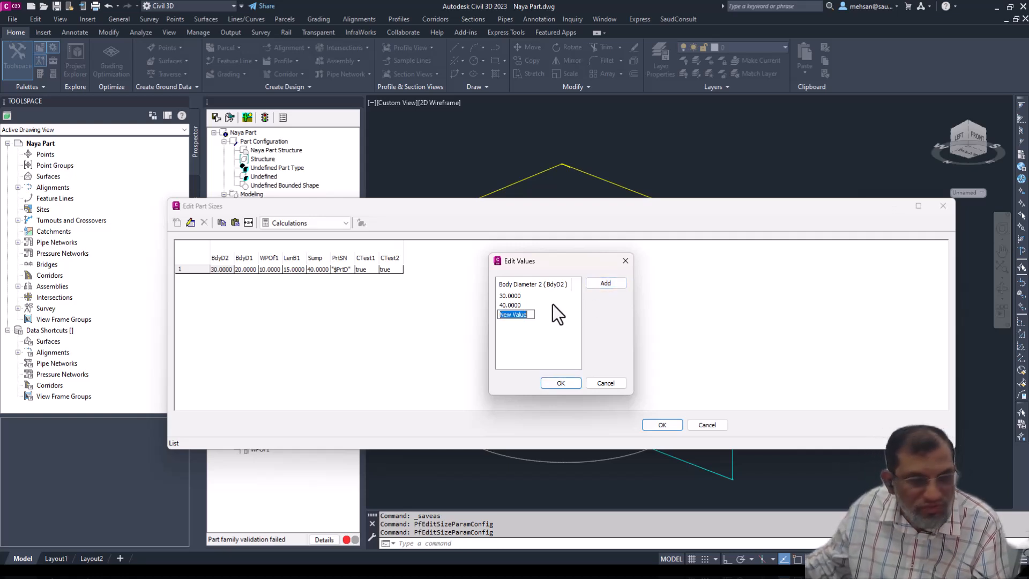
{"action": "type", "text": "50"}
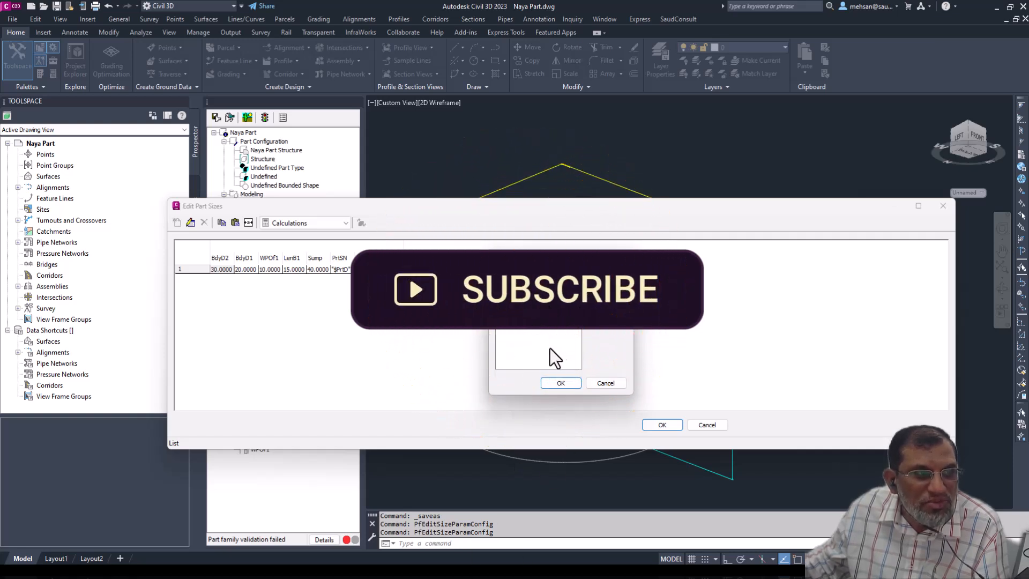
{"action": "left_click", "coordinate": [561, 383]}
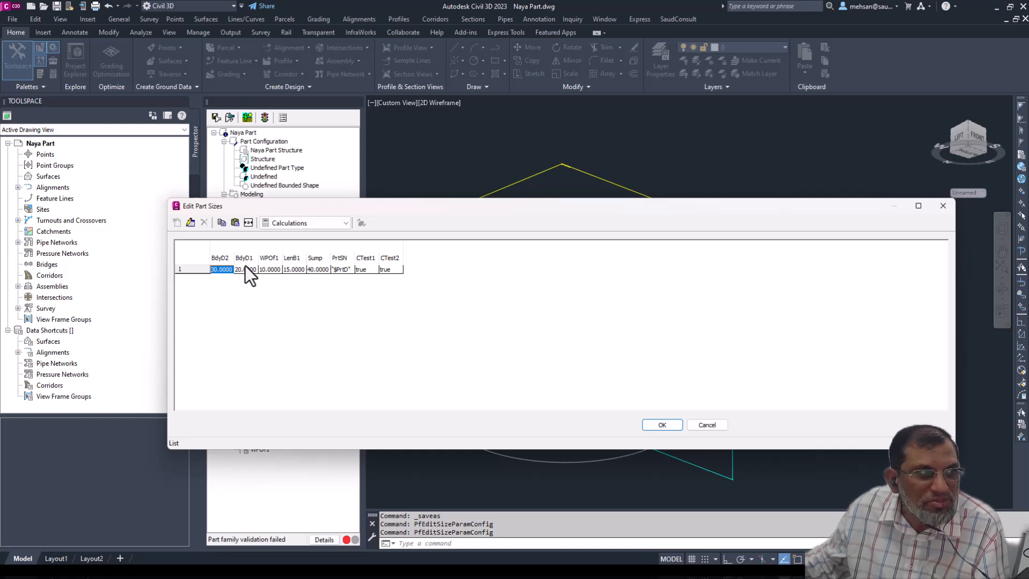
- Check the Body Diameter 2 list values and the other size parameters in the Calculations view, then accept the part sizes
{"action": "left_click", "coordinate": [191, 223]}
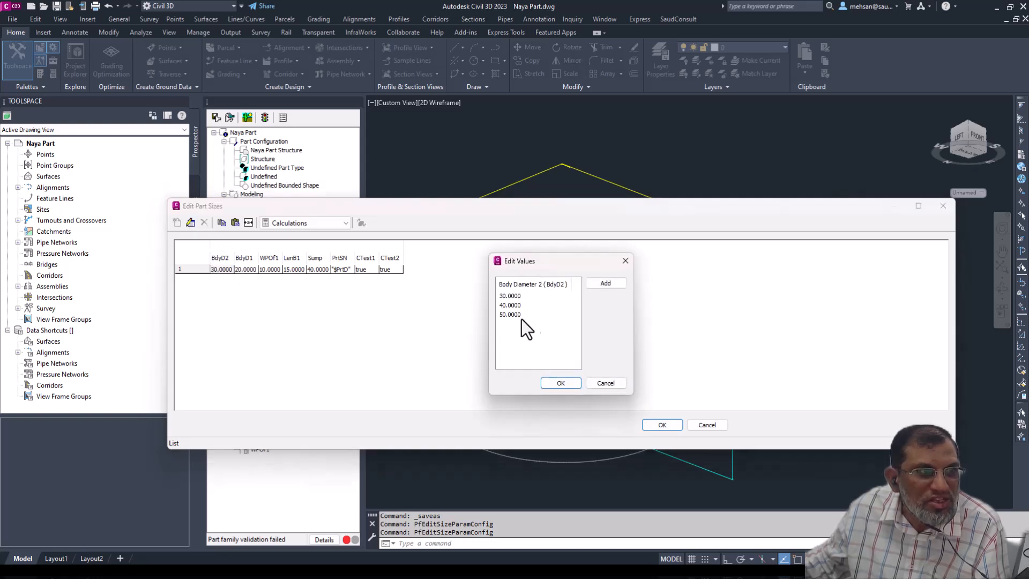
{"action": "left_click", "coordinate": [625, 260]}
{"action": "left_click", "coordinate": [248, 269]}
{"action": "left_click", "coordinate": [271, 270]}
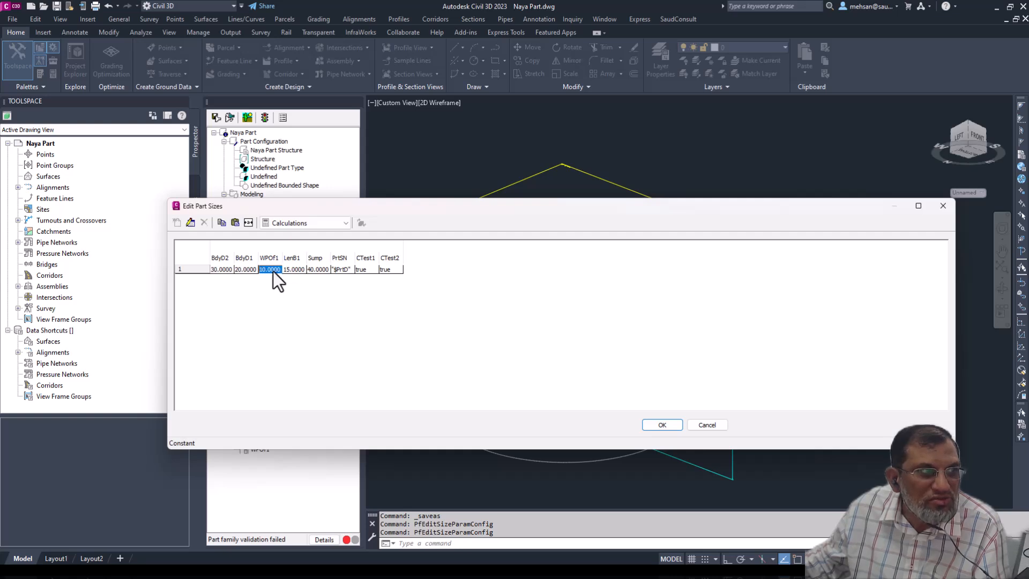
{"action": "left_click", "coordinate": [336, 271]}
{"action": "left_click", "coordinate": [368, 270]}
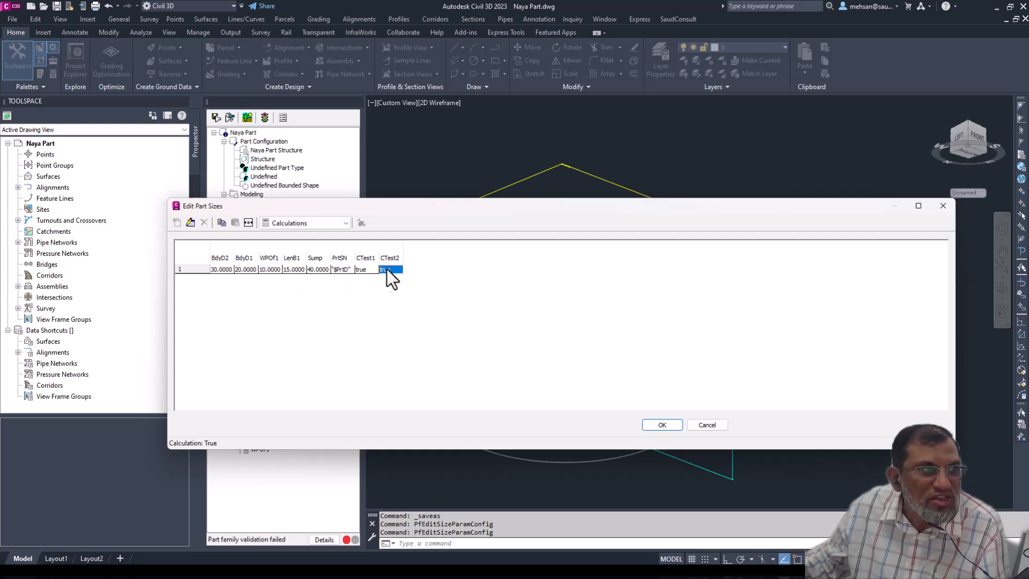
{"action": "left_click", "coordinate": [222, 269]}
{"action": "left_click", "coordinate": [228, 271]}
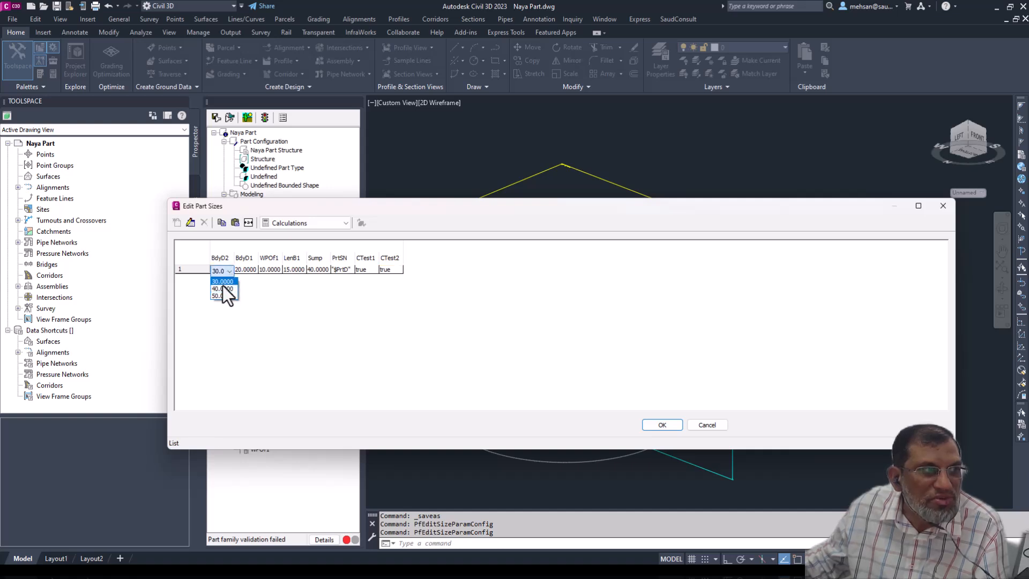
{"action": "left_click", "coordinate": [655, 422]}
{"action": "left_click", "coordinate": [662, 423]}
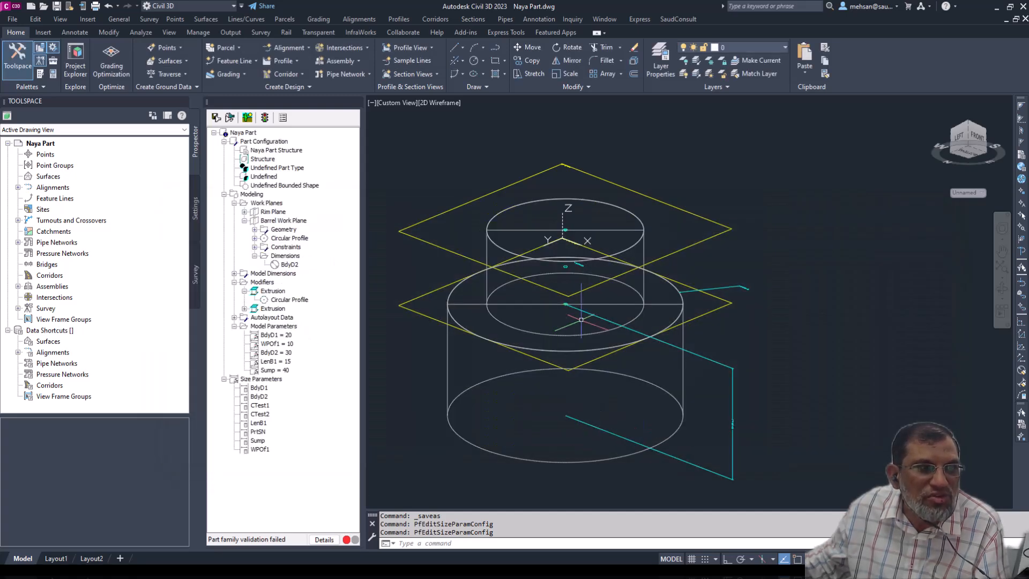